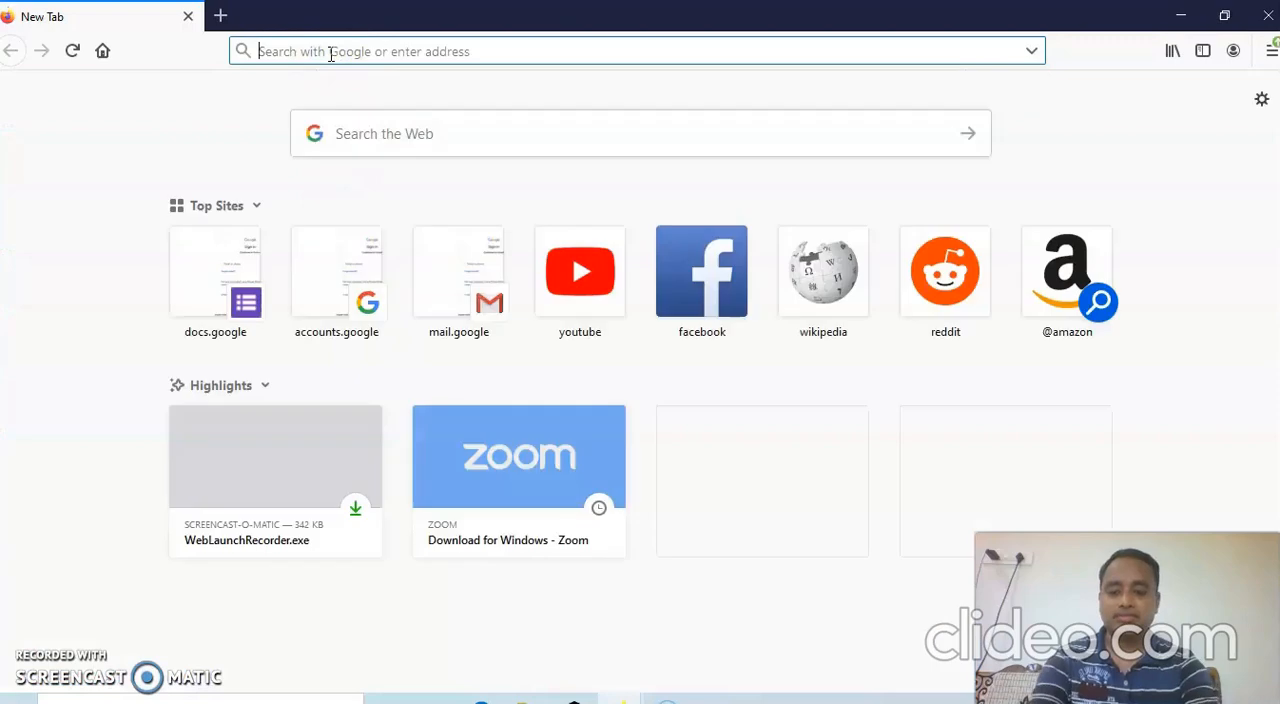
type("www.google.com/")
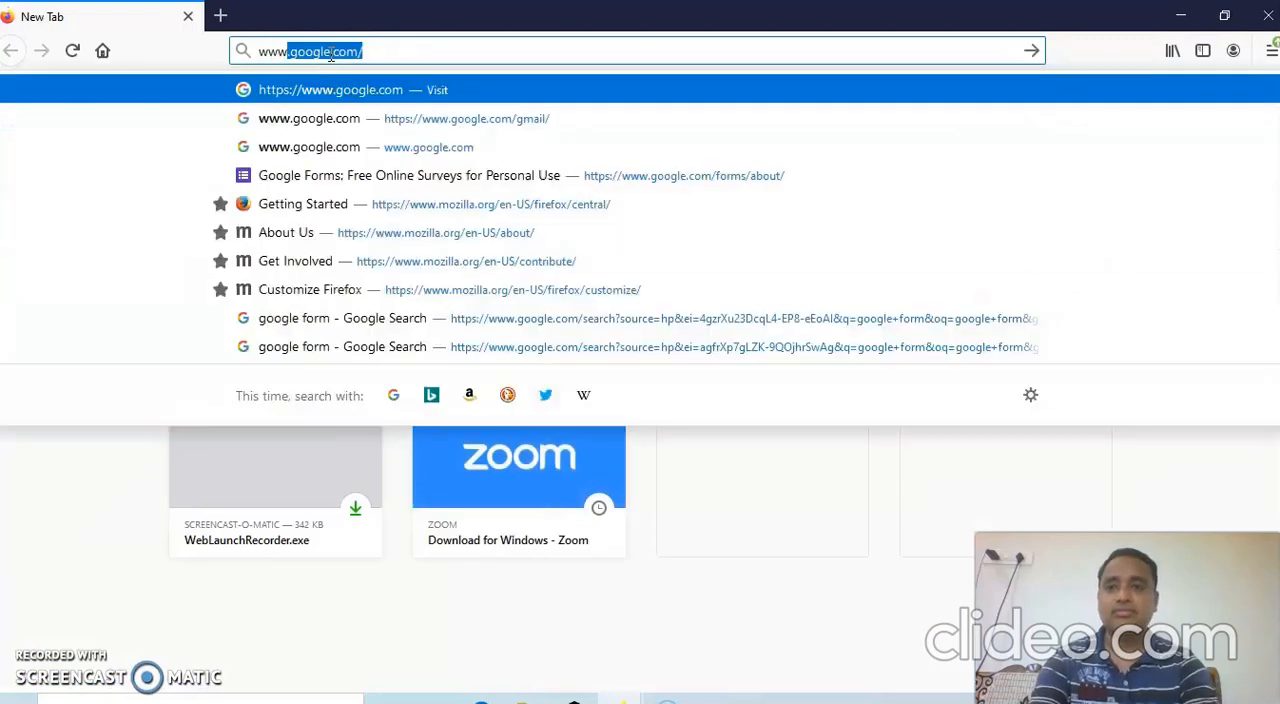
key("Return")
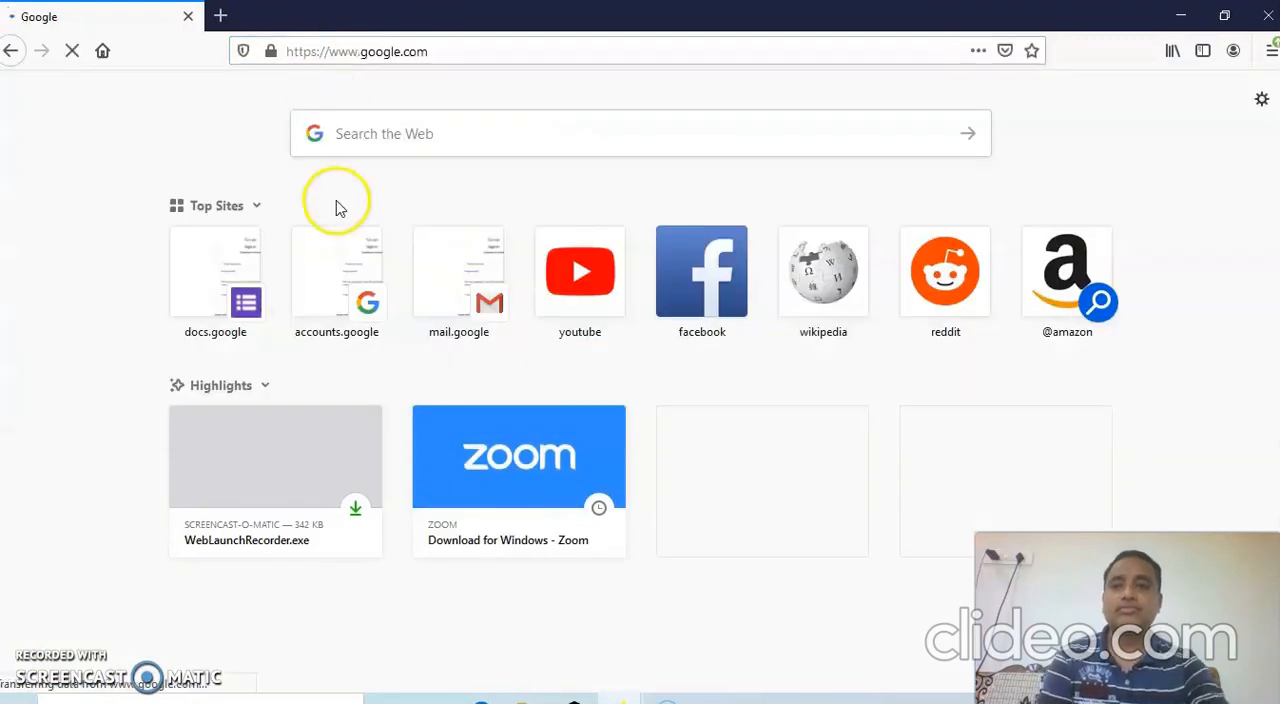
Search Google for "google form" and open the "Google Forms: Free Online Surveys for Personal Use" result.
left_click(443, 359)
type("google form")
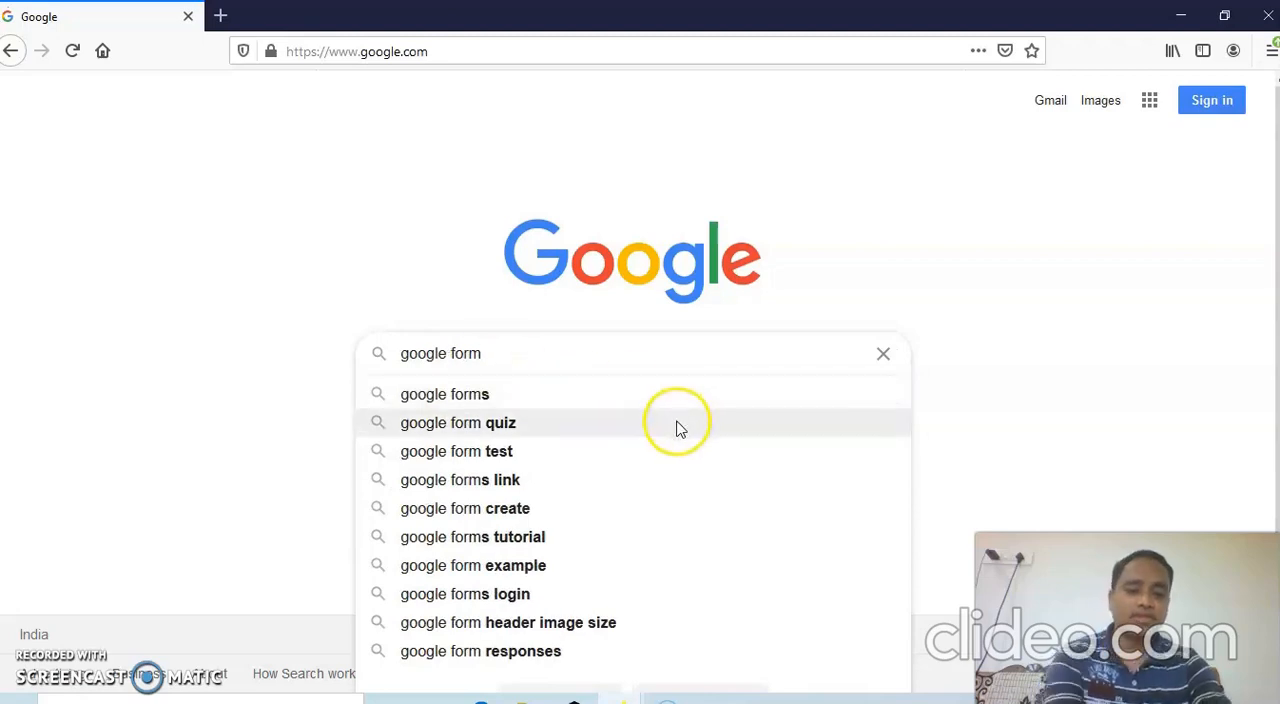
key("Return")
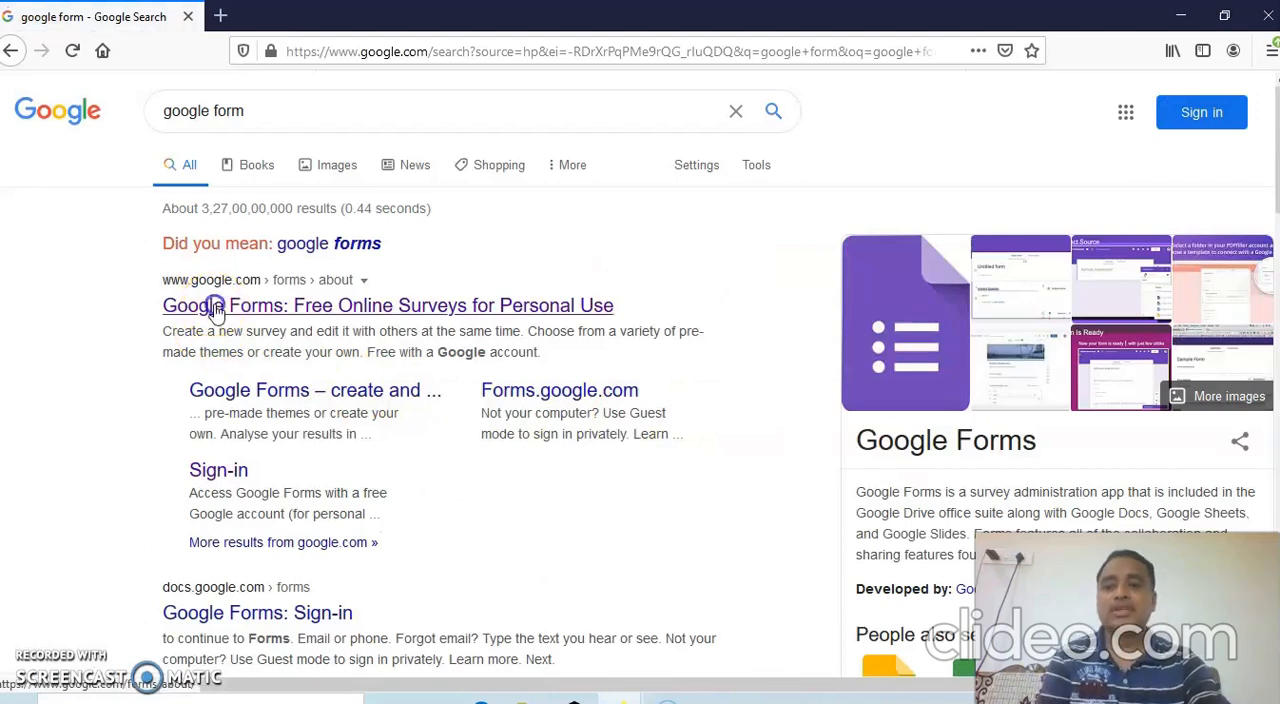
left_click(215, 311)
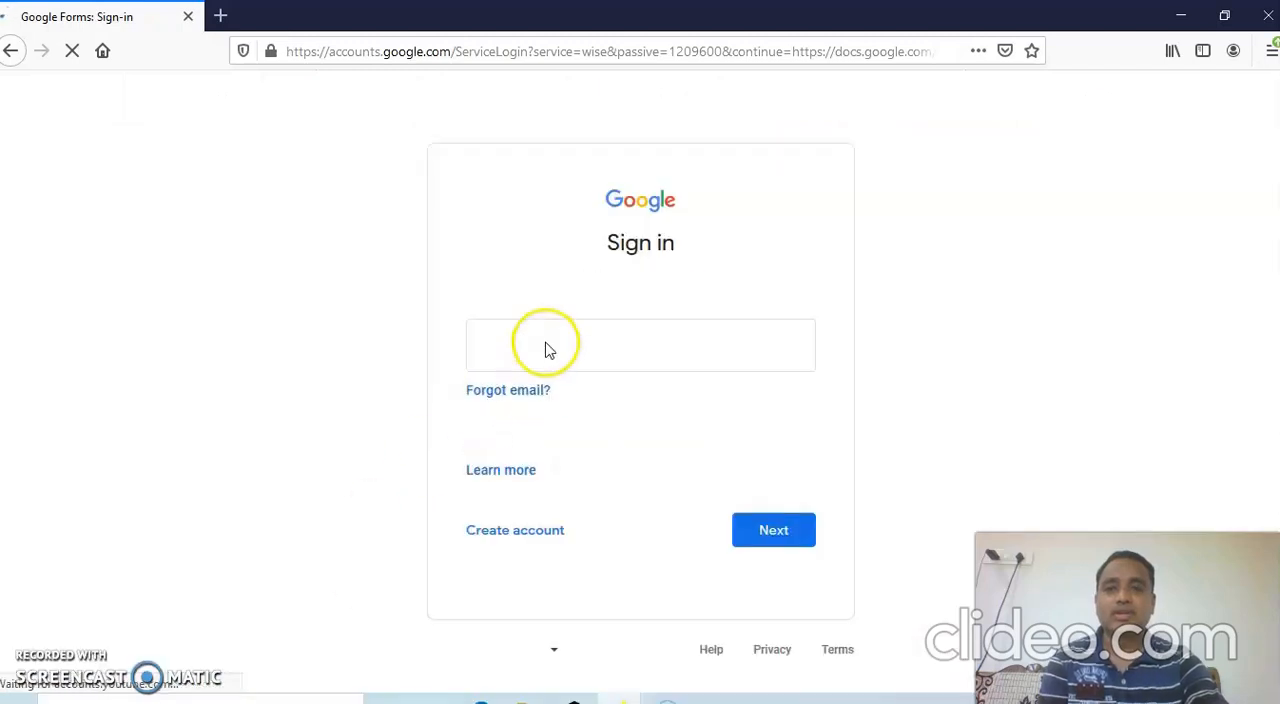
Sign in to Google Forms by entering the account's e-mail address and the account password.
left_click(549, 350)
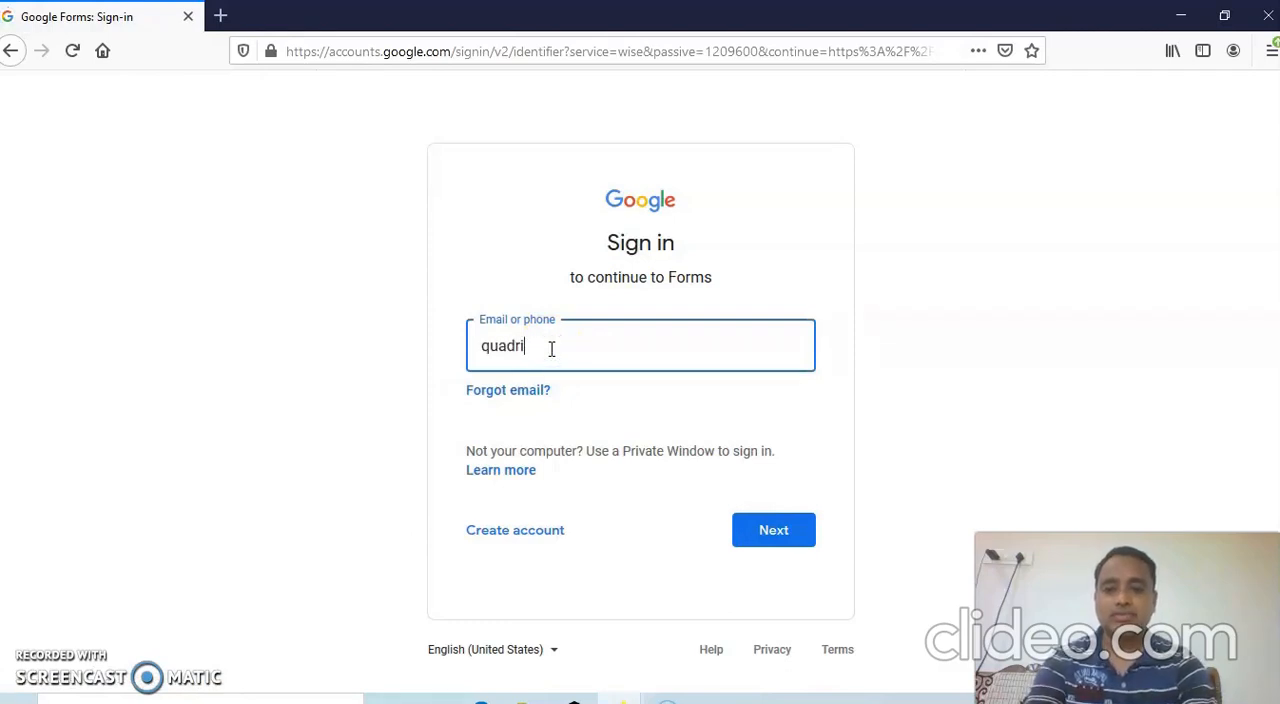
left_click(774, 532)
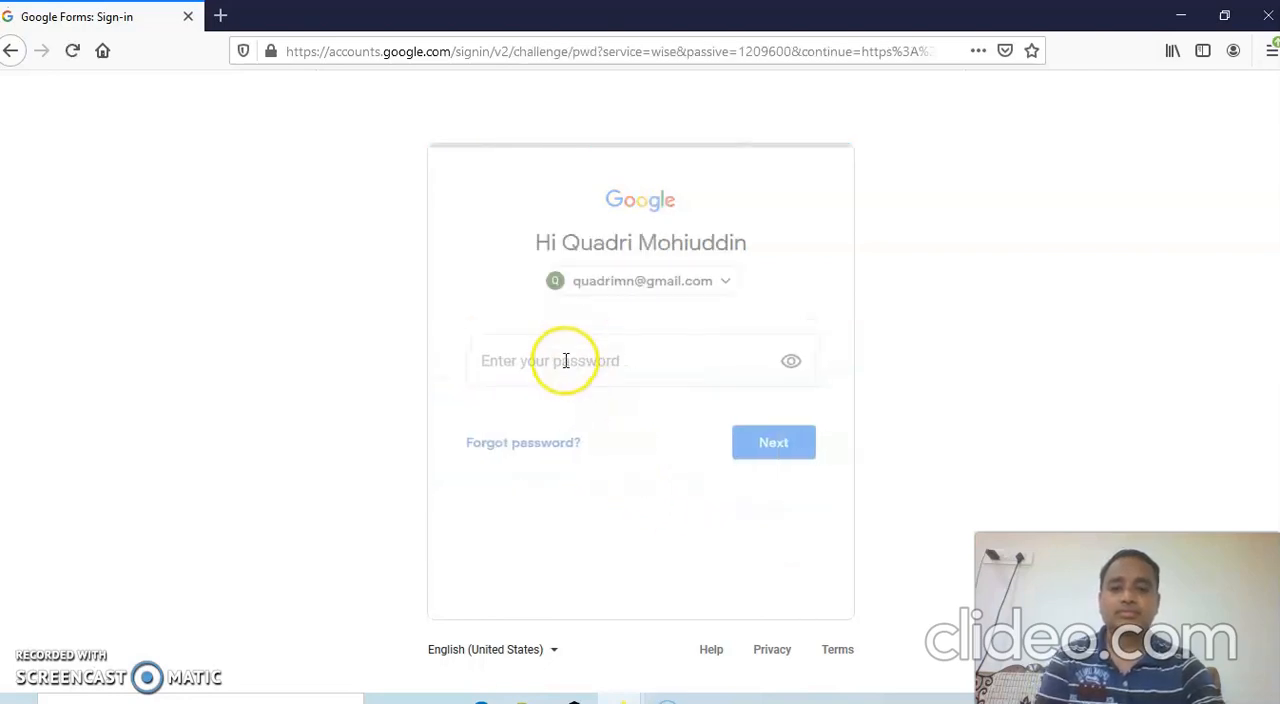
left_click(565, 362)
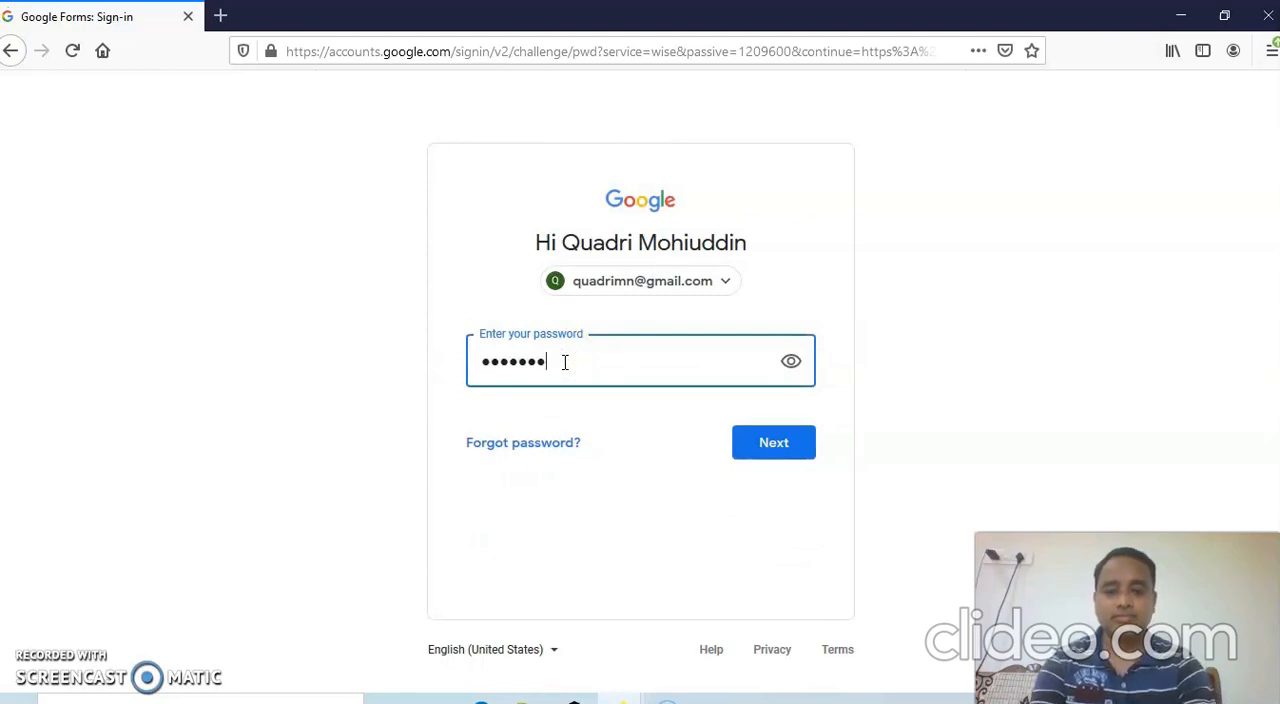
left_click(764, 452)
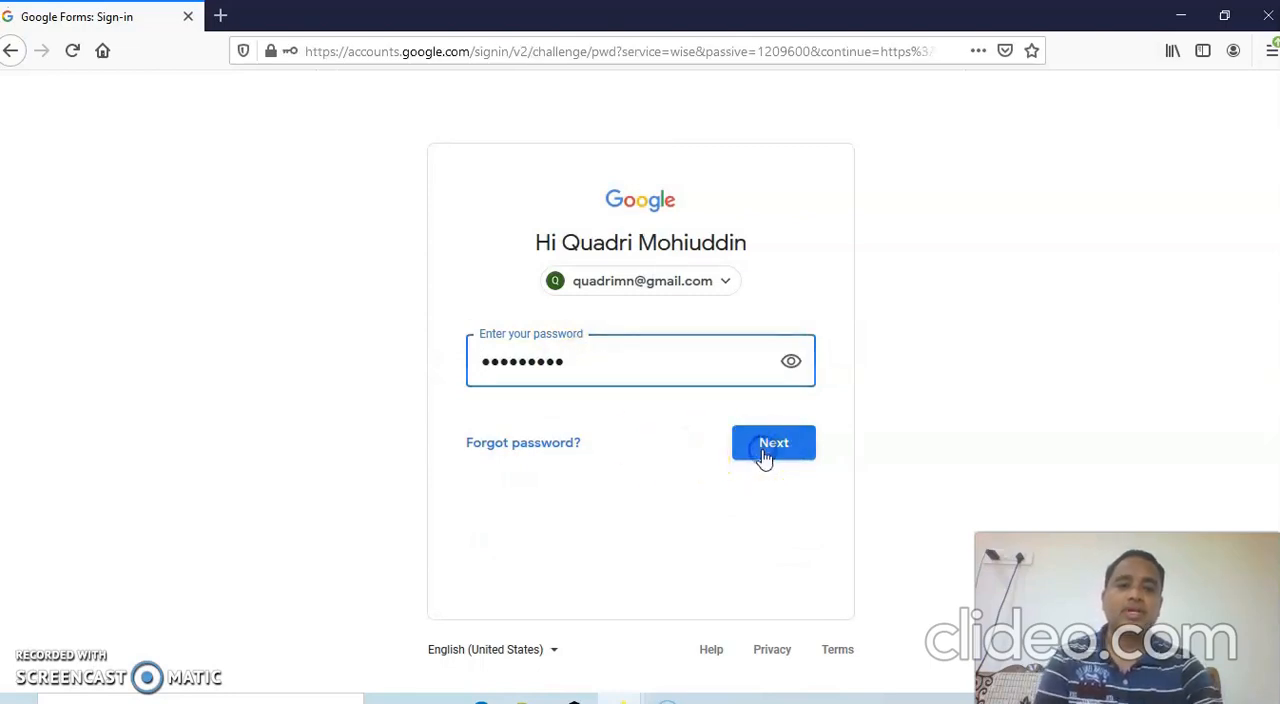
Go to the Google Forms home page and start a new blank form.
left_click(512, 218)
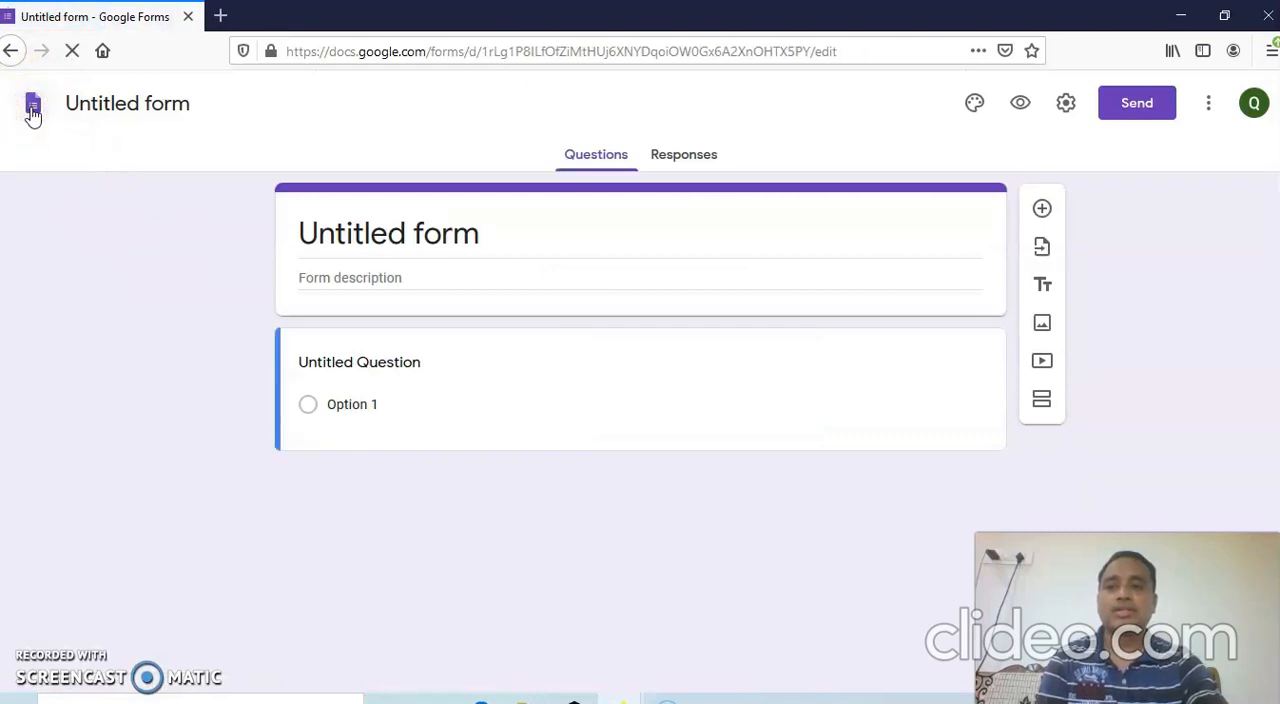
left_click(33, 112)
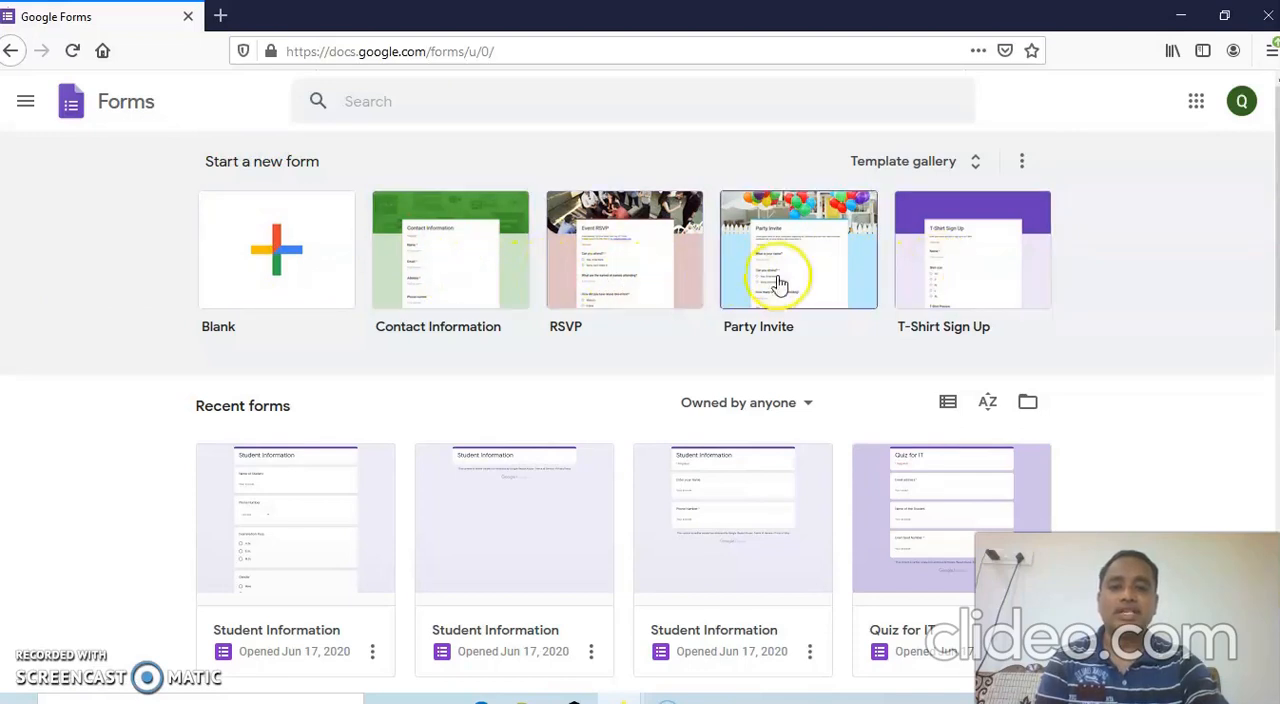
left_click(279, 260)
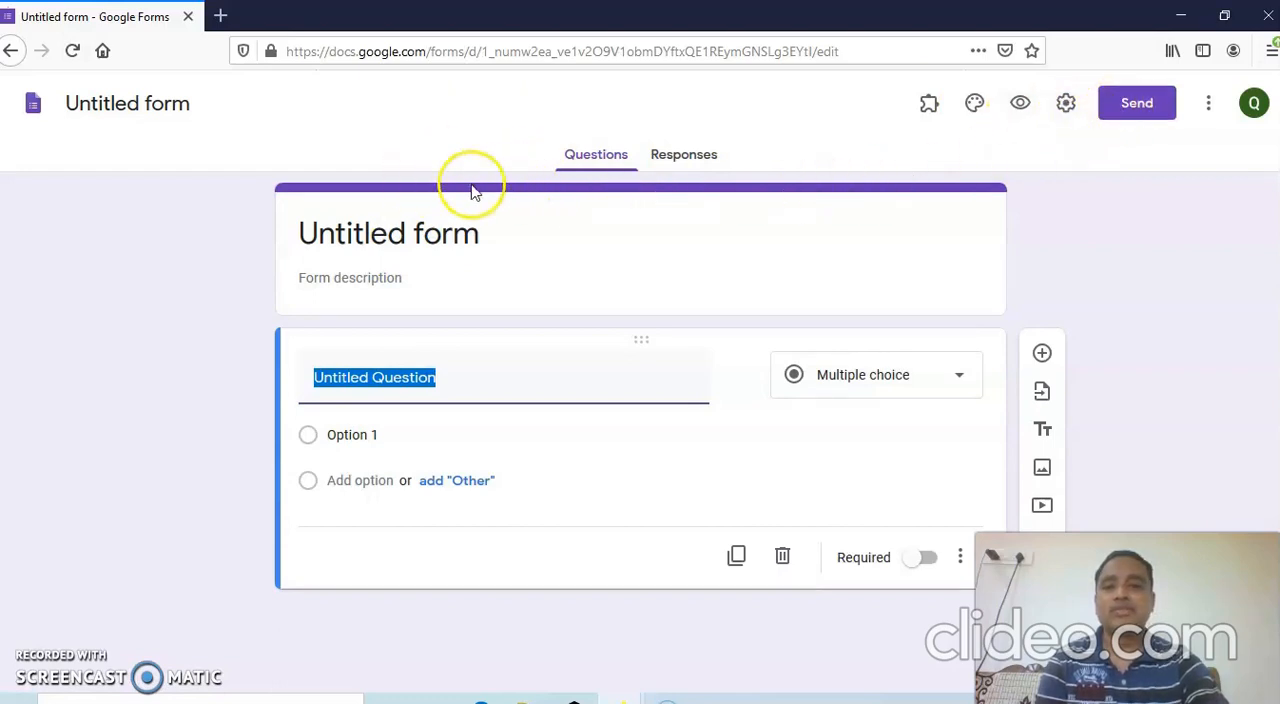
Replace the untitled form's title with "Student Information".
left_click(492, 236)
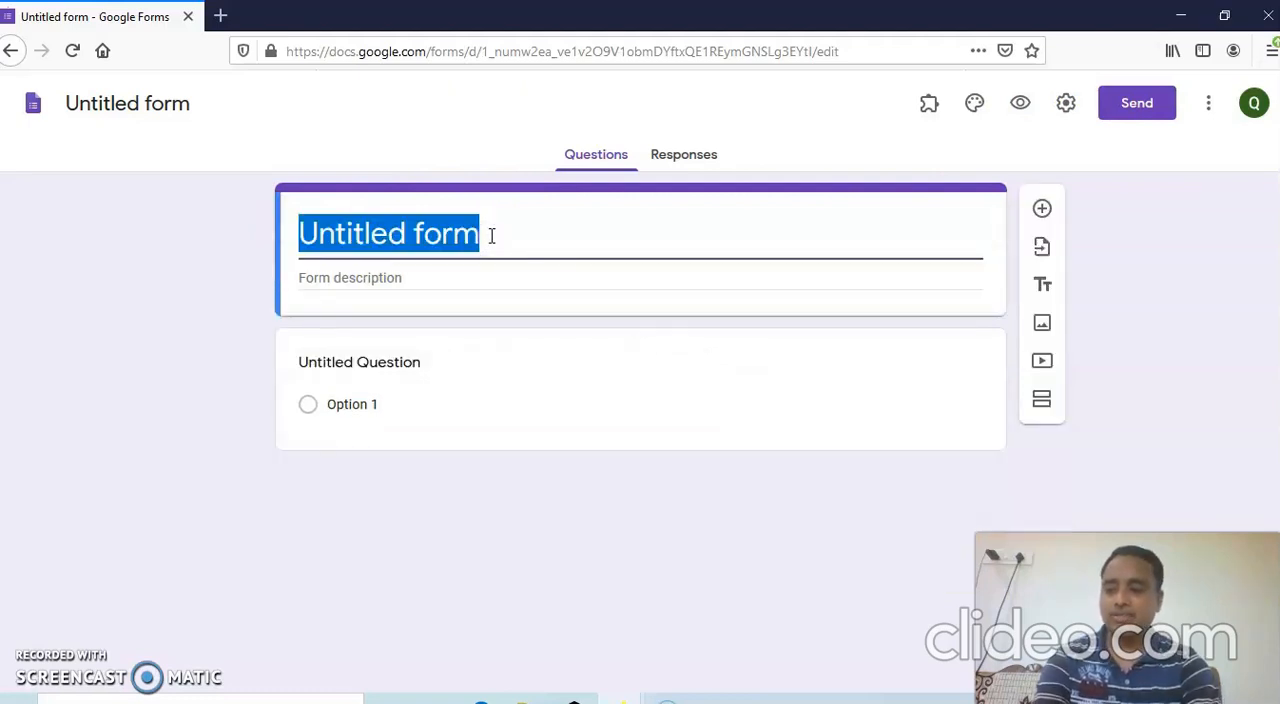
type("St")
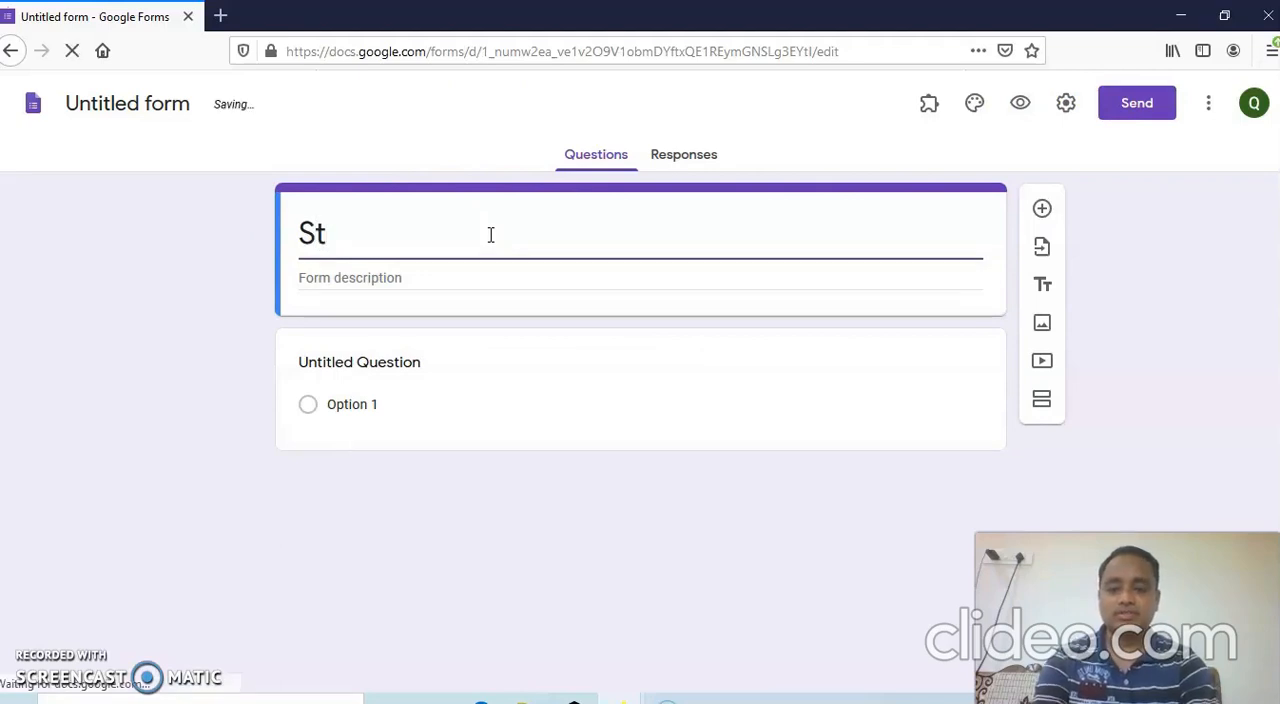
type("udent Information")
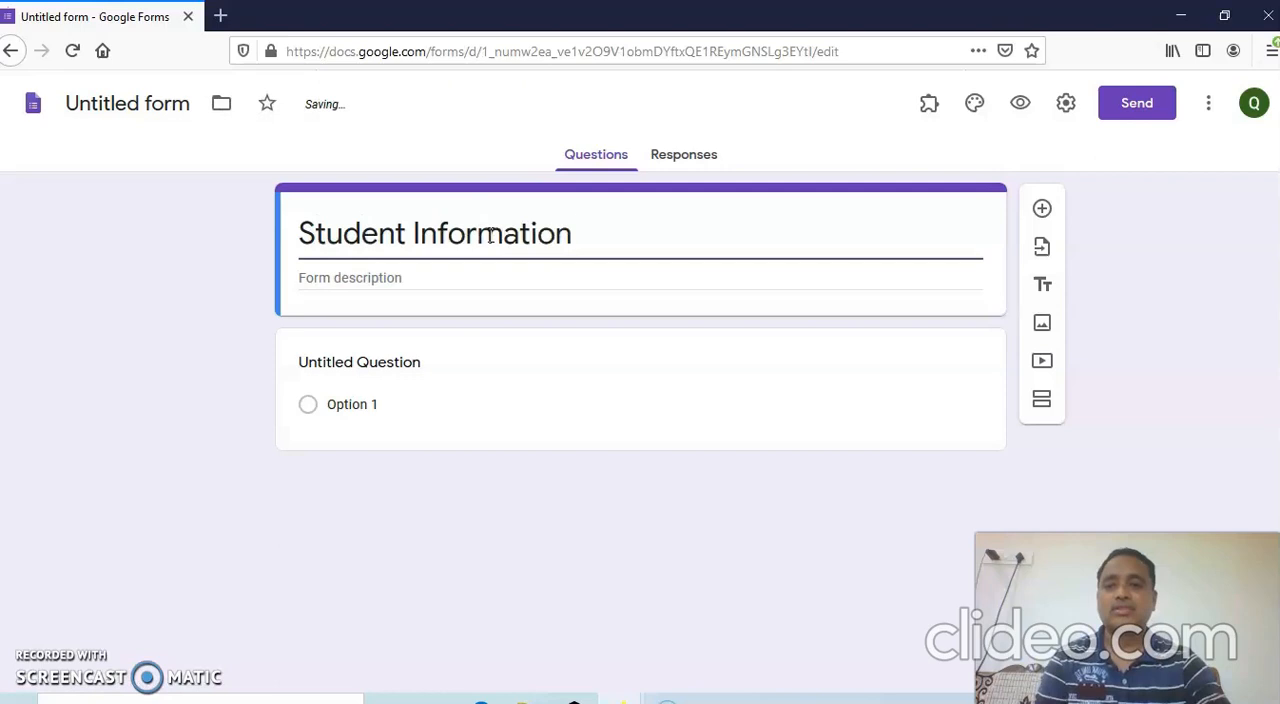
Give the form's file name the same text as its title, "Student Information".
left_click(337, 277)
left_click(346, 249)
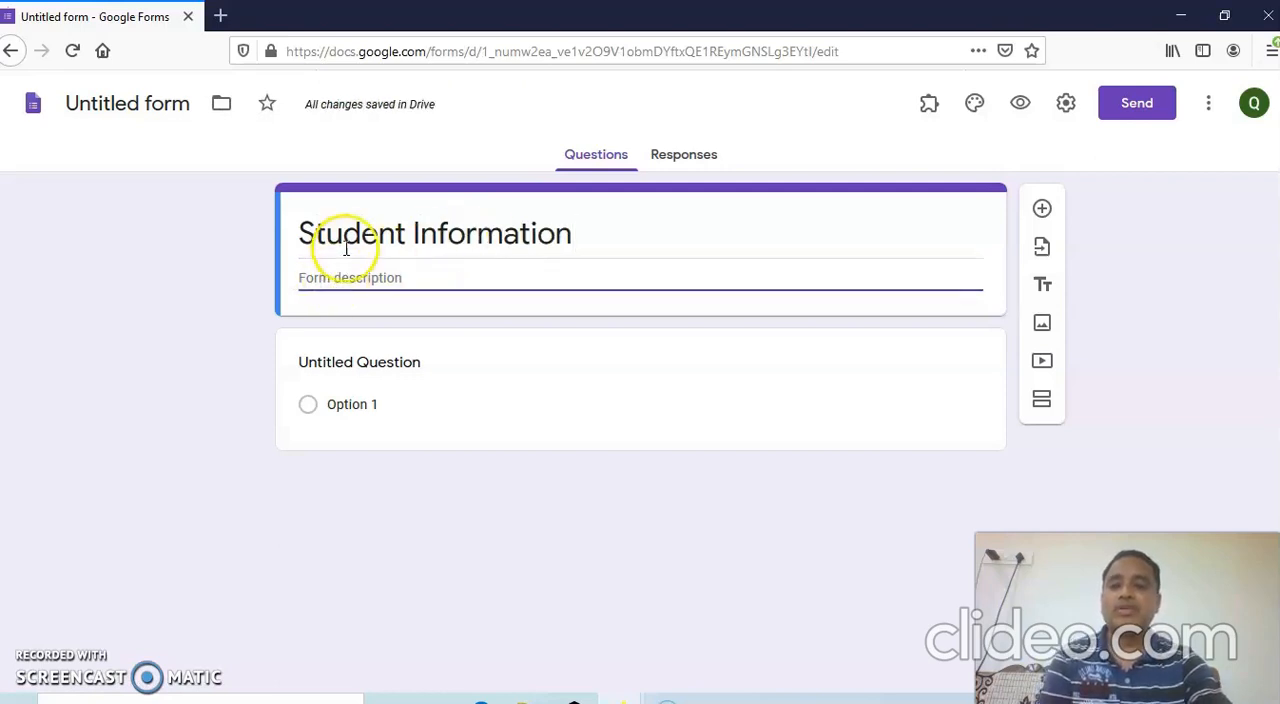
triple_click(345, 233)
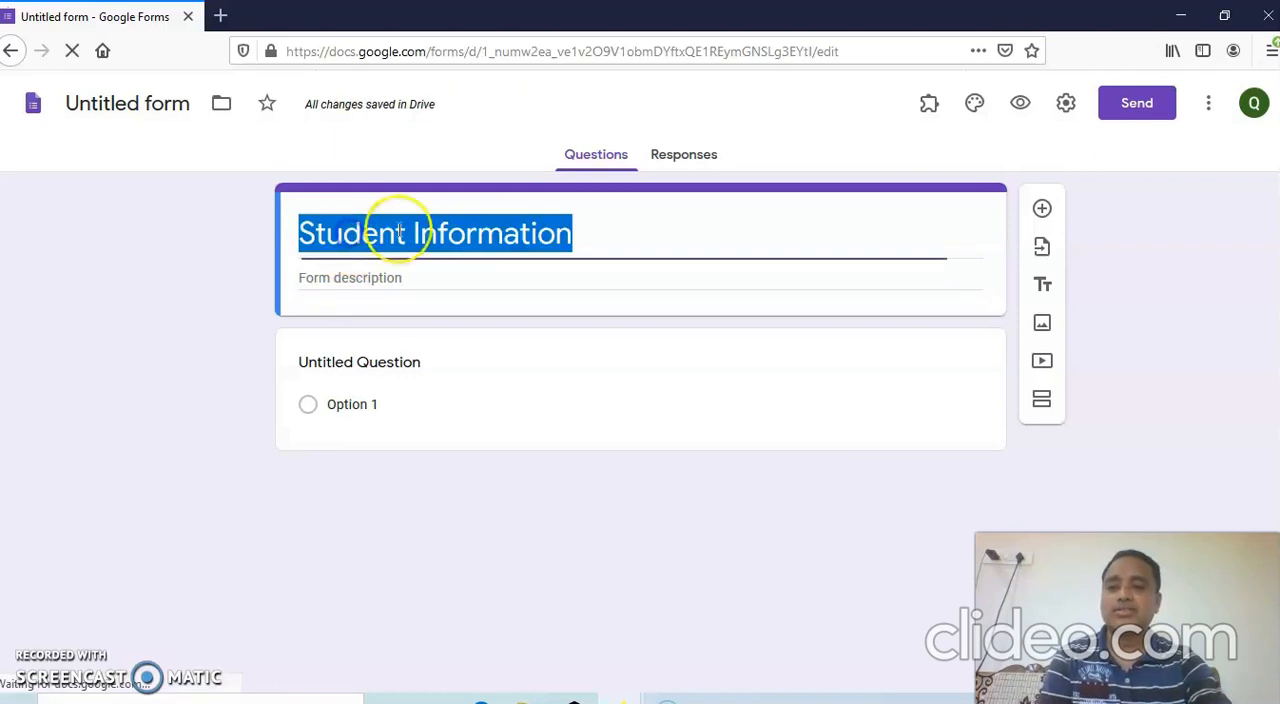
left_click(112, 105)
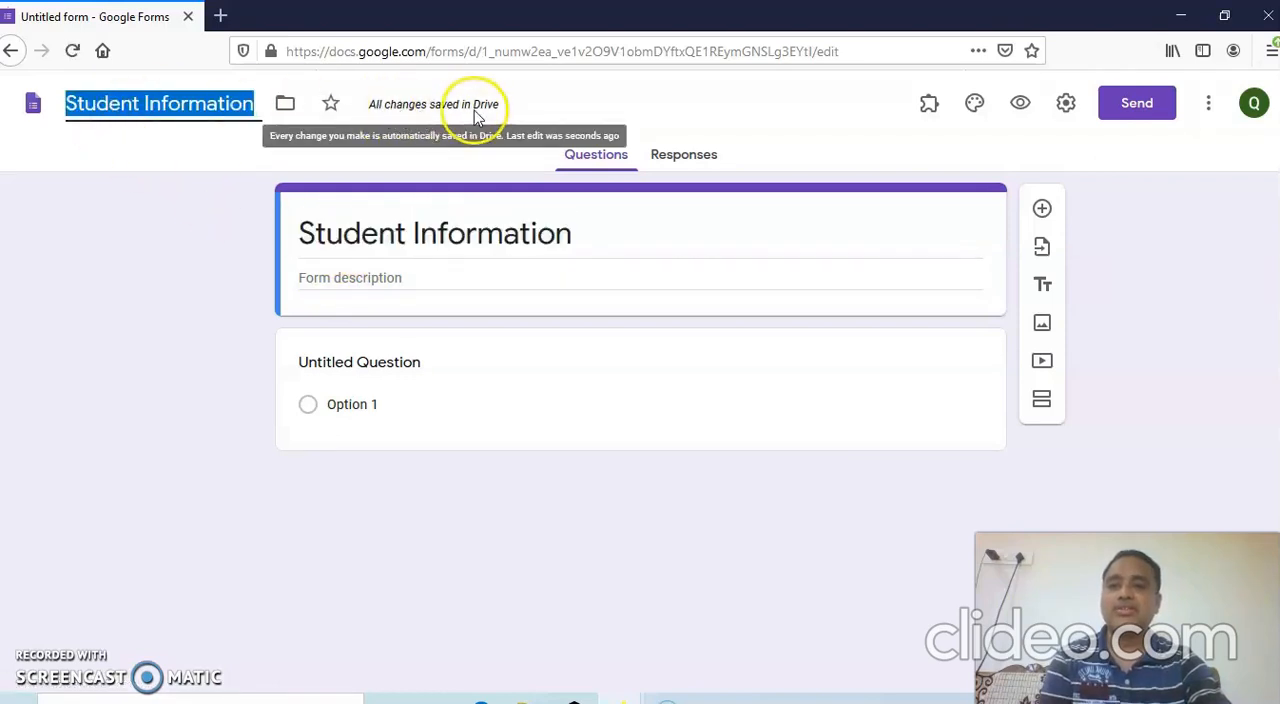
triple_click(451, 233)
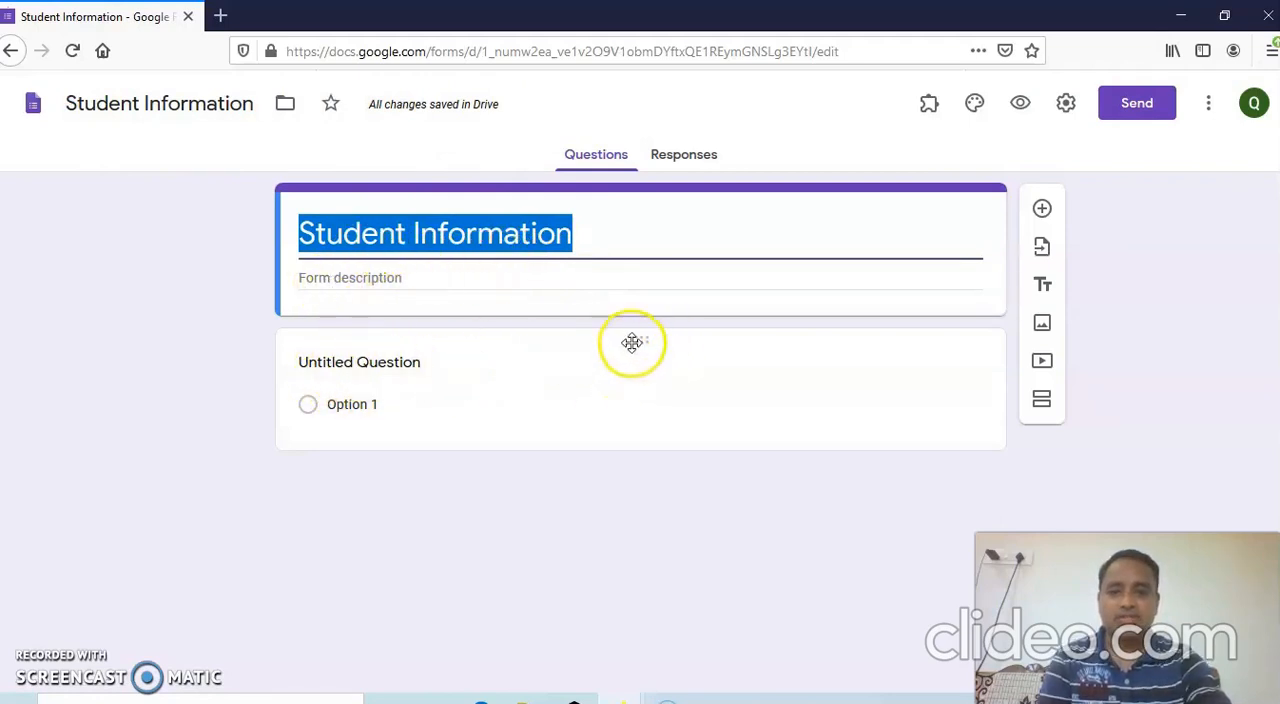
Enter "Name of Student" as the first question and choose Short answer as its answer type.
left_click(418, 364)
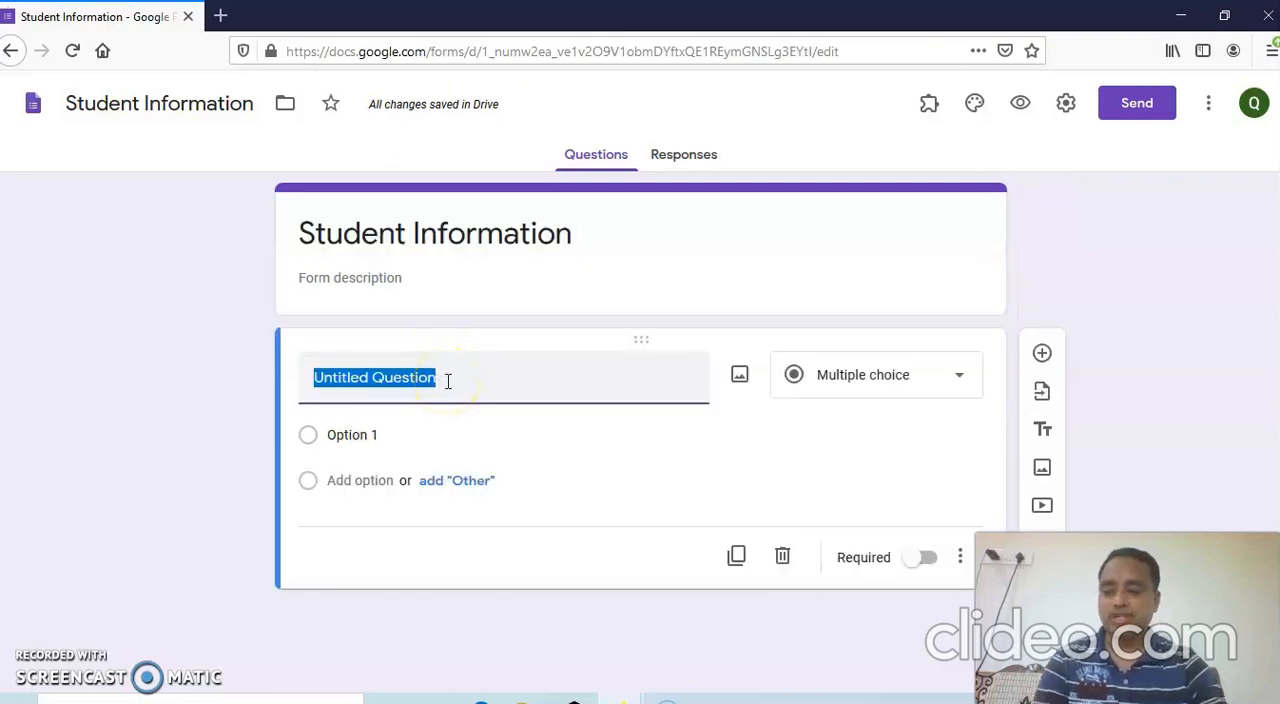
type("Name of Student")
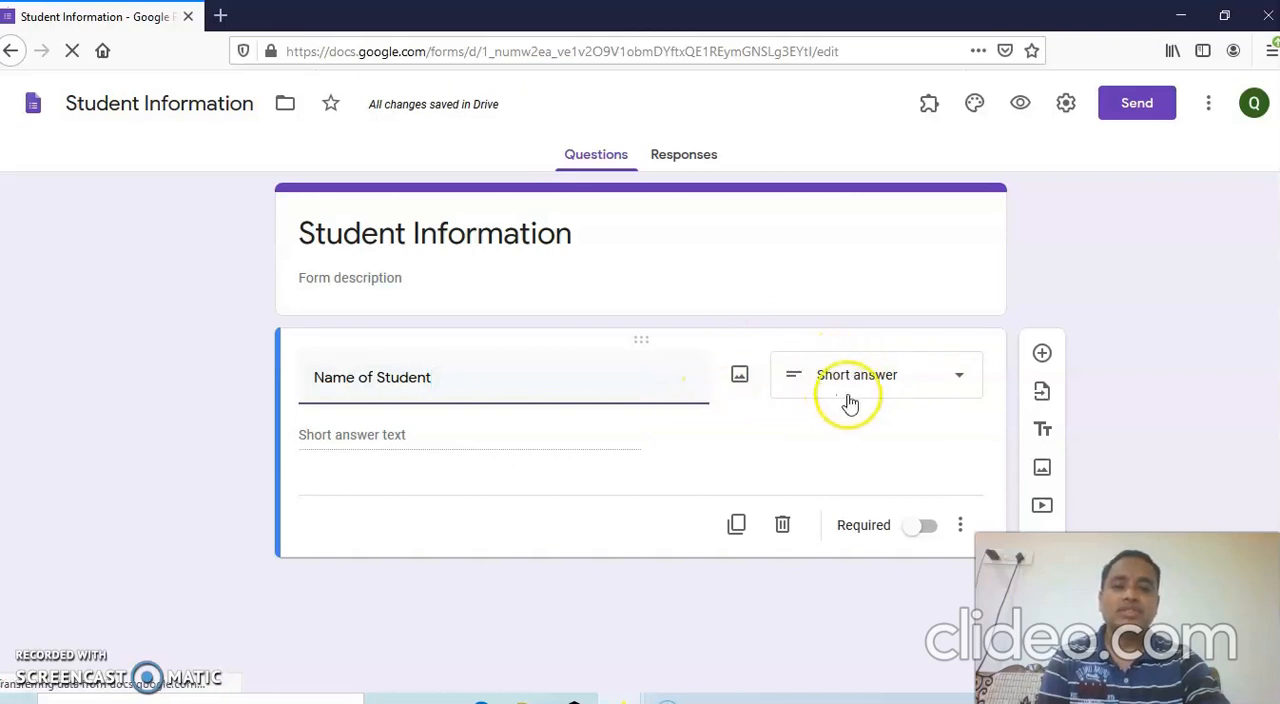
left_click(961, 379)
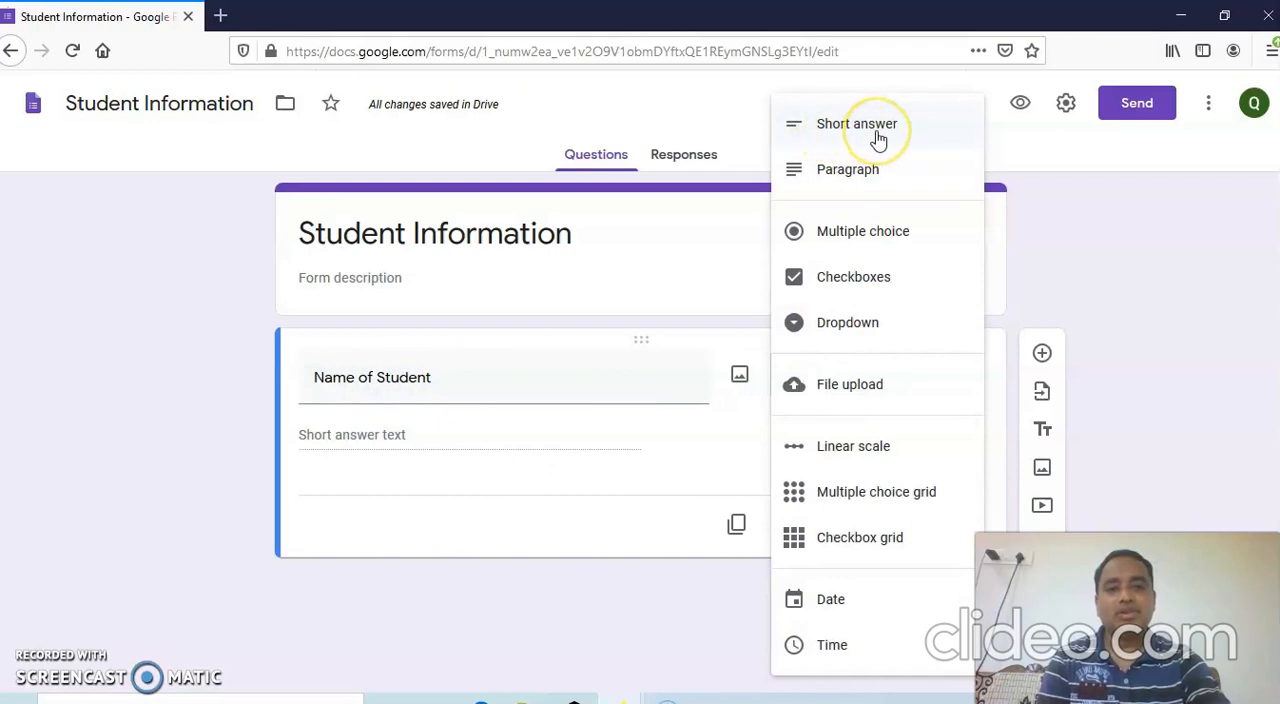
left_click(873, 186)
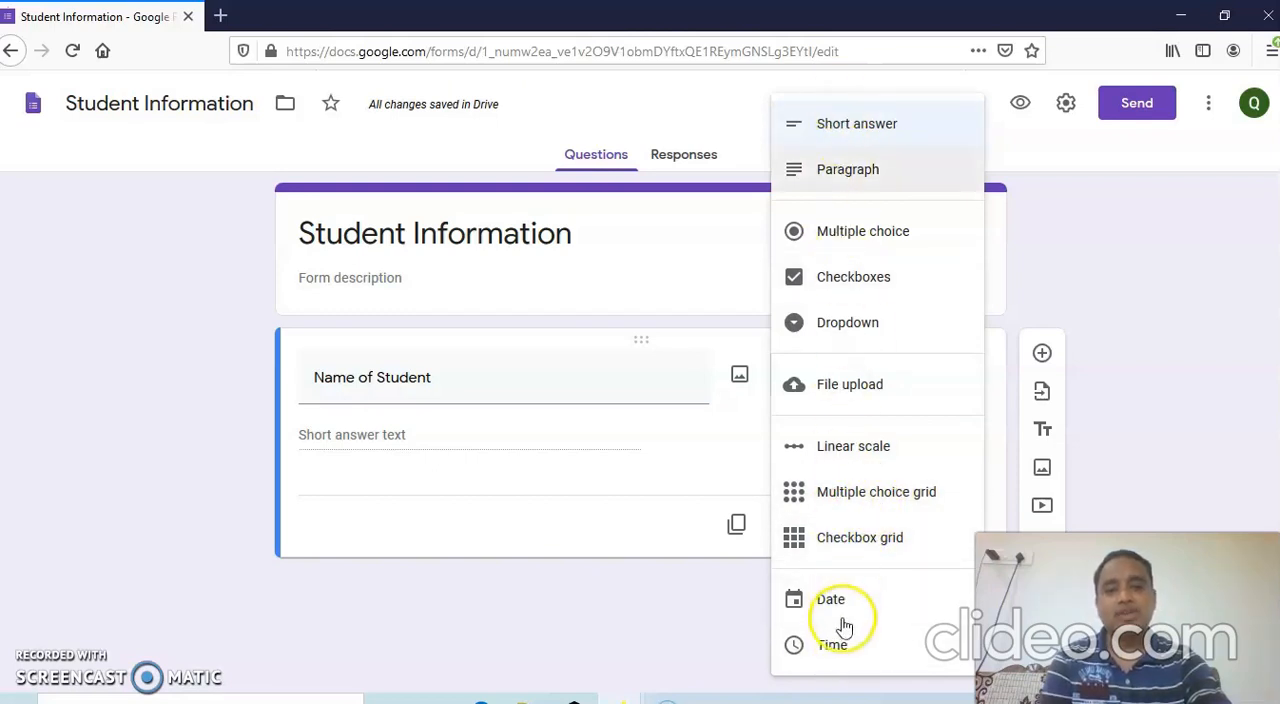
left_click(832, 128)
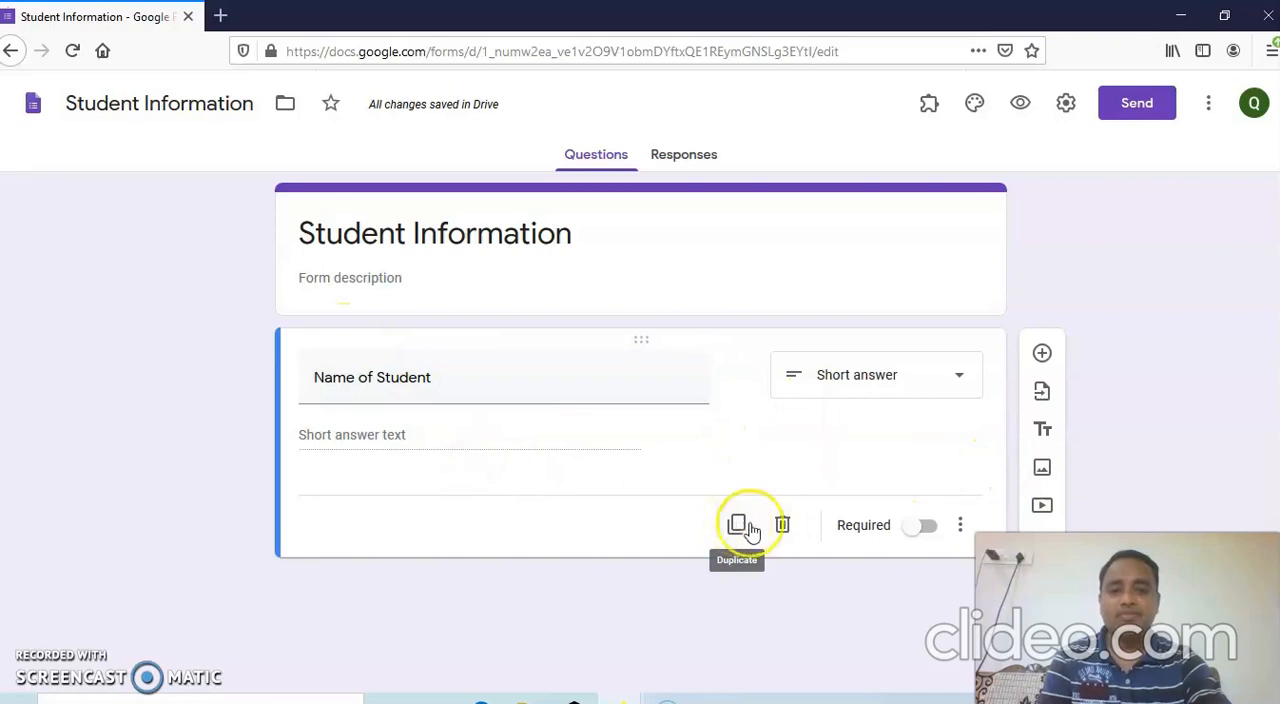
Switch the Required setting of the "Name of Student" question on and back off.
left_click(917, 539)
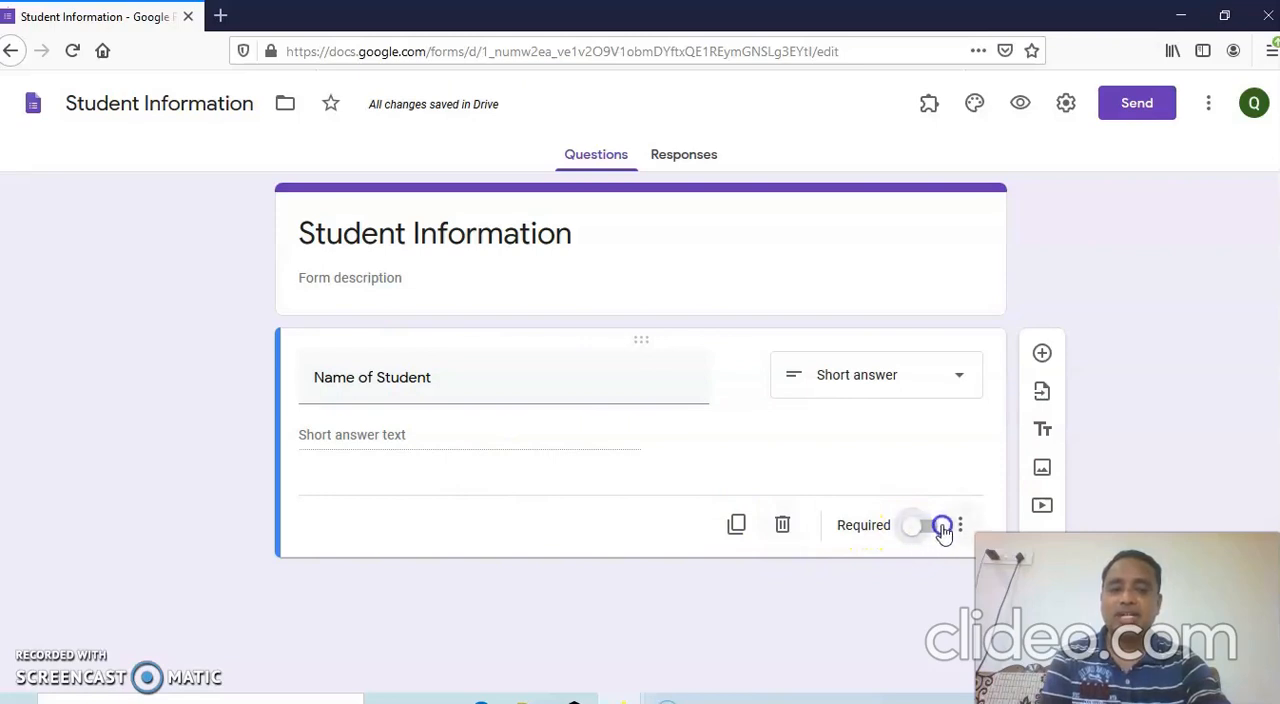
left_click(936, 533)
left_click(911, 534)
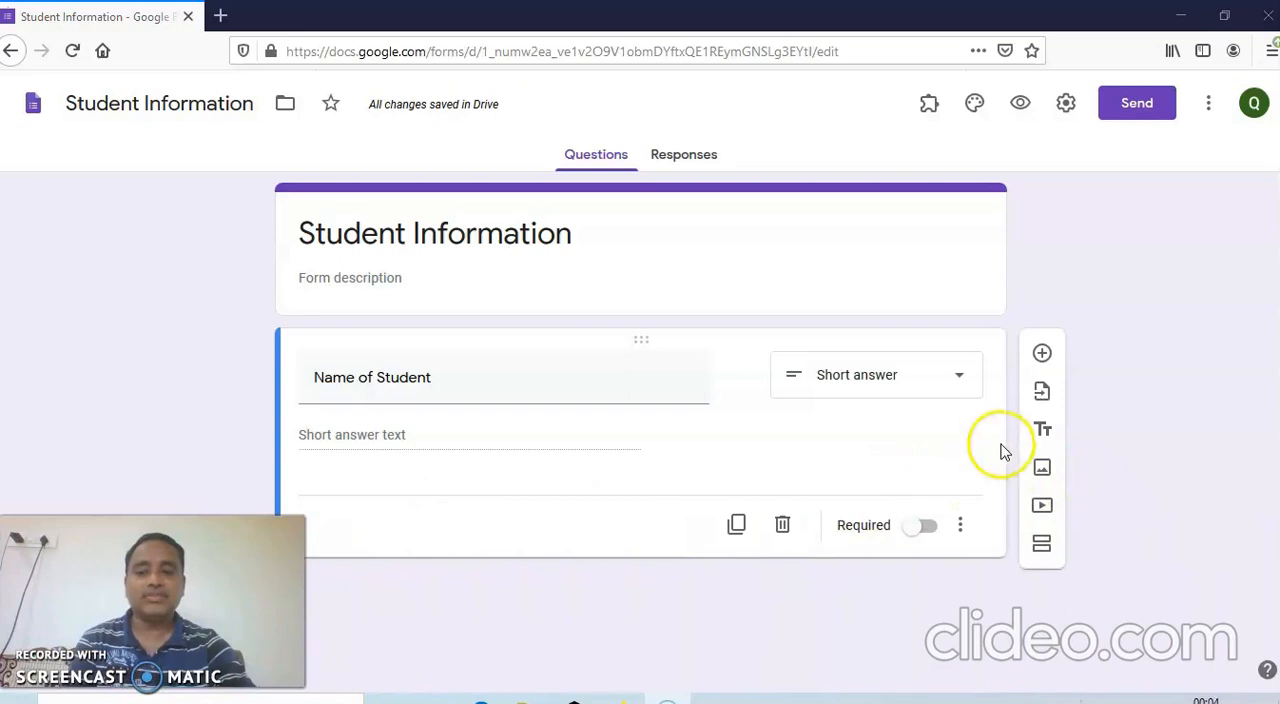
Add a second question to the form with the text "Highest Qualification".
left_click(1041, 357)
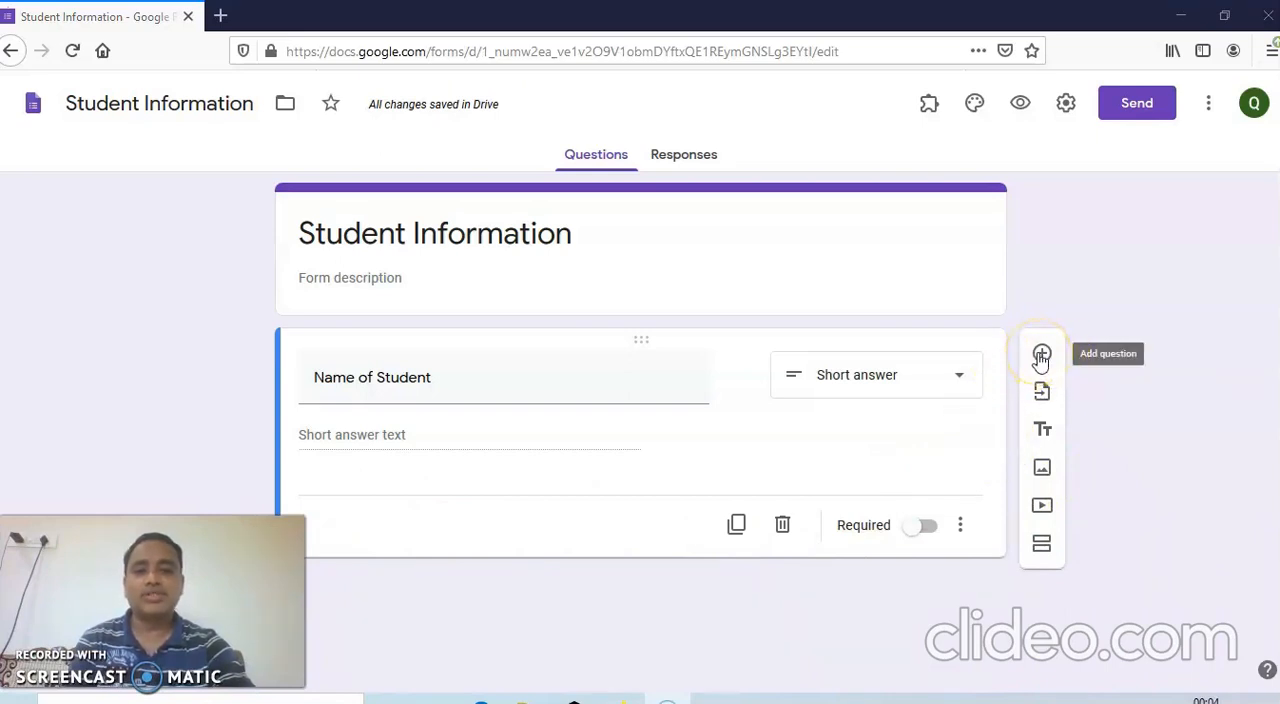
left_click(1041, 355)
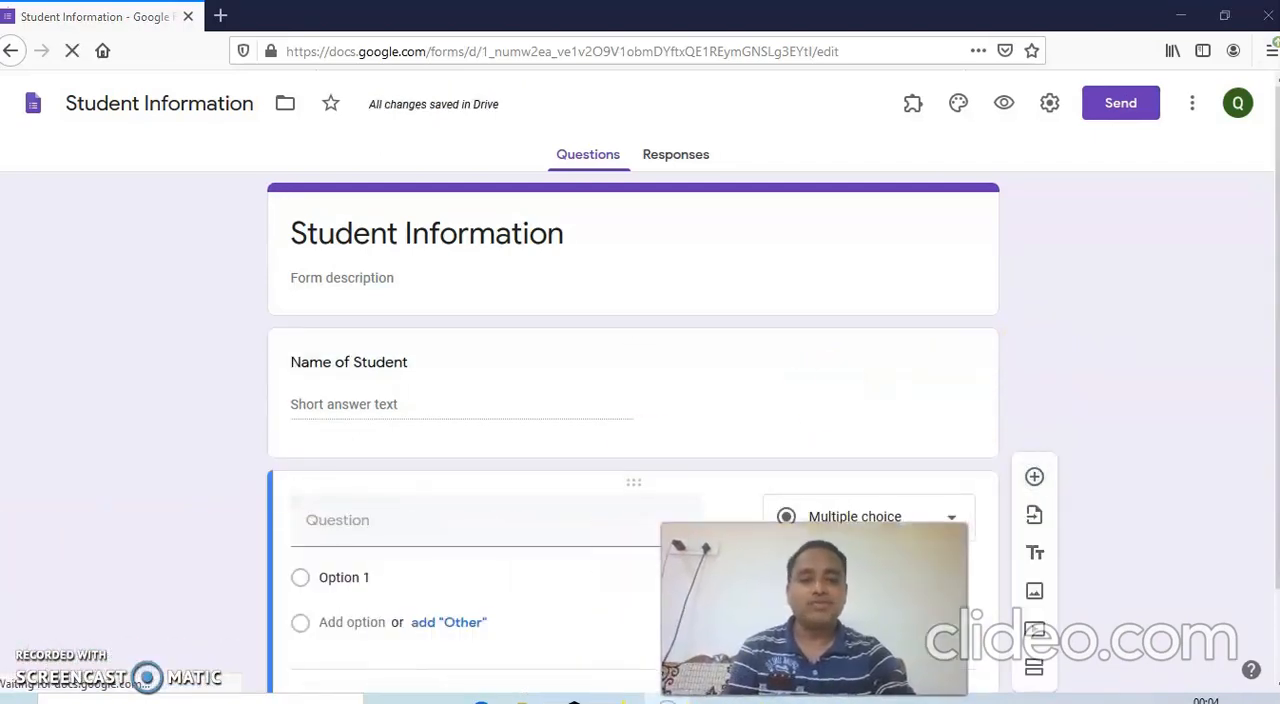
left_click(460, 520)
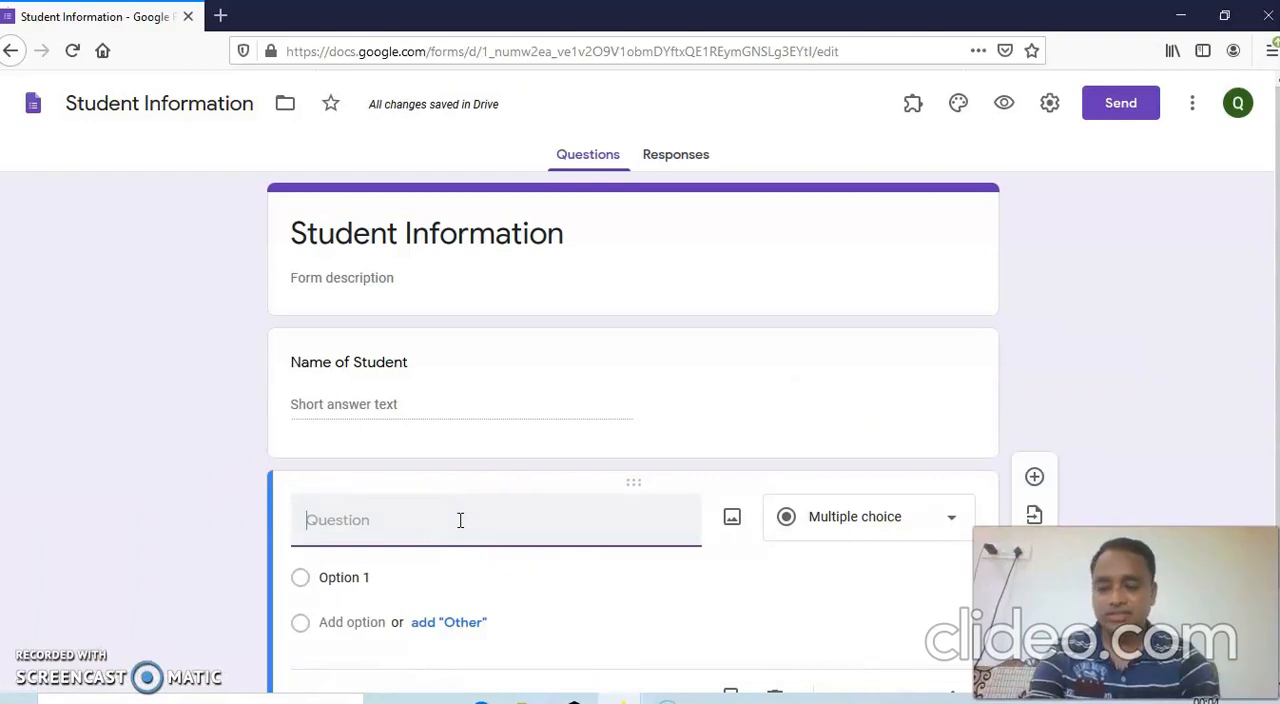
type("Highest Qualif")
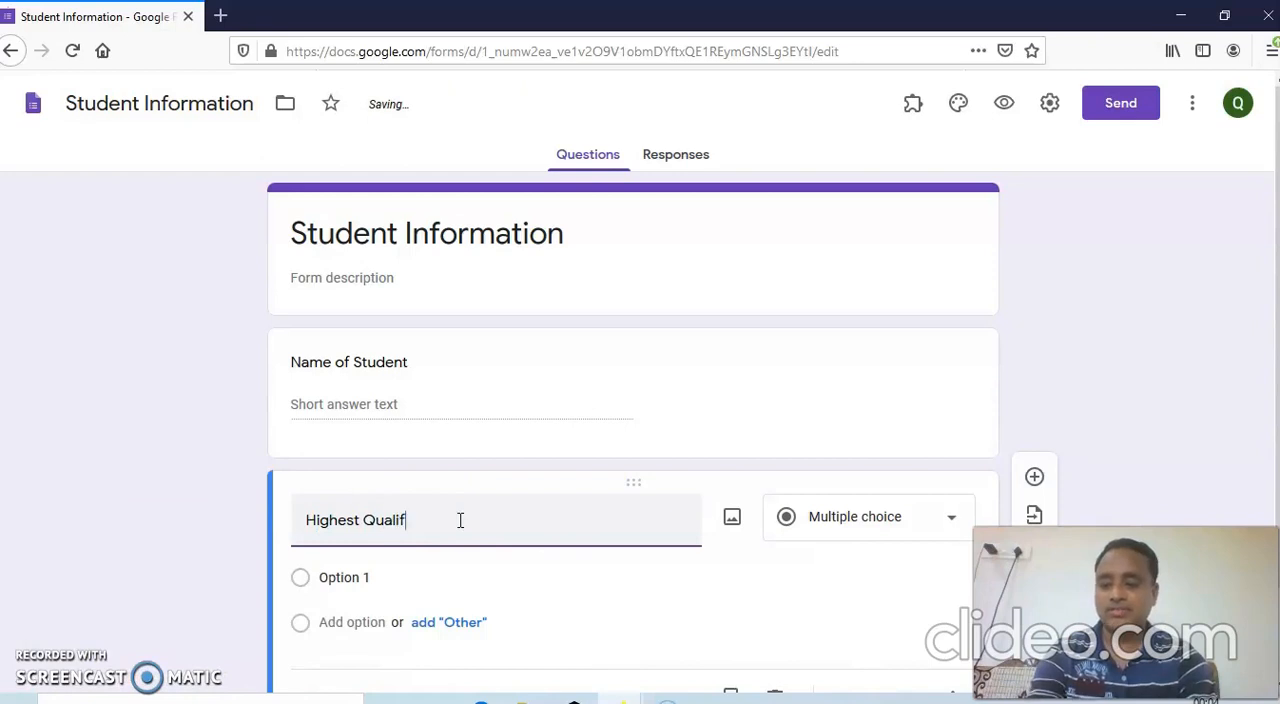
type("ication")
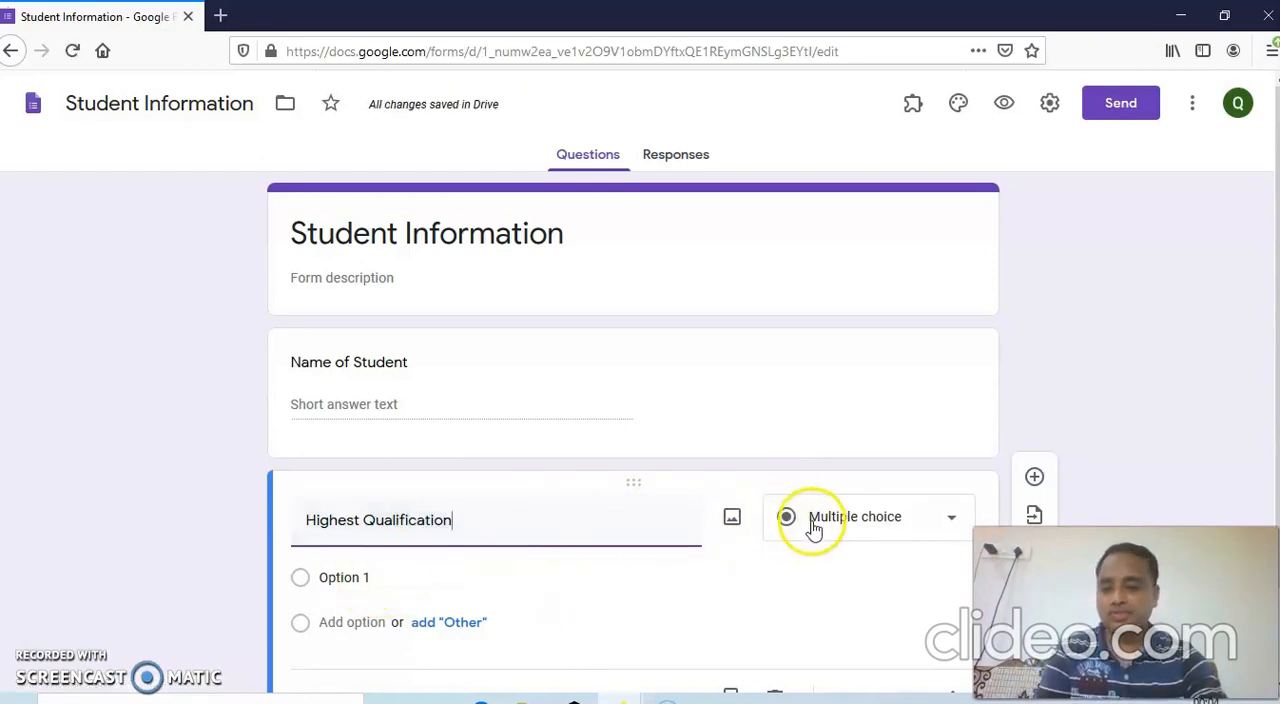
Give the "Highest Qualification" question the options "SSC", "HSC", "B.sC." and "M.Sc.".
left_click(342, 580)
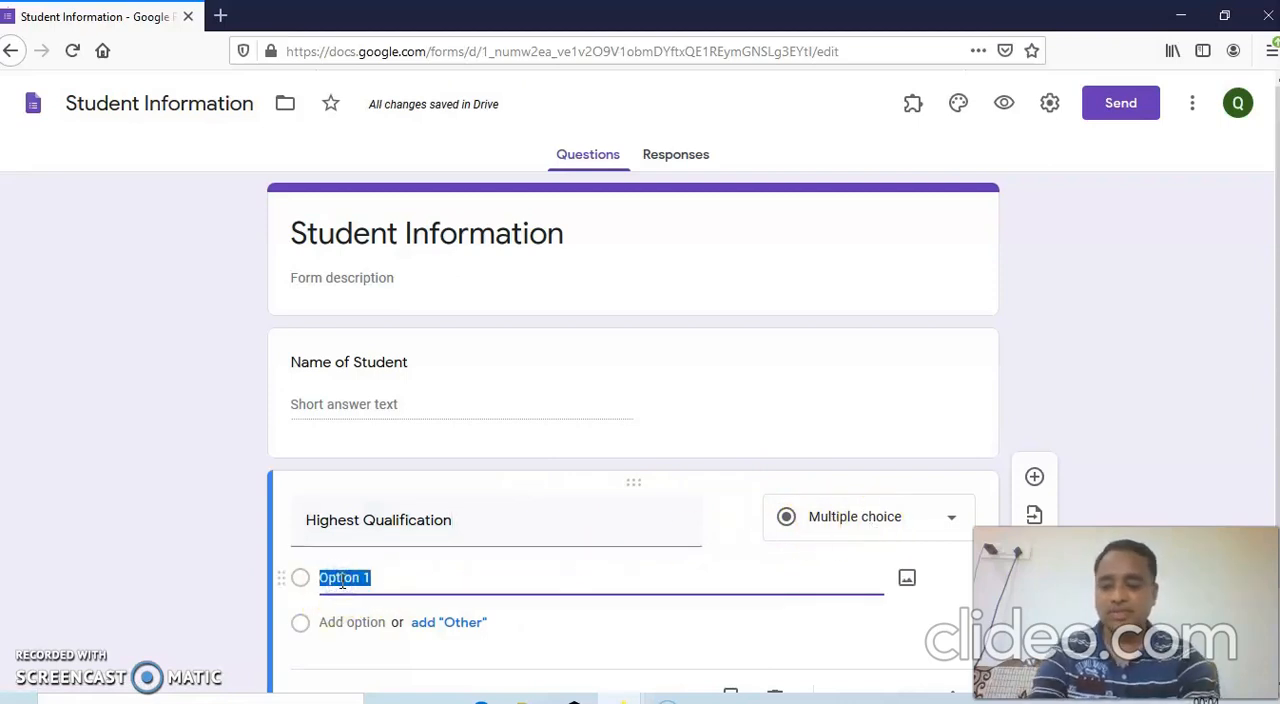
type("SSC")
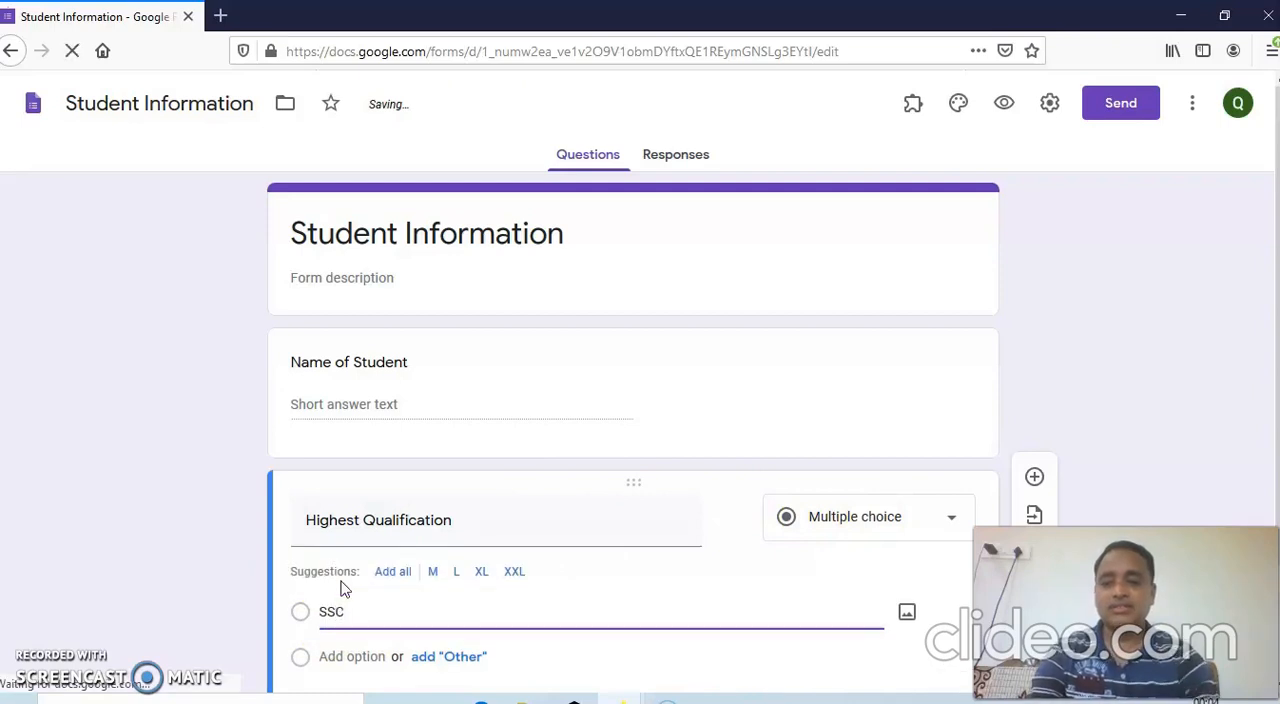
scroll(360, 600, "down", 2)
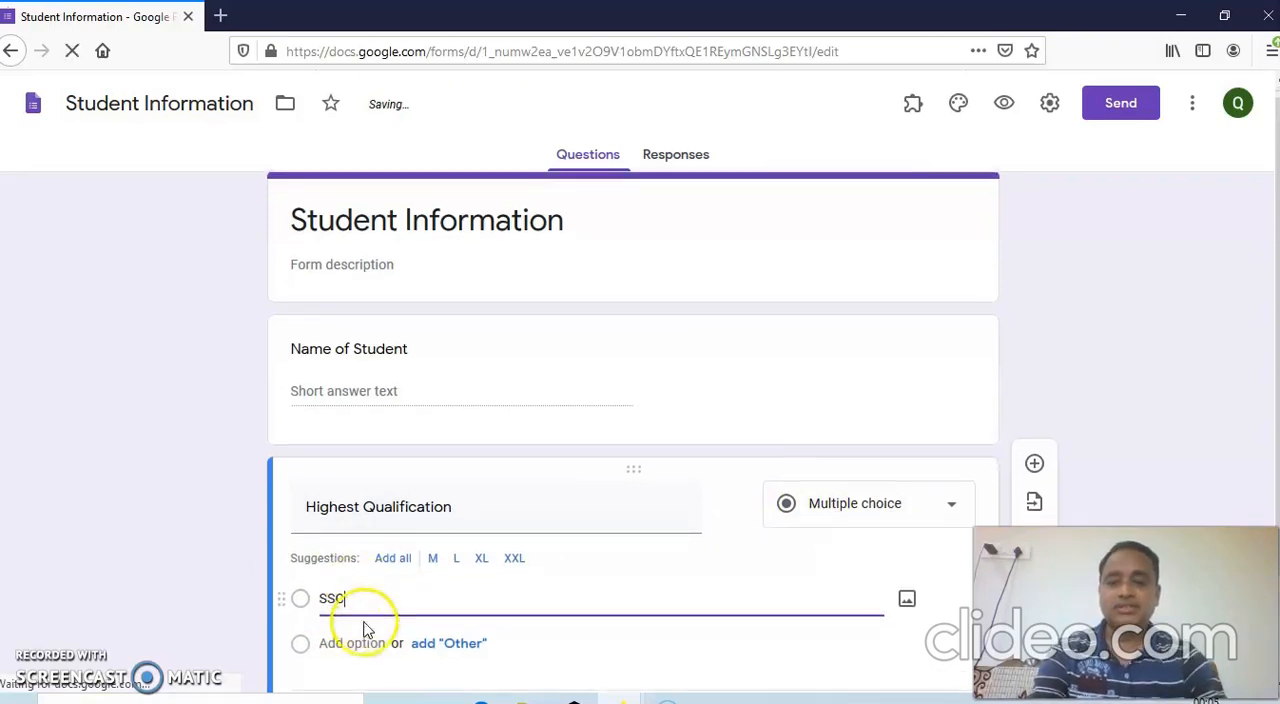
left_click(335, 522)
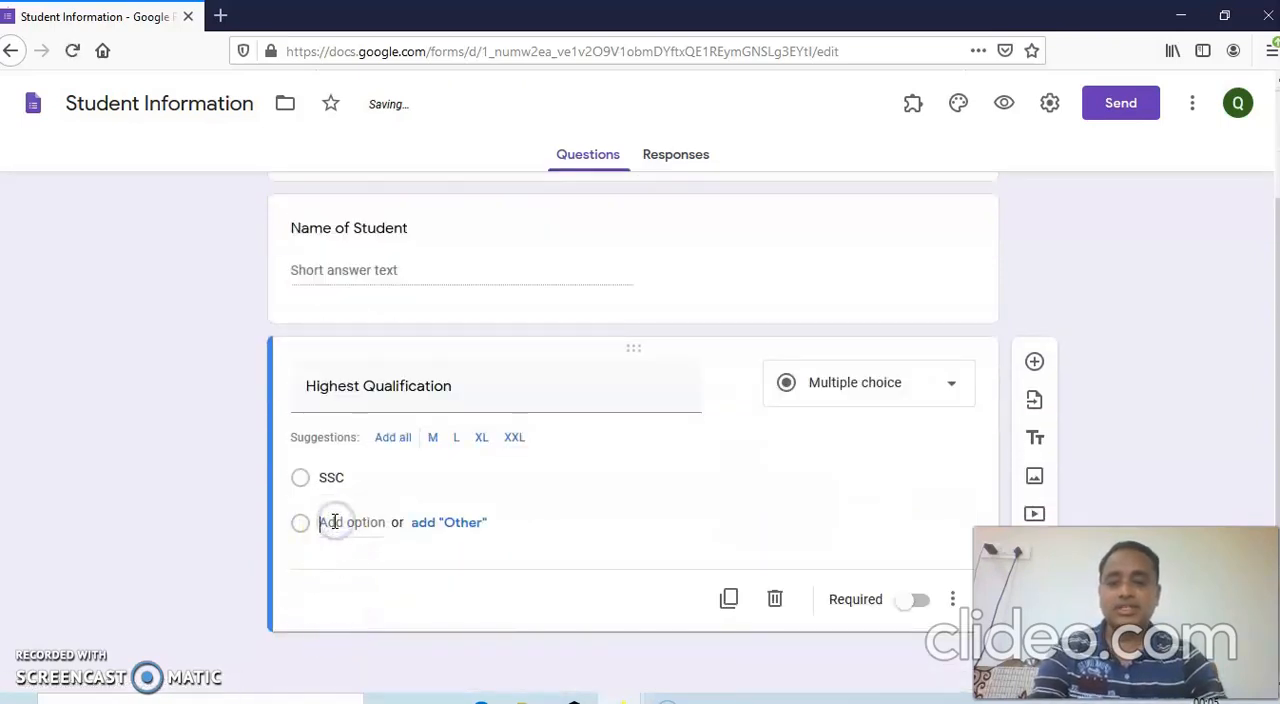
type("HSC")
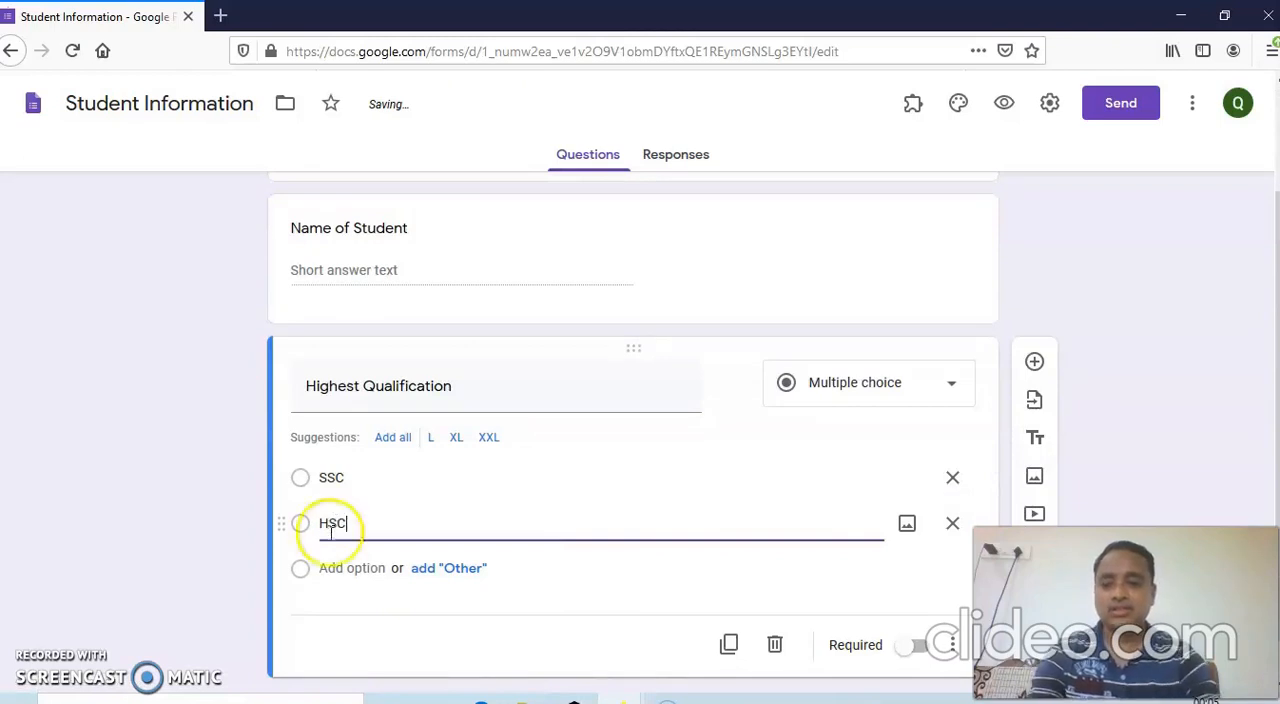
left_click(331, 568)
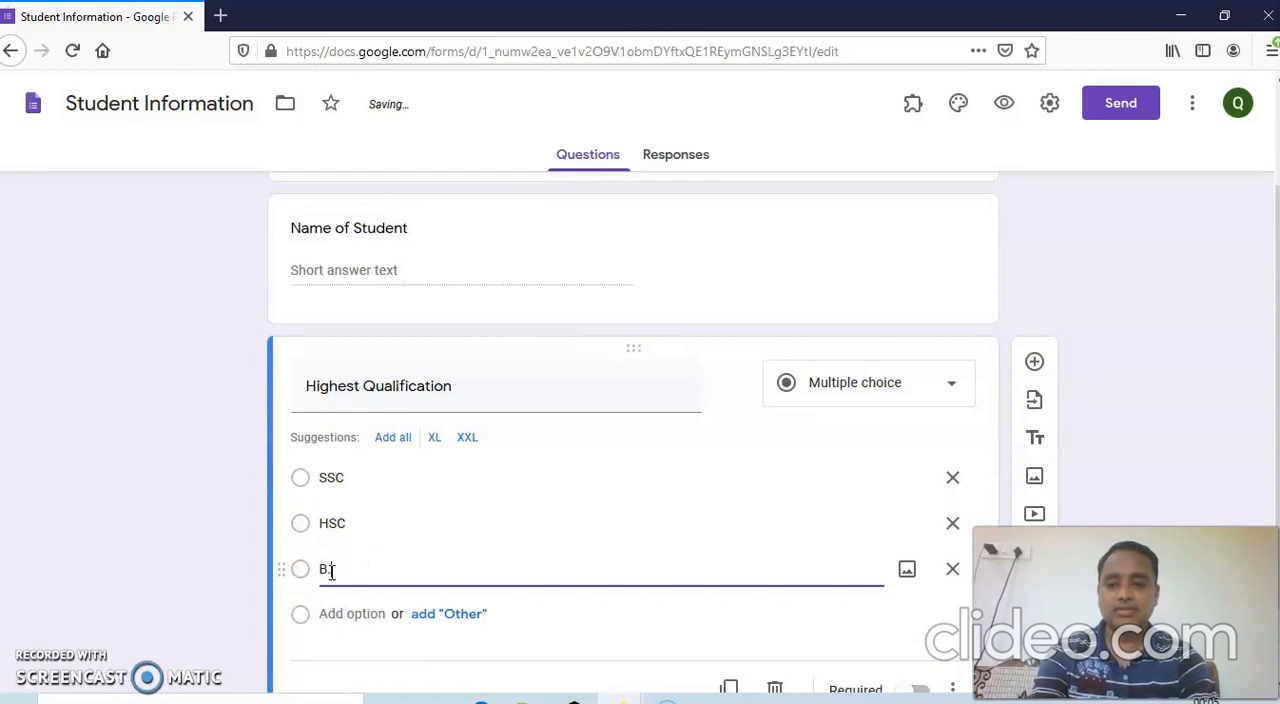
type("B.sC.")
left_click(343, 622)
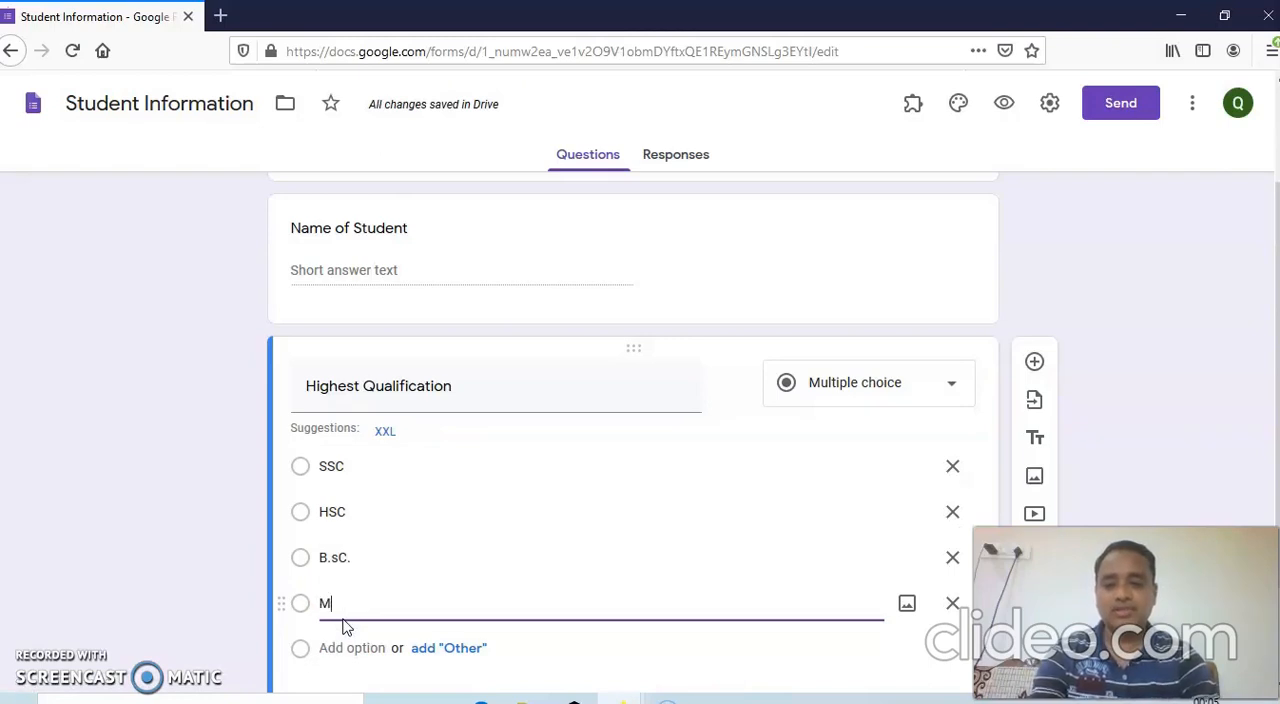
left_click(338, 614)
left_click(1073, 305)
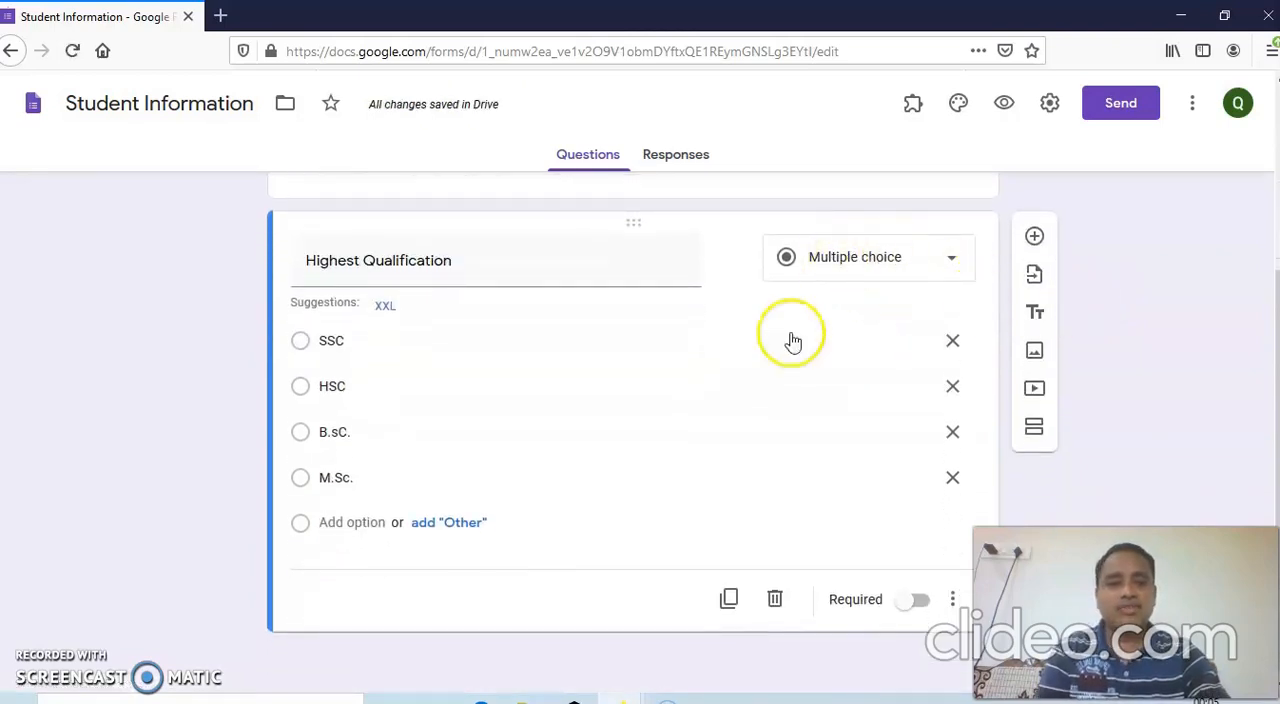
Add a third question with the text "Hobies" and choose Checkboxes as its answer type.
left_click(1033, 245)
left_click(395, 540)
type("Hobies")
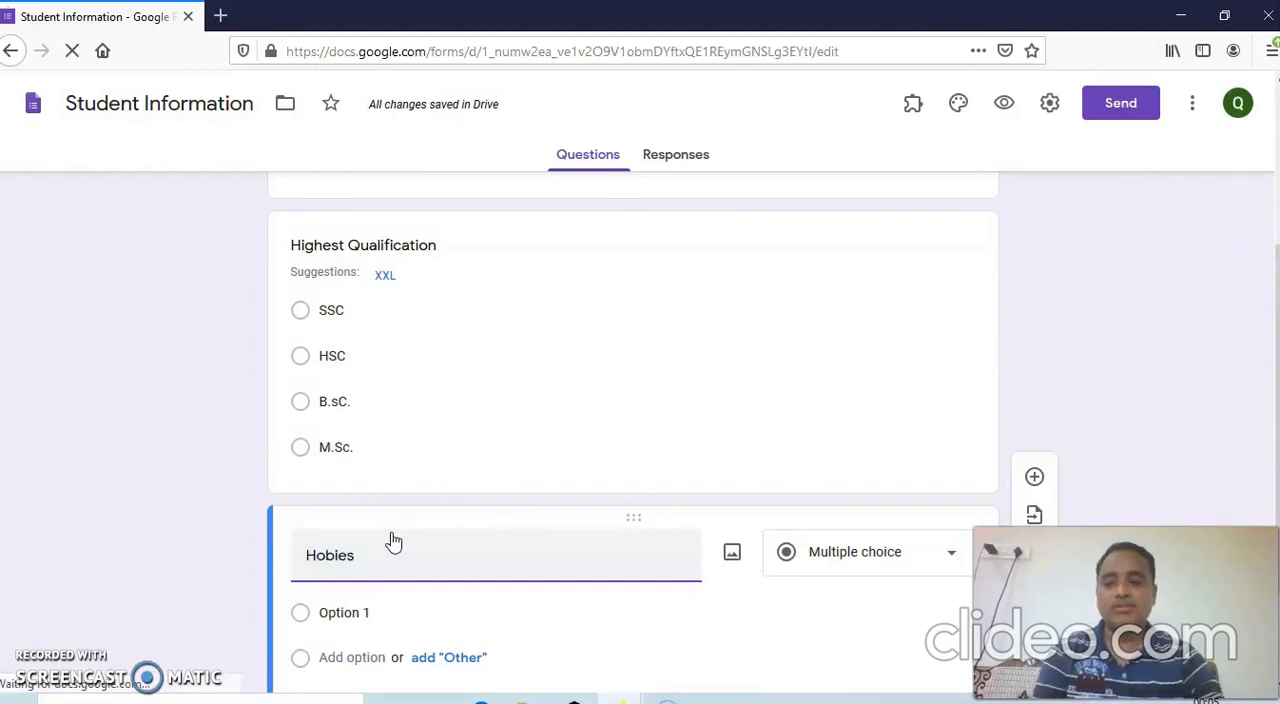
left_click(951, 554)
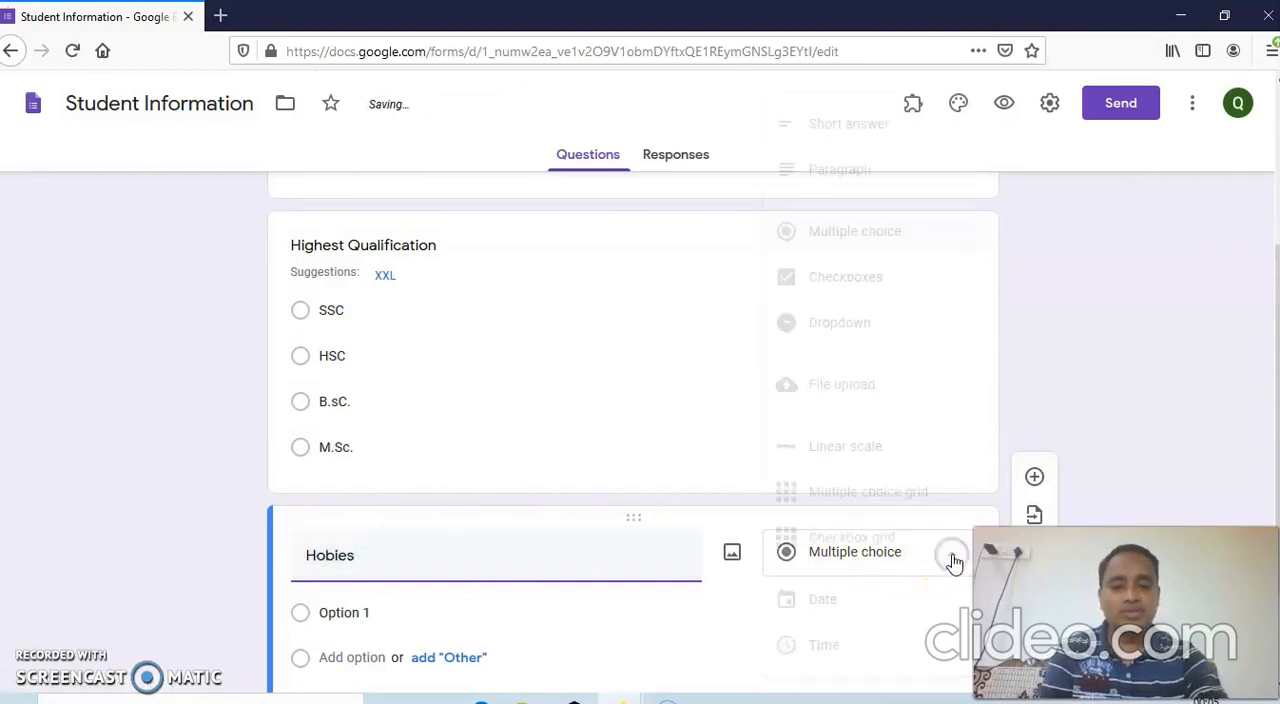
left_click(840, 287)
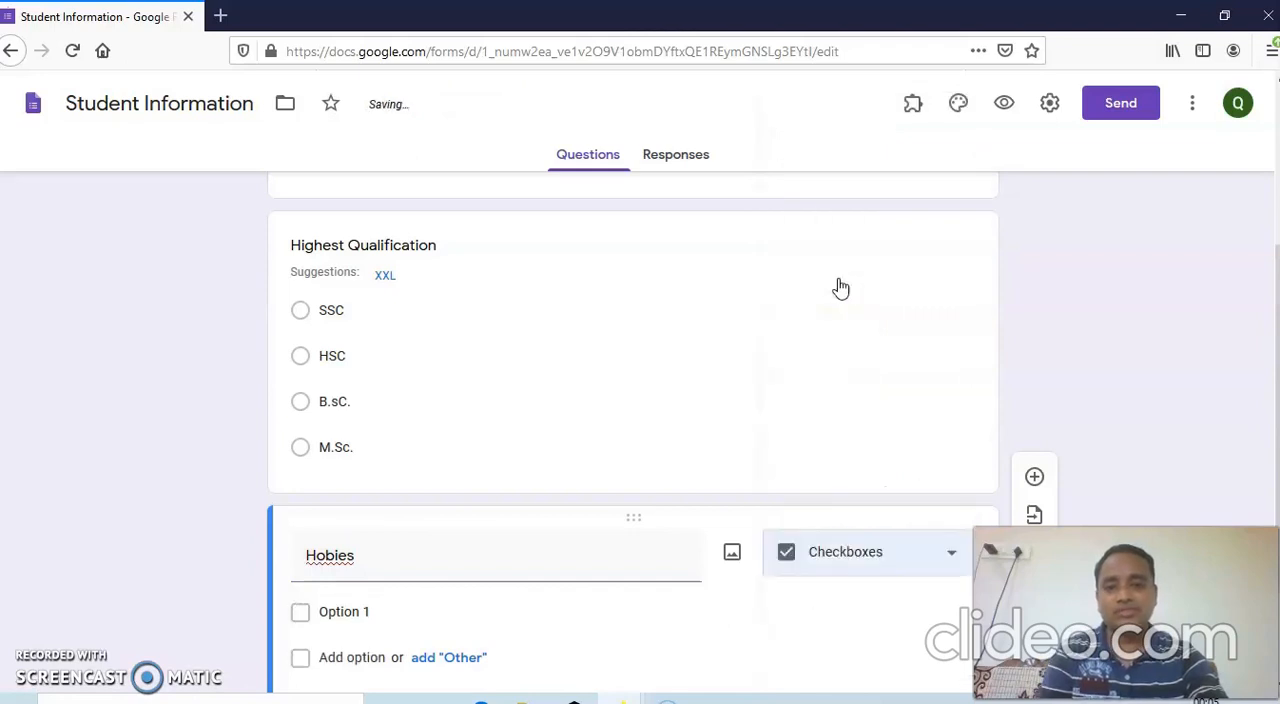
scroll(603, 549, "down", 2)
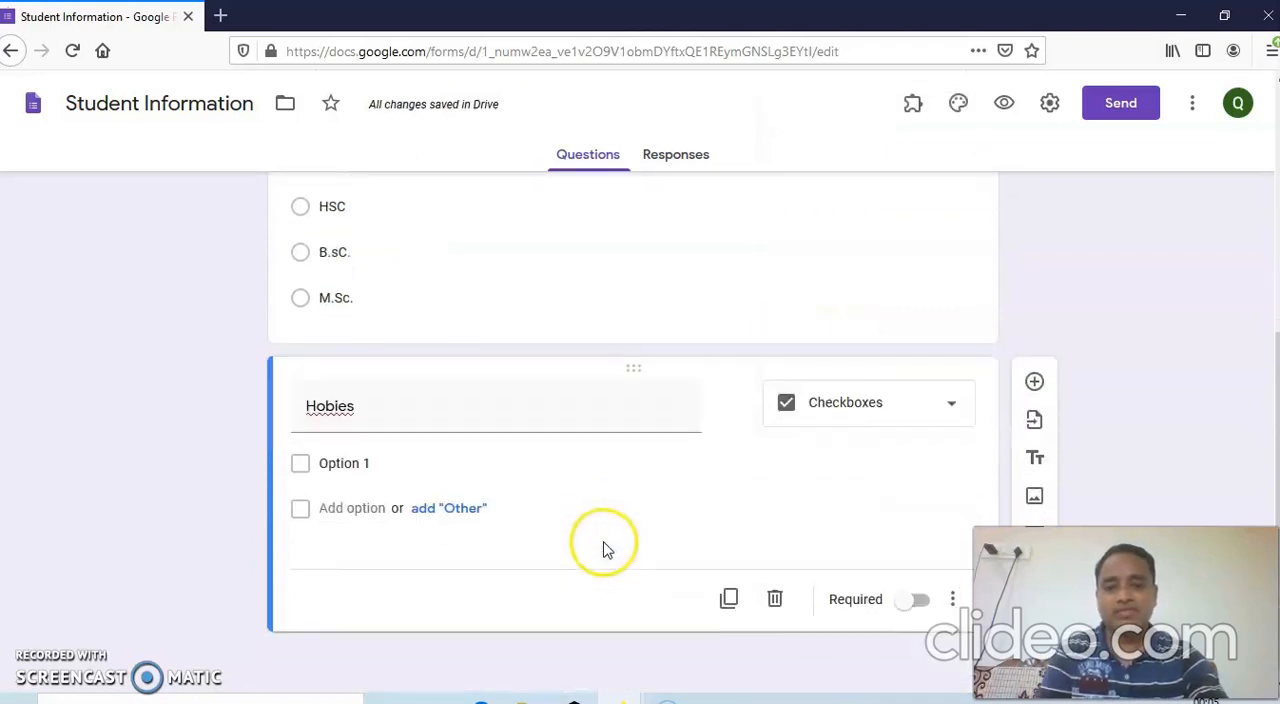
double_click(329, 405)
right_click(329, 405)
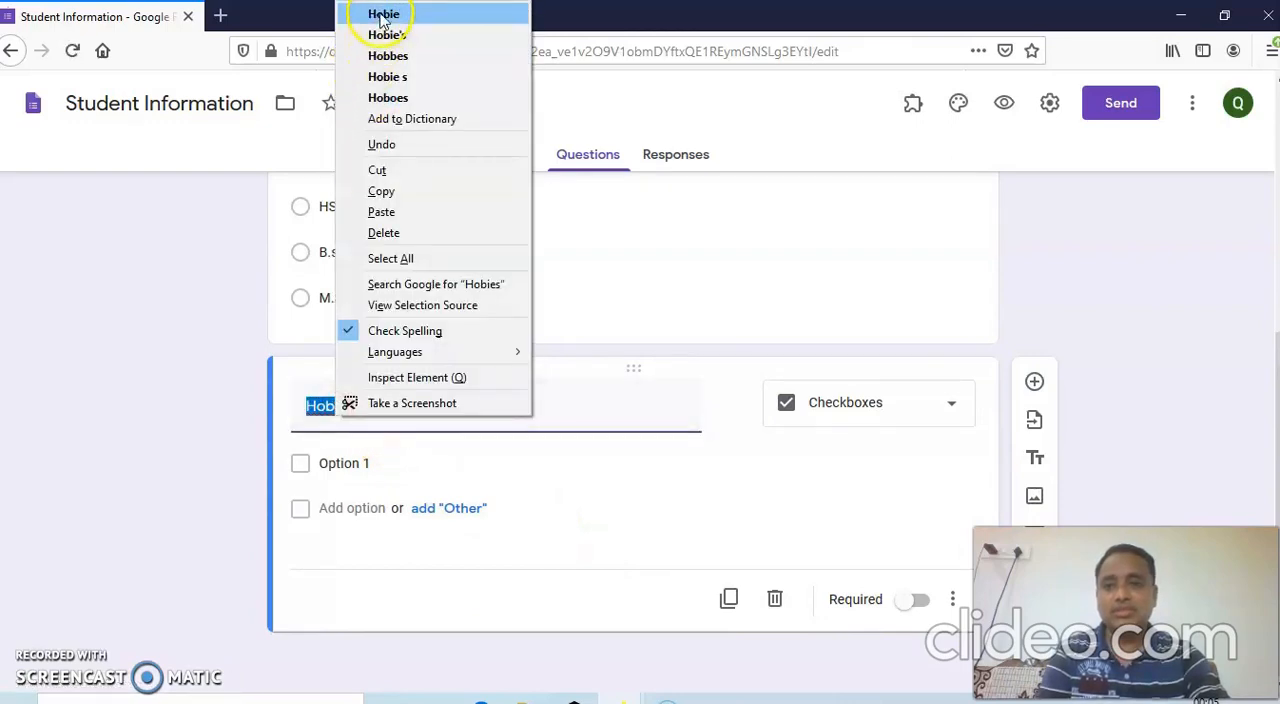
left_click(564, 417)
Enter "Cricket", "Hoceky" and "Football" as the checkbox options of the "Hobies" question.
left_click(330, 464)
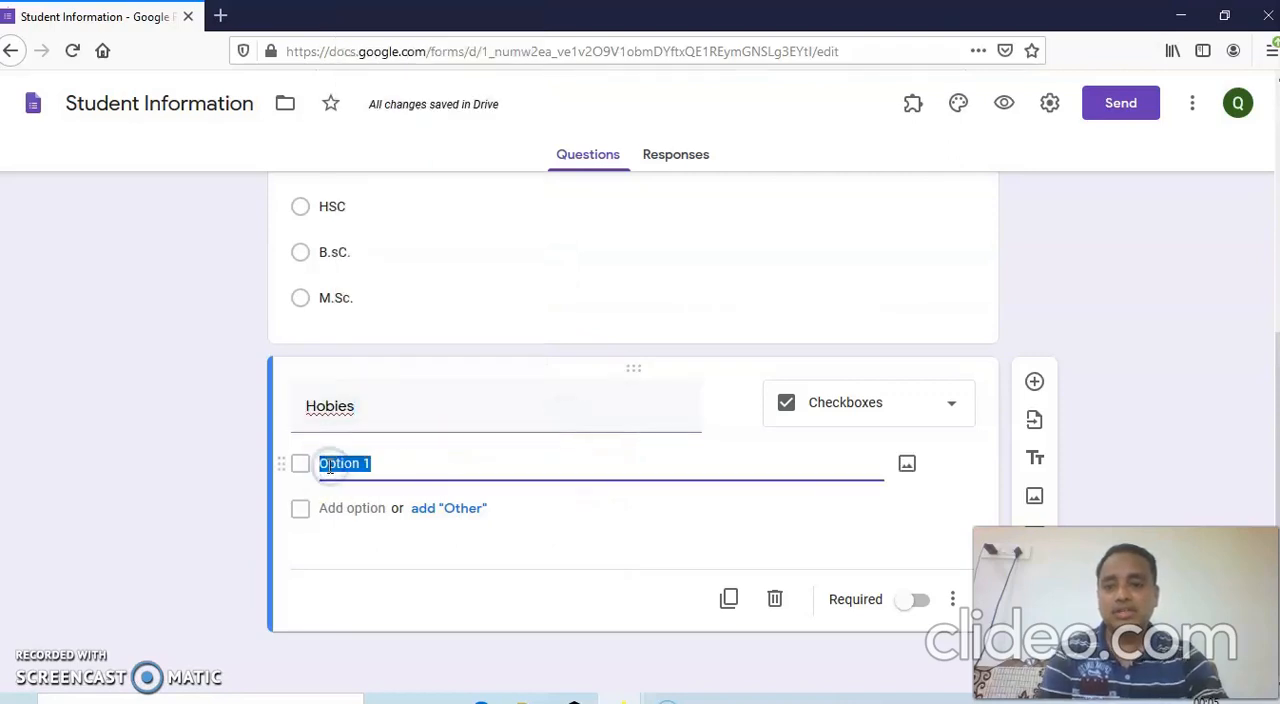
type("Cricket")
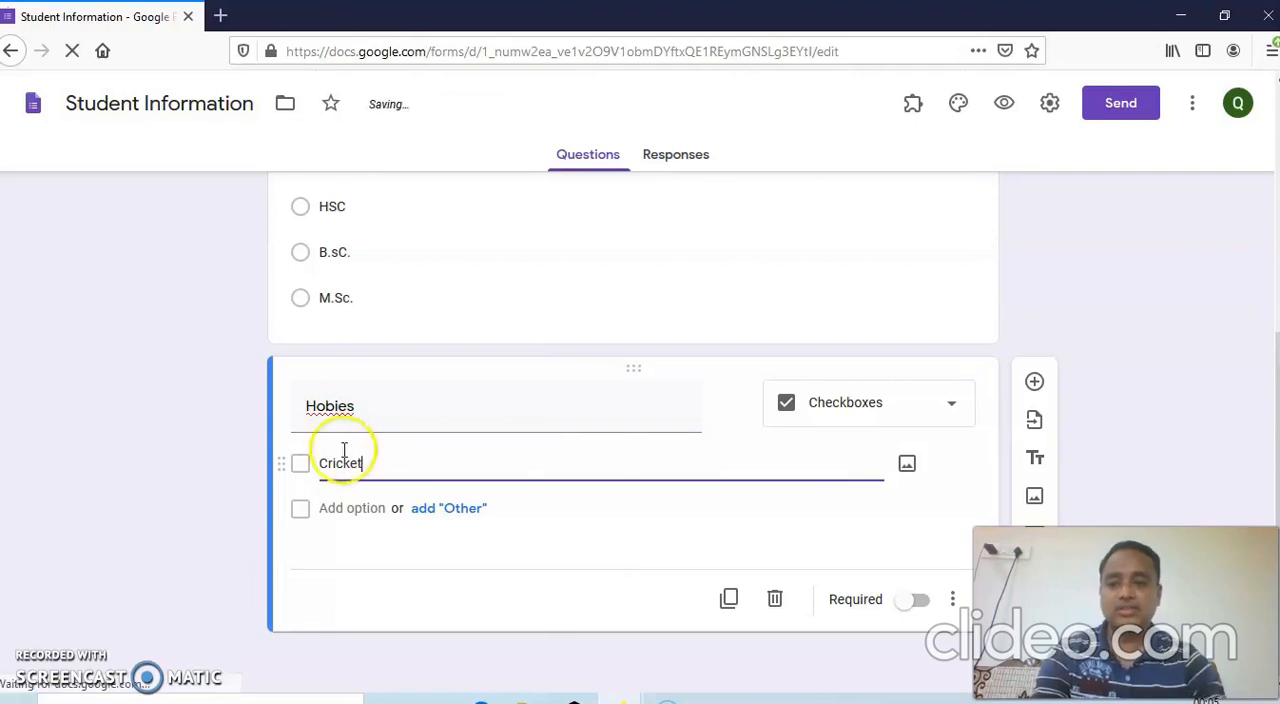
left_click(331, 507)
type("Hock")
key("BackSpace")
type("e")
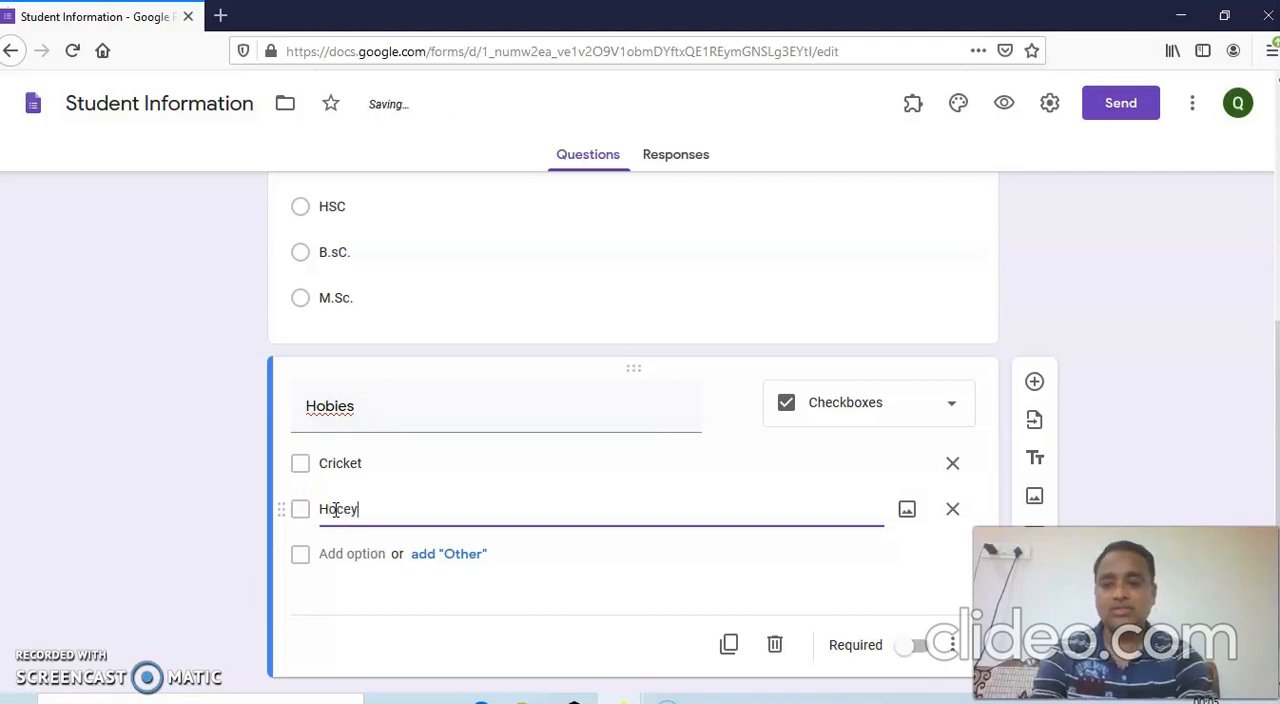
type("k")
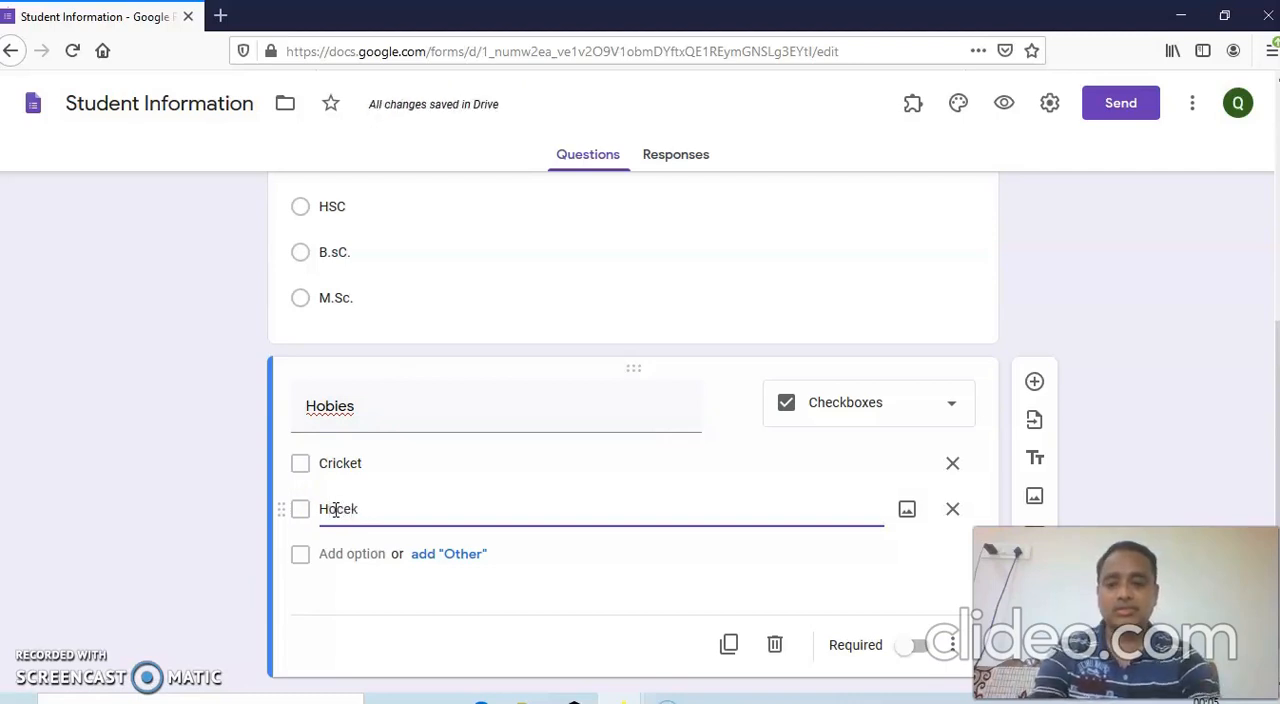
left_click(337, 560)
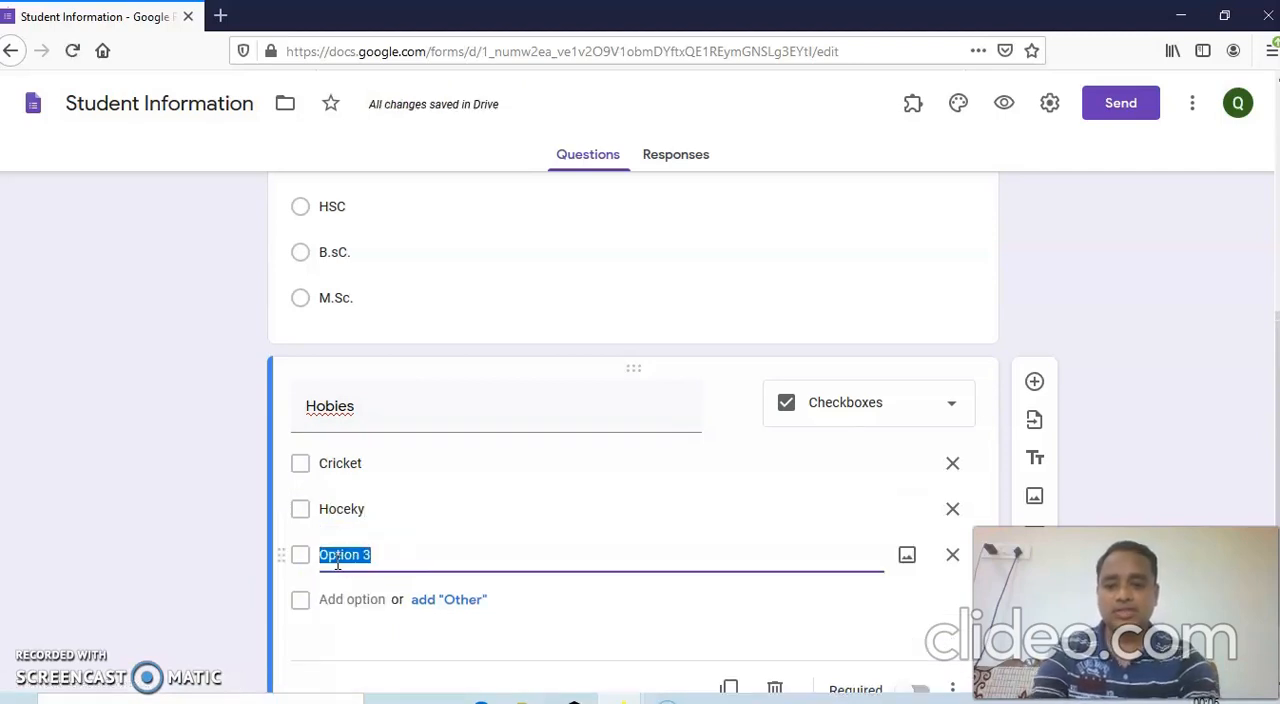
type("Football")
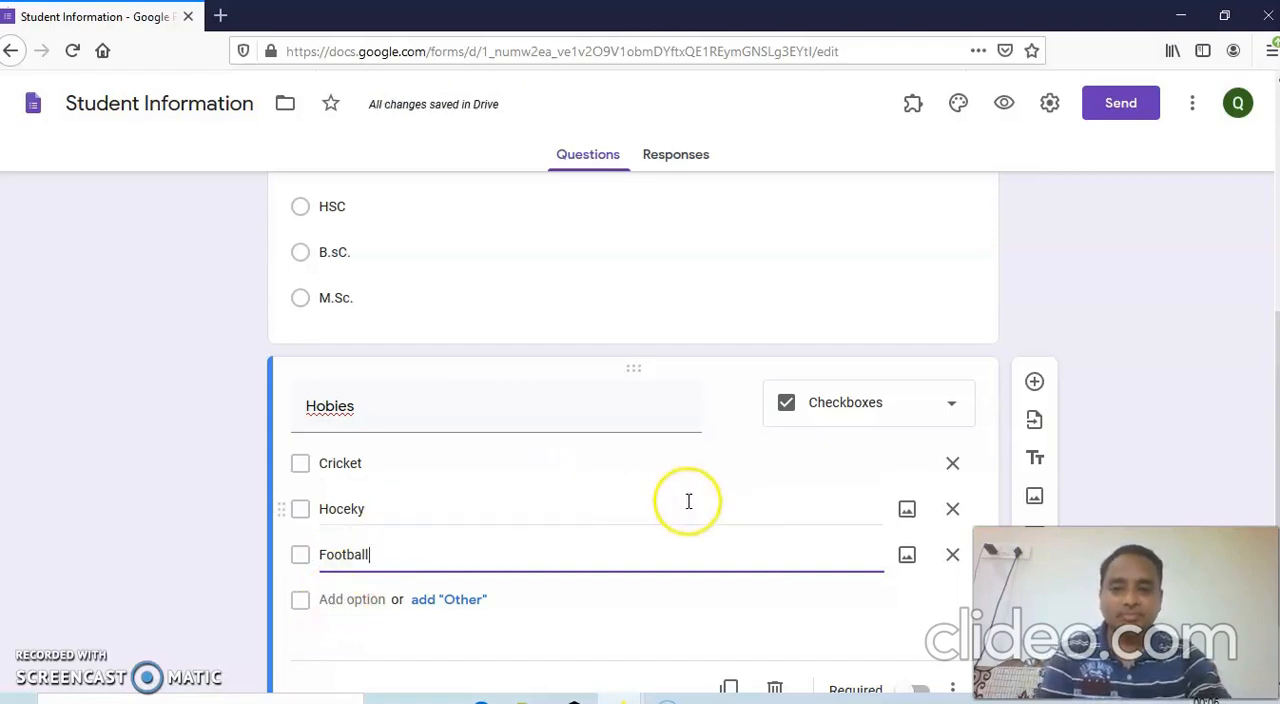
left_click(340, 599)
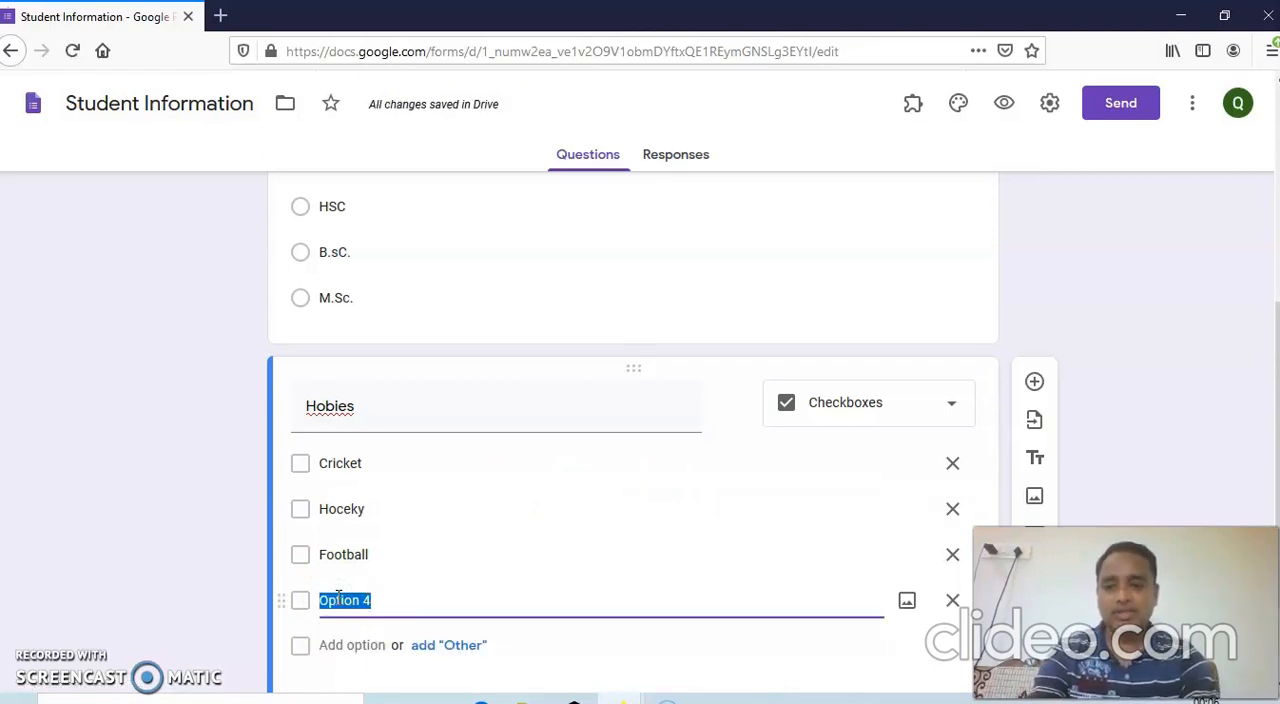
type("Badmin")
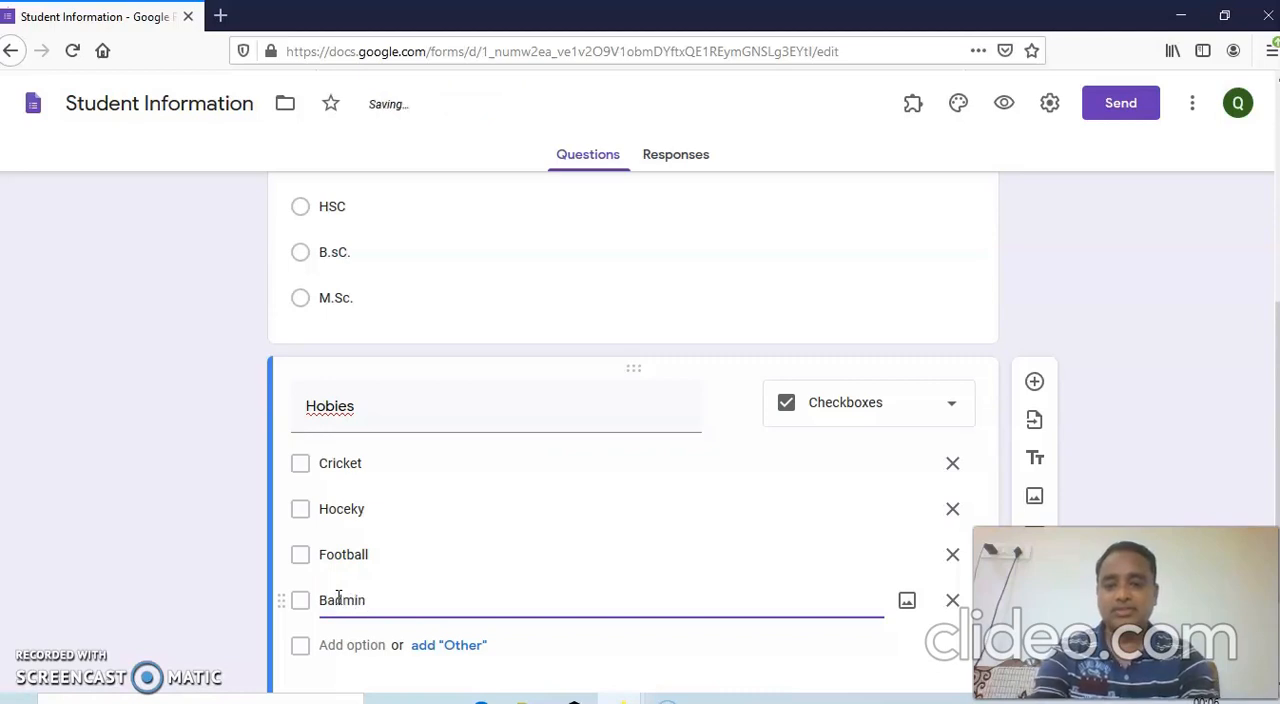
key("BackSpace")
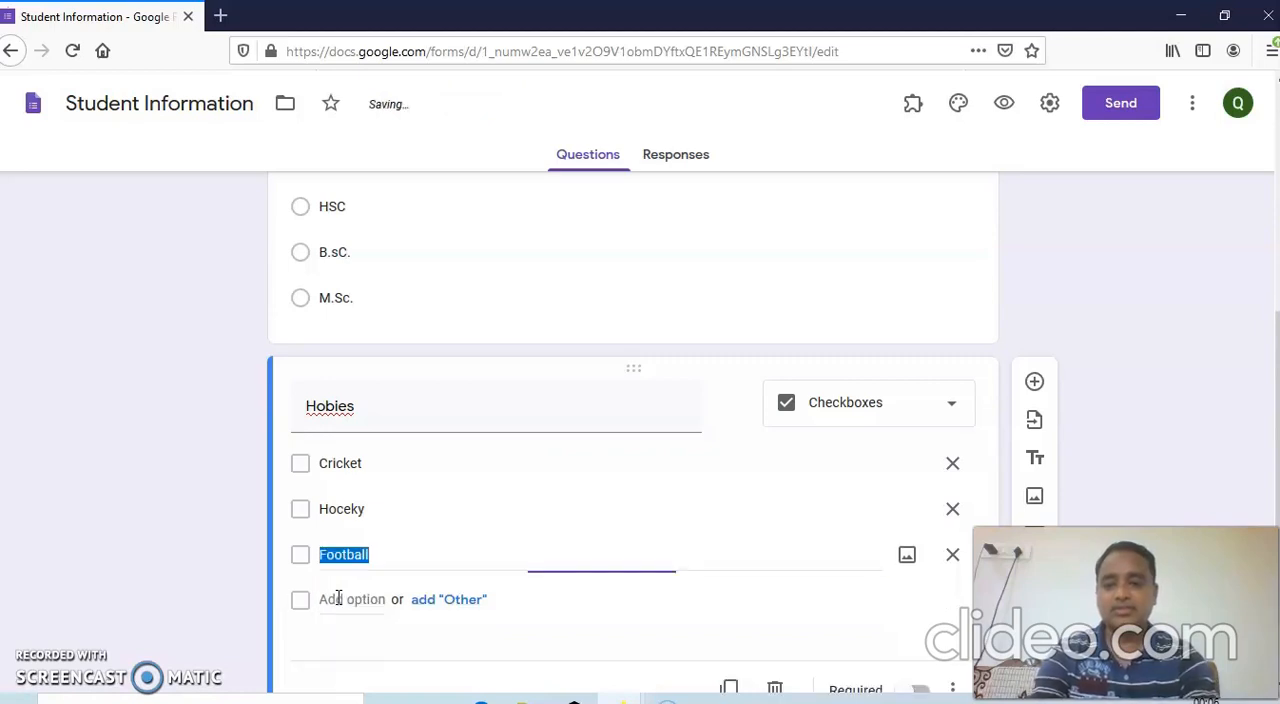
Replace the "Football" option of the "Hobies" question with "Khokho".
type("Khokho")
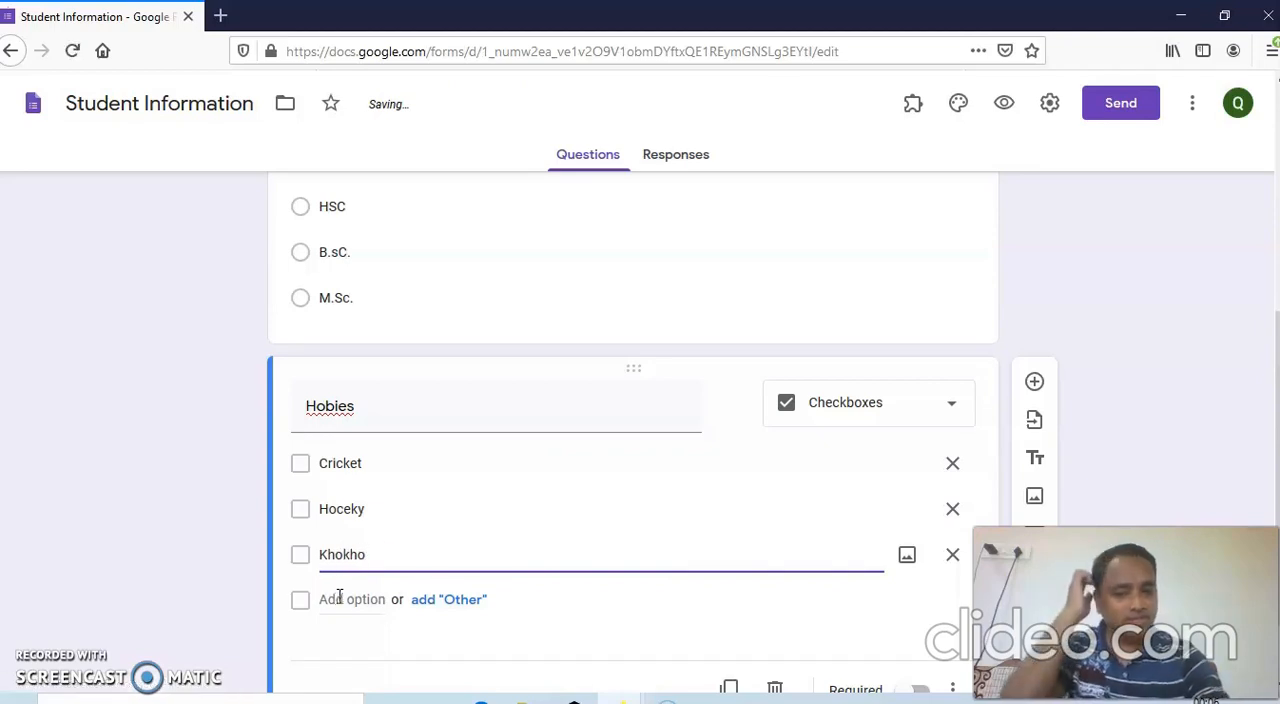
Add a fourth question with the text "Gender" and choose Dropdown as its answer type.
scroll(617, 450, "down", 2)
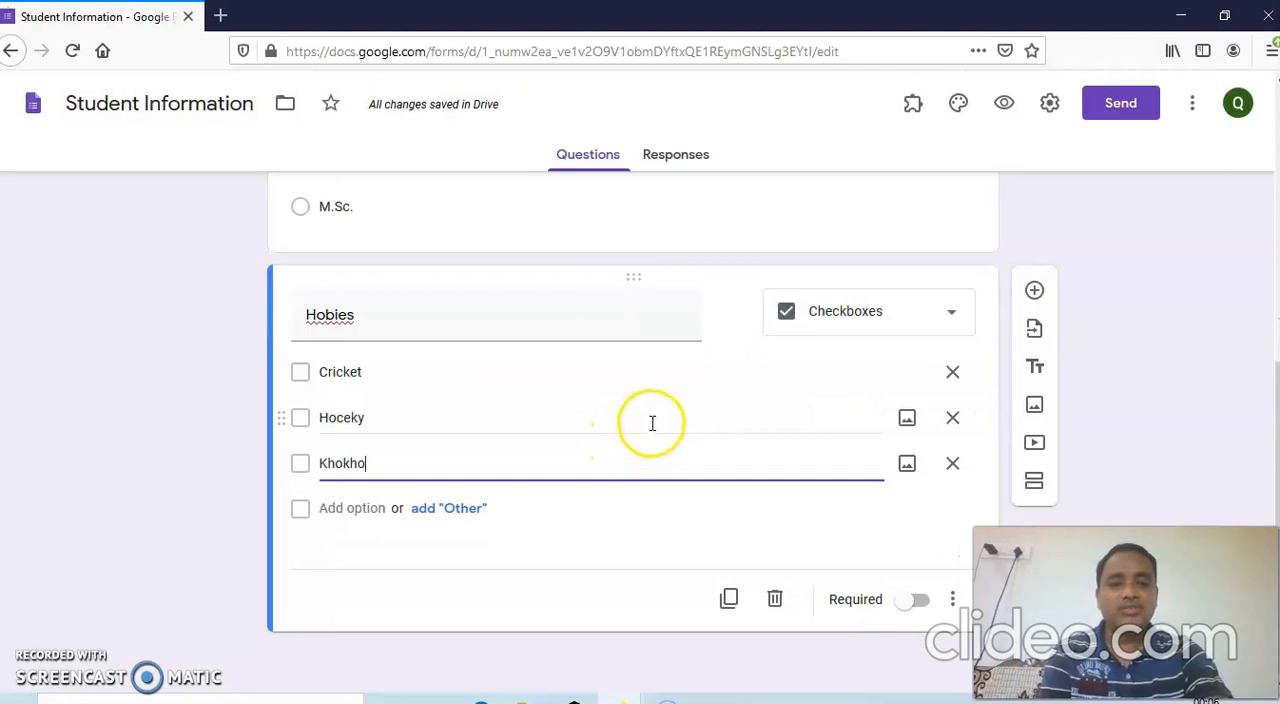
left_click(1035, 296)
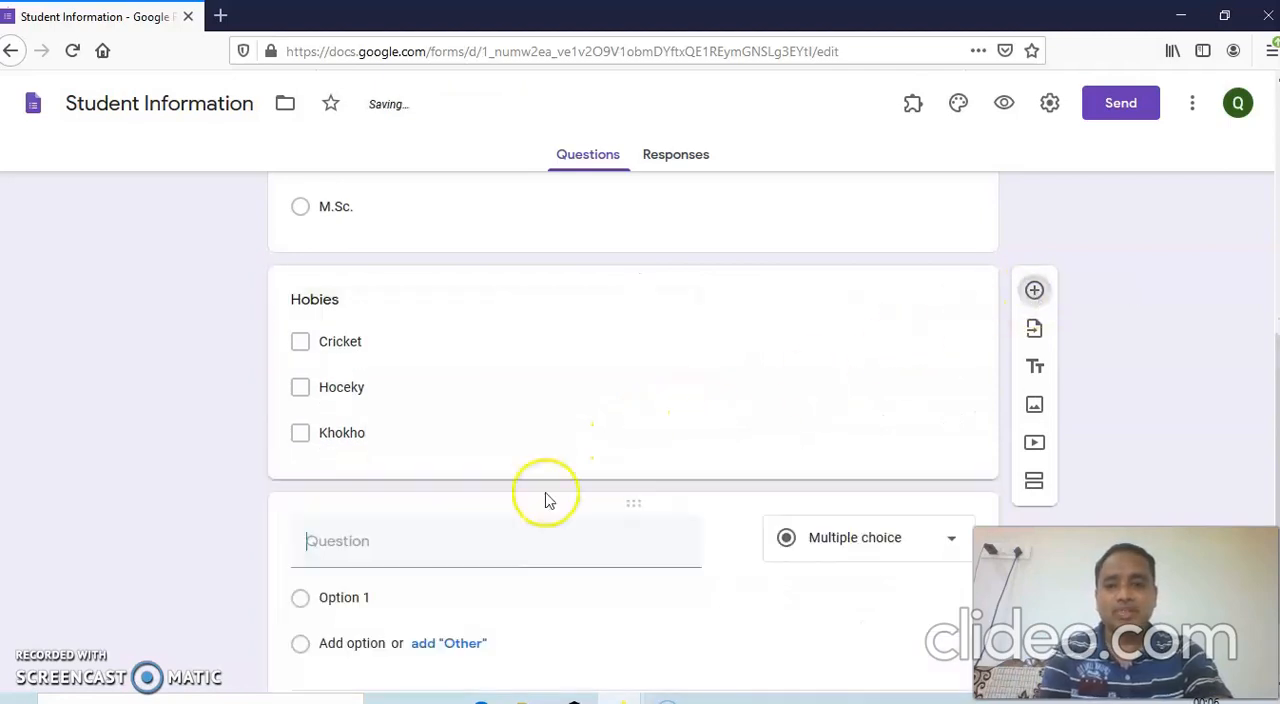
type("Gender")
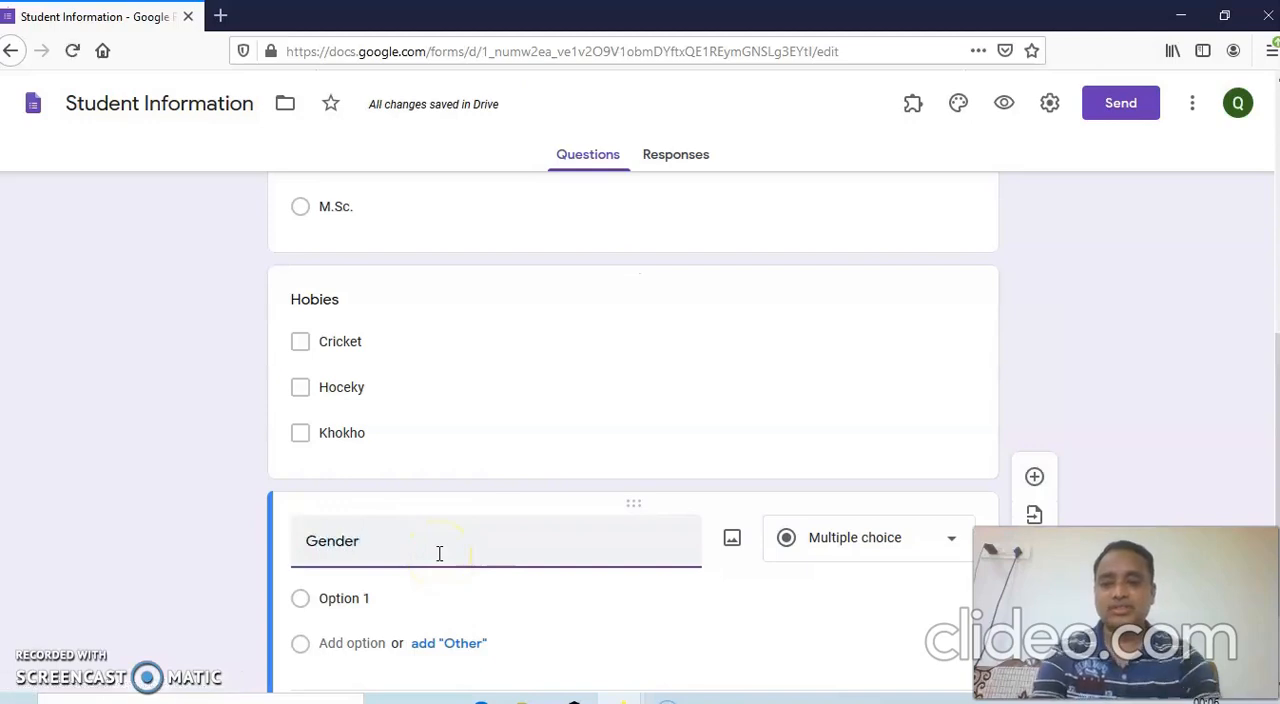
left_click(477, 542)
left_click(955, 543)
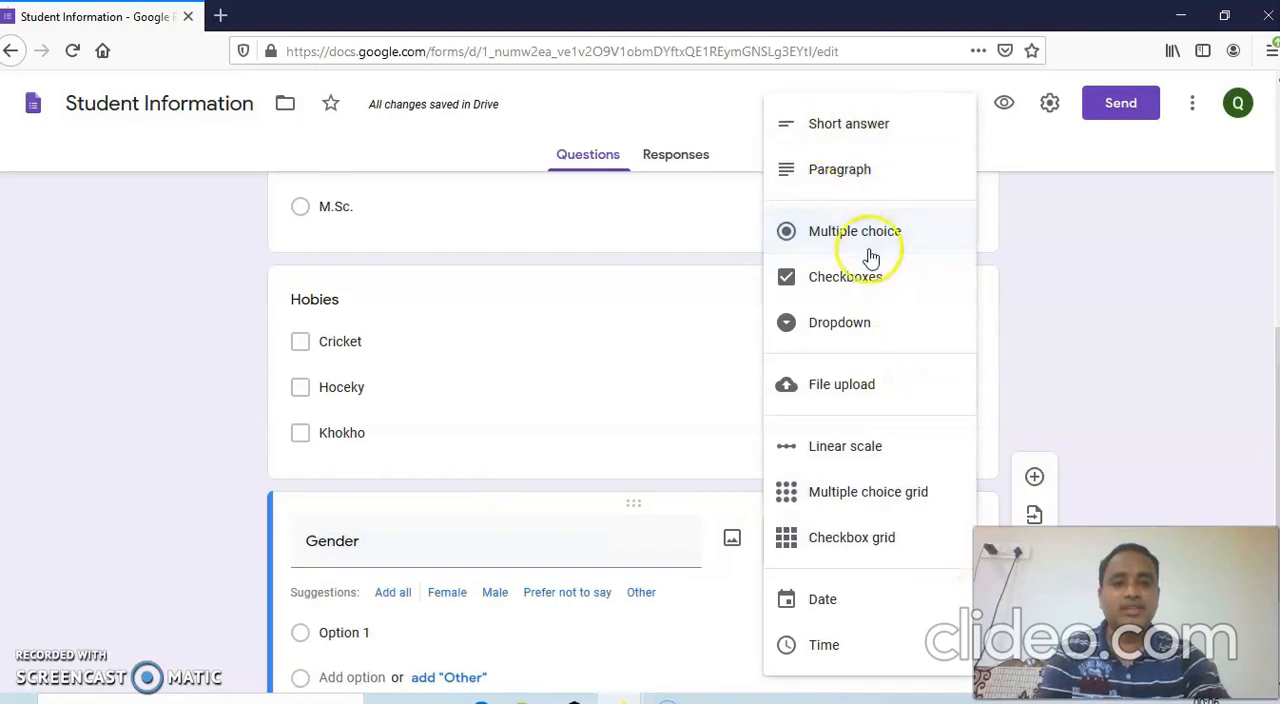
left_click(845, 330)
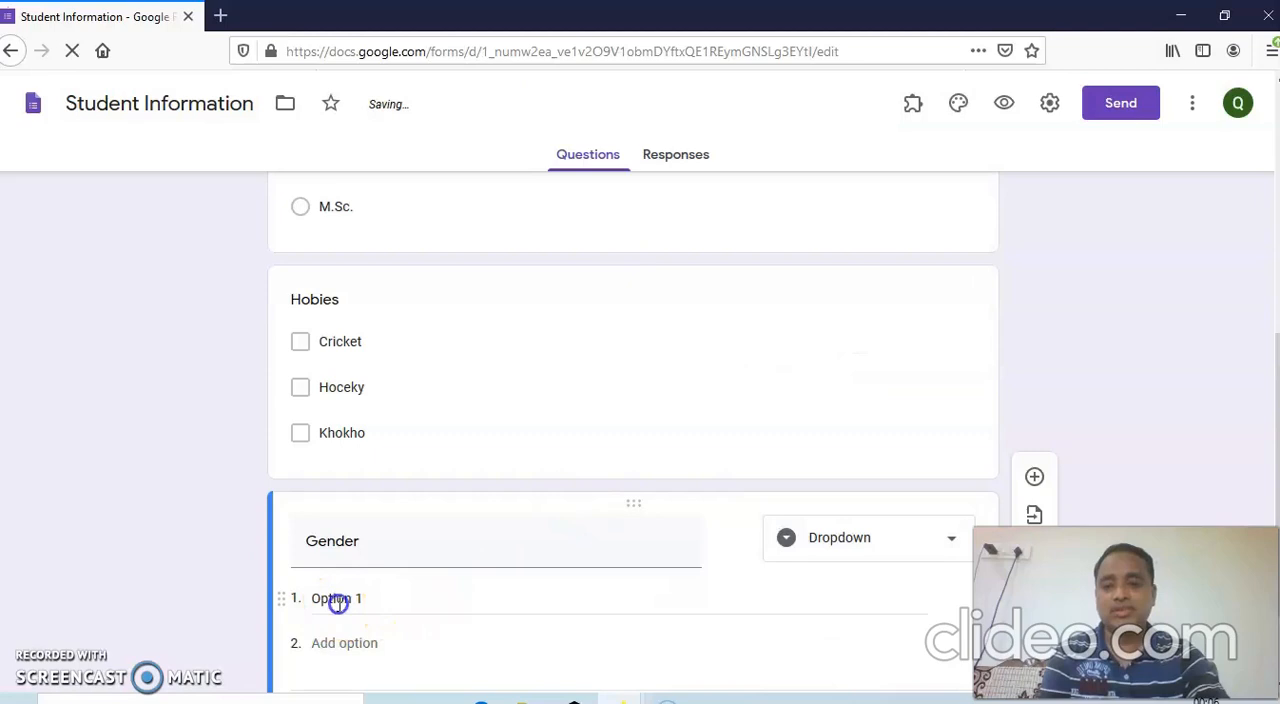
Give the "Gender" question the options "Male", "Female" and "Prefer not to say".
left_click(338, 600)
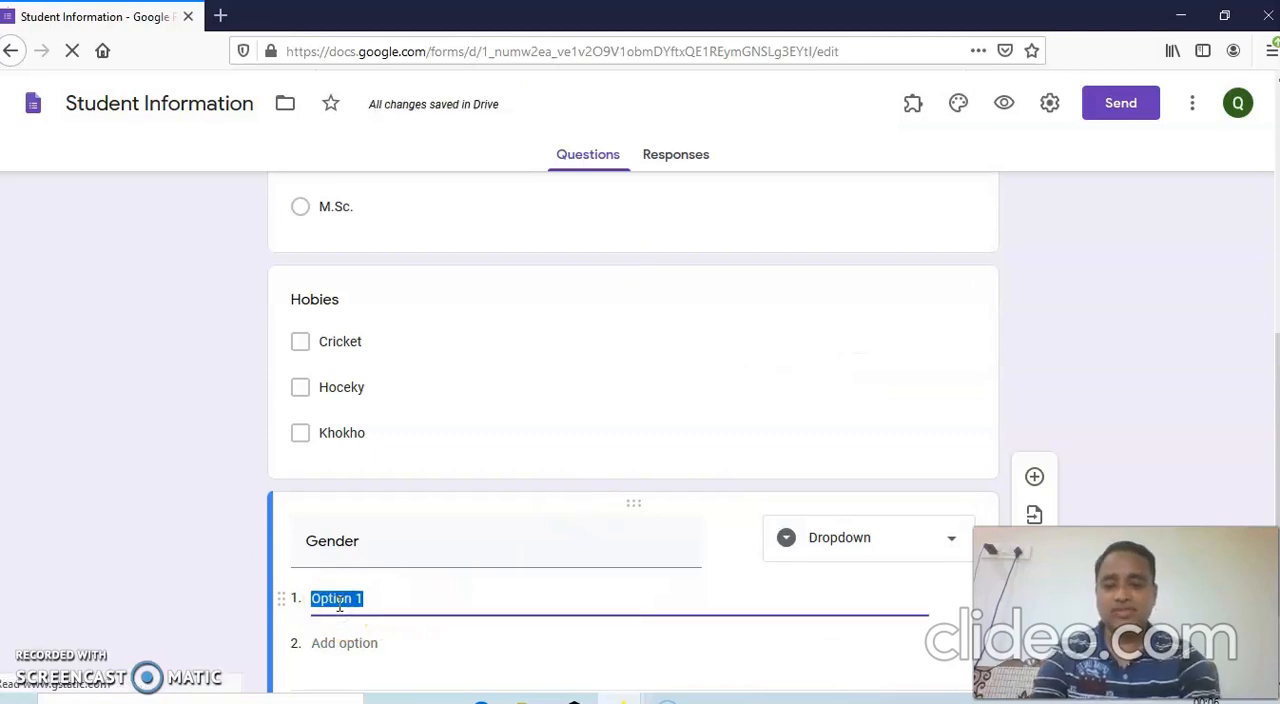
type("Male")
scroll(345, 605, "down", 2)
left_click(321, 556)
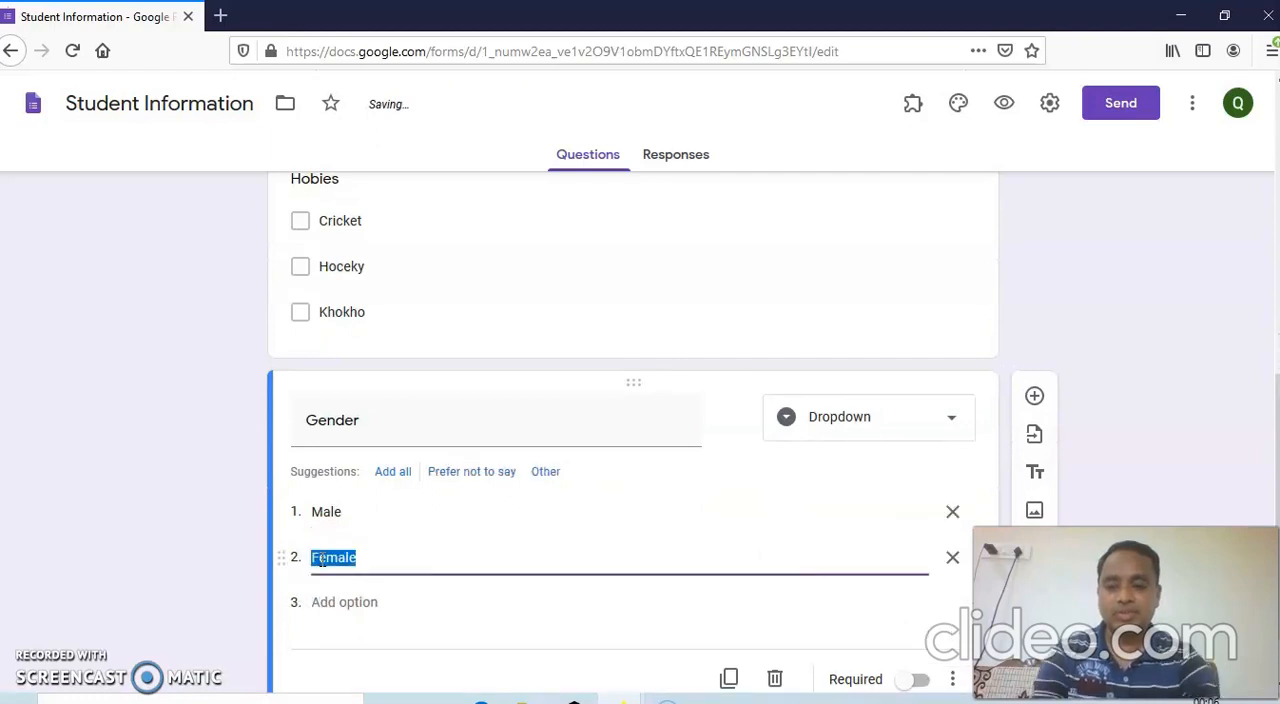
left_click(314, 604)
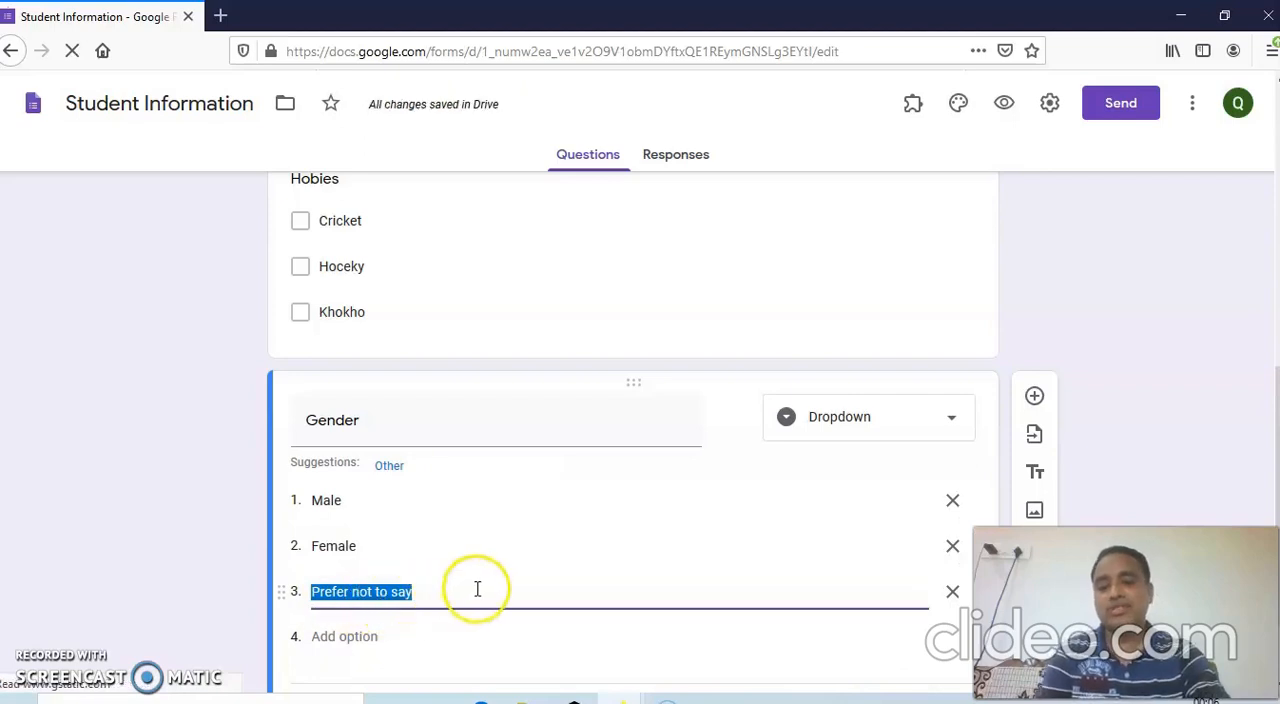
Look back over the form's questions and open the preview of the finished form.
scroll(495, 570, "down", 2)
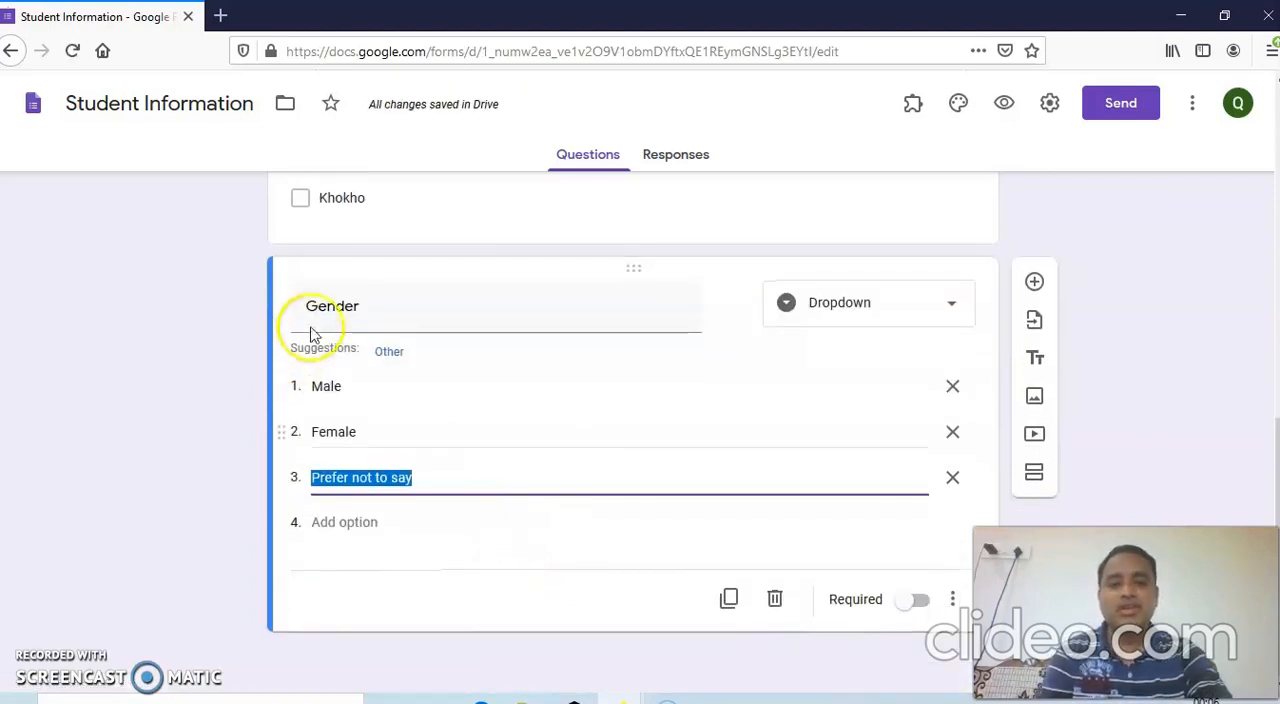
scroll(554, 443, "up", 5)
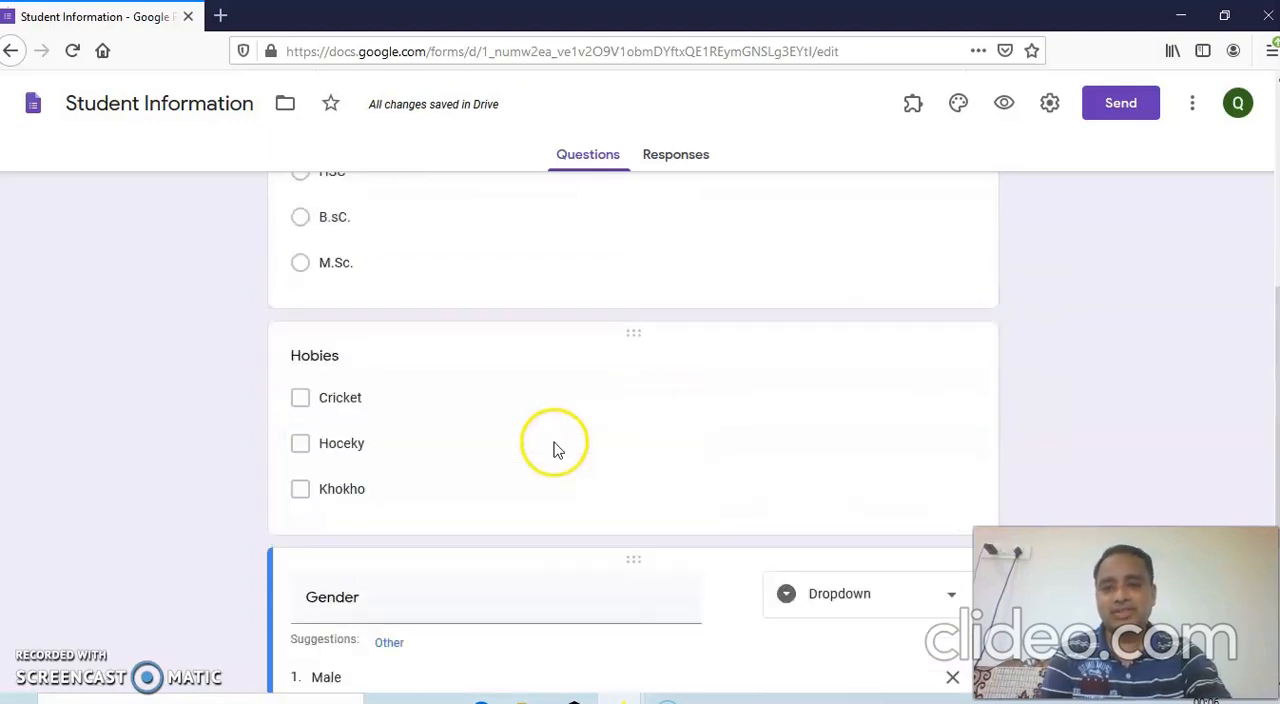
scroll(557, 449, "up", 6)
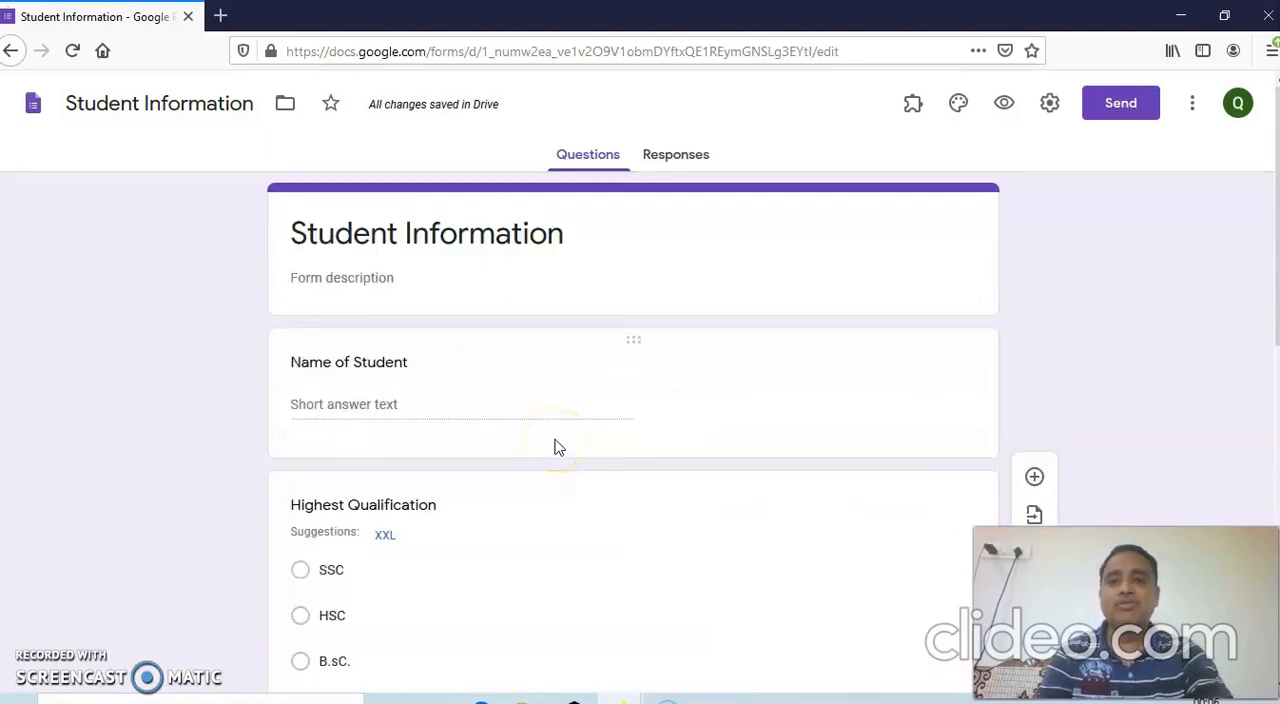
left_click(1006, 105)
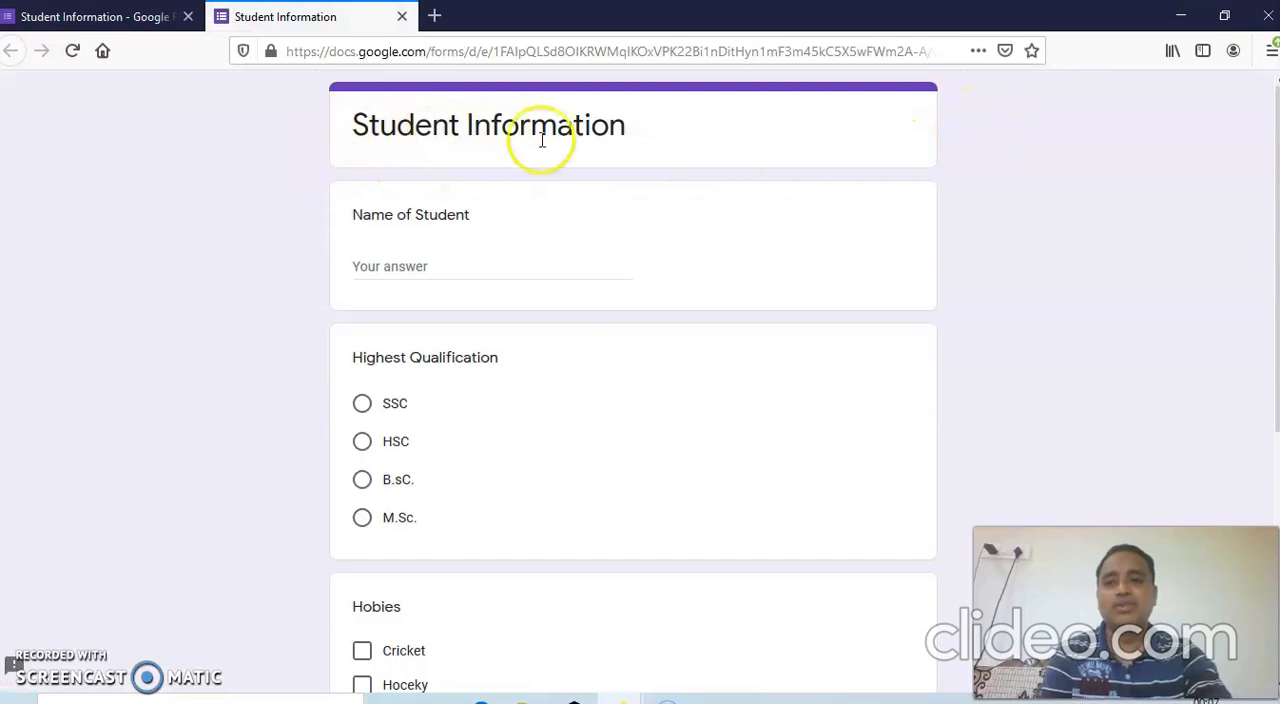
Look over the previewed form, fill in the student's name and choose M.Sc. as the highest qualification.
scroll(394, 257, "down", 2)
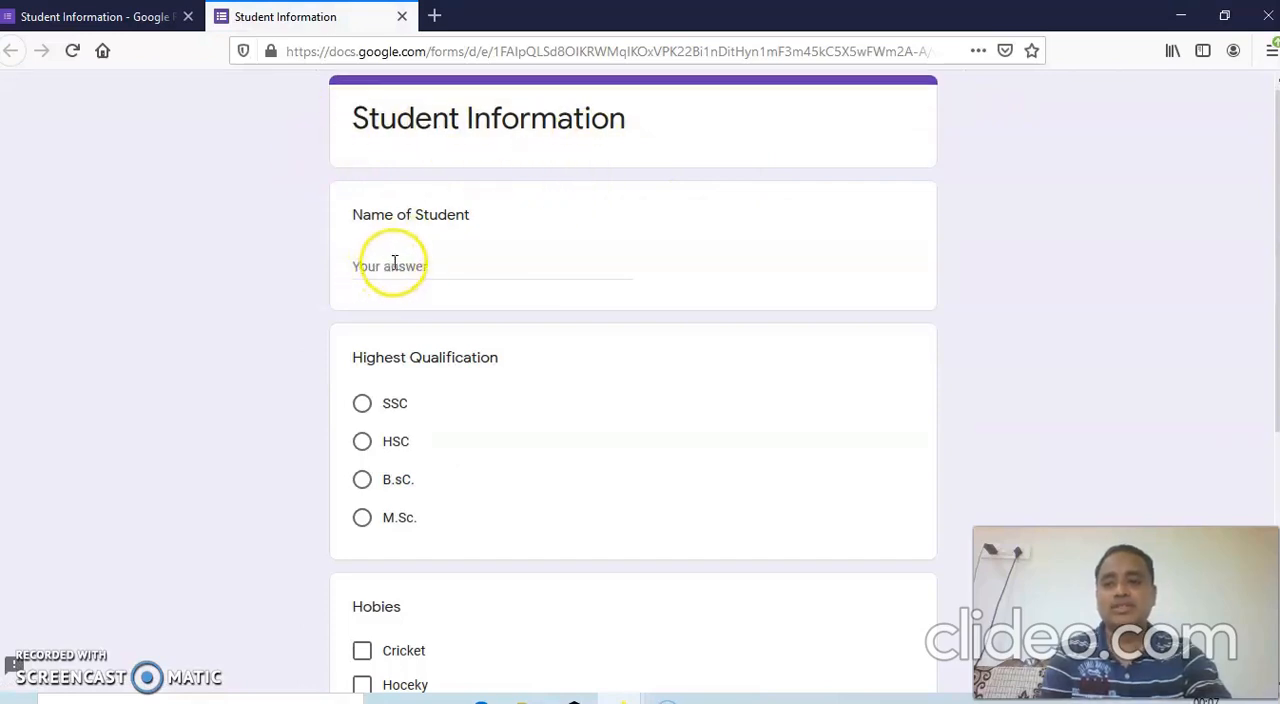
scroll(480, 294, "down", 4)
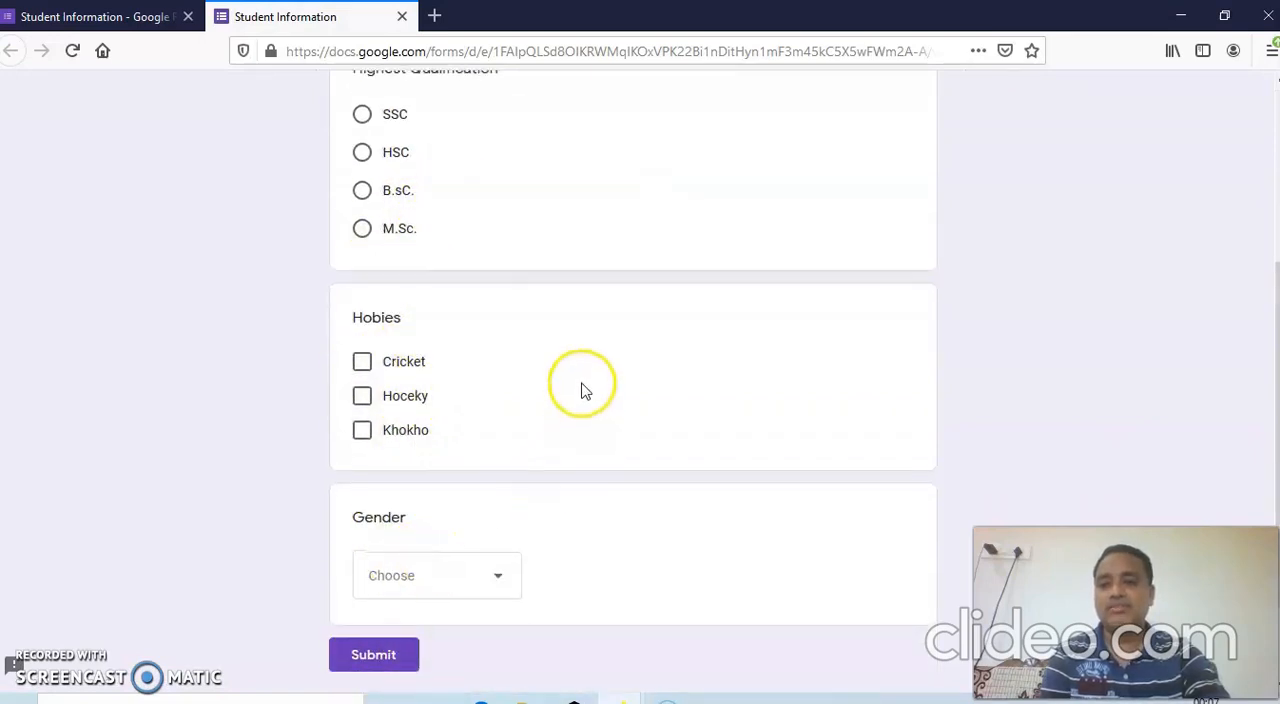
scroll(575, 380, "up", 6)
left_click(411, 268)
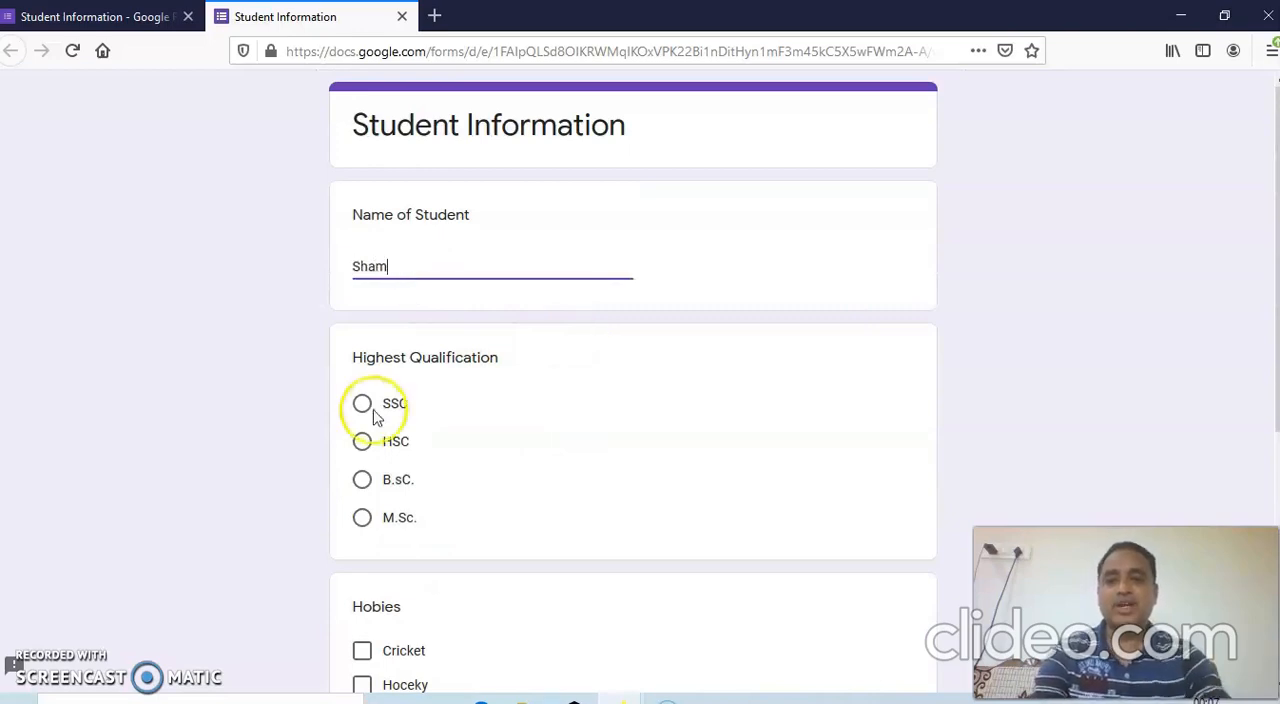
left_click(362, 524)
Select Cricket and Khokho as hobbies and Male as gender, and submit the response.
scroll(488, 495, "down", 2)
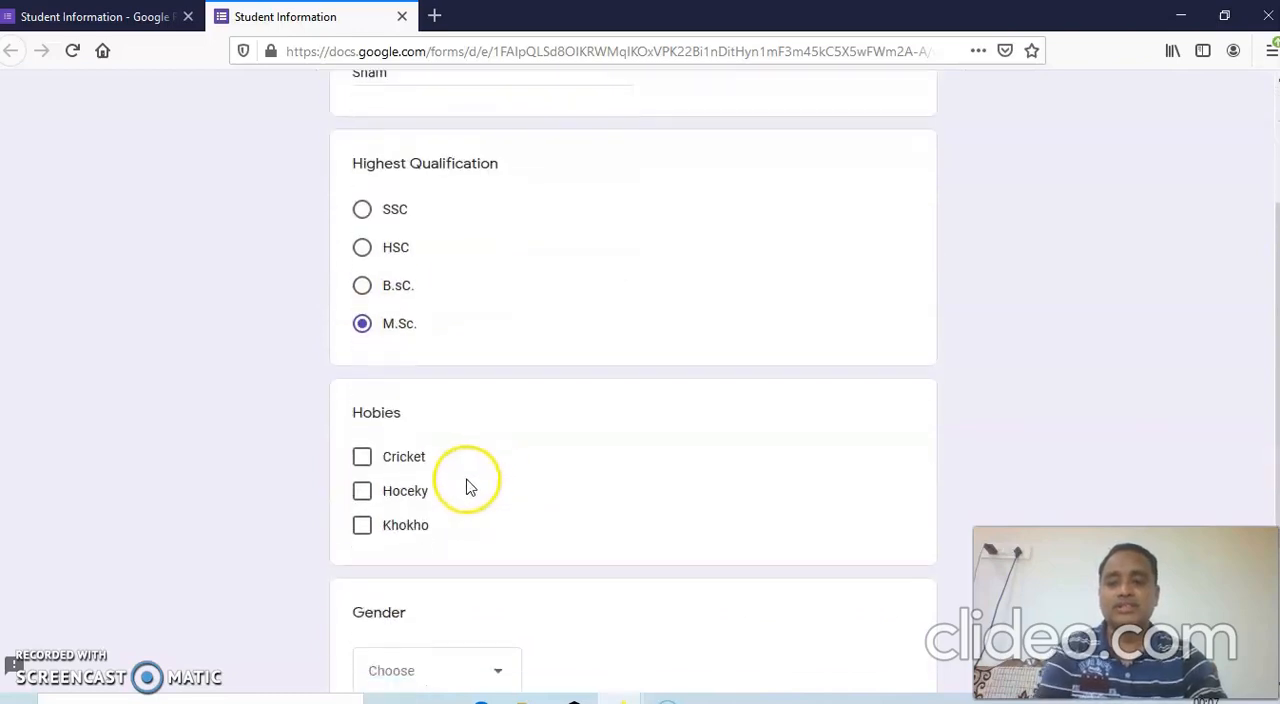
left_click(360, 458)
left_click(361, 527)
scroll(486, 520, "down", 2)
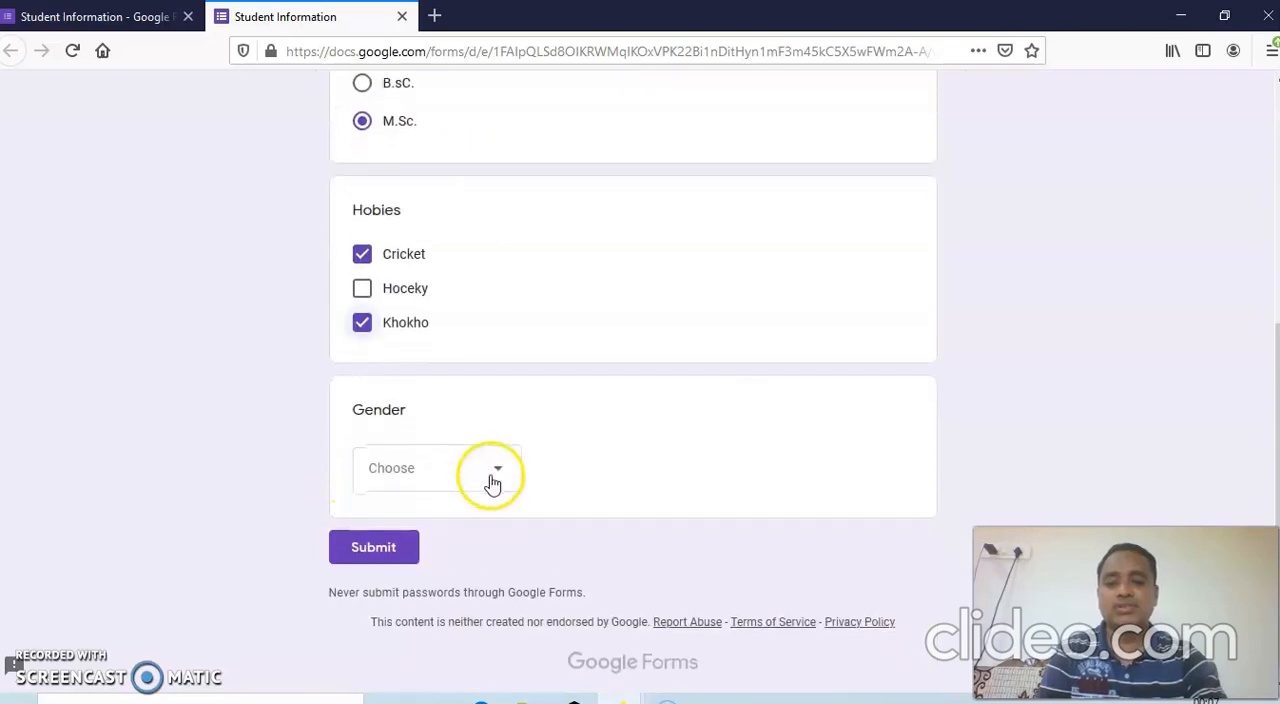
left_click(495, 466)
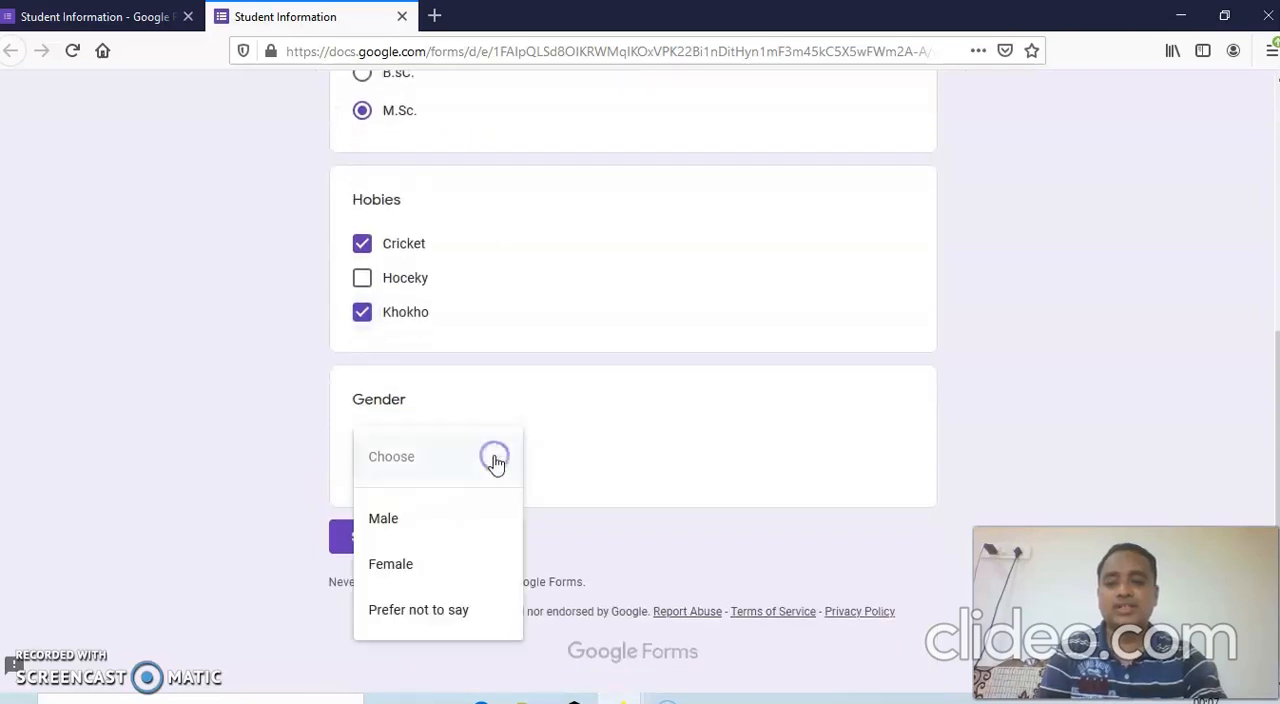
left_click(416, 520)
left_click(392, 543)
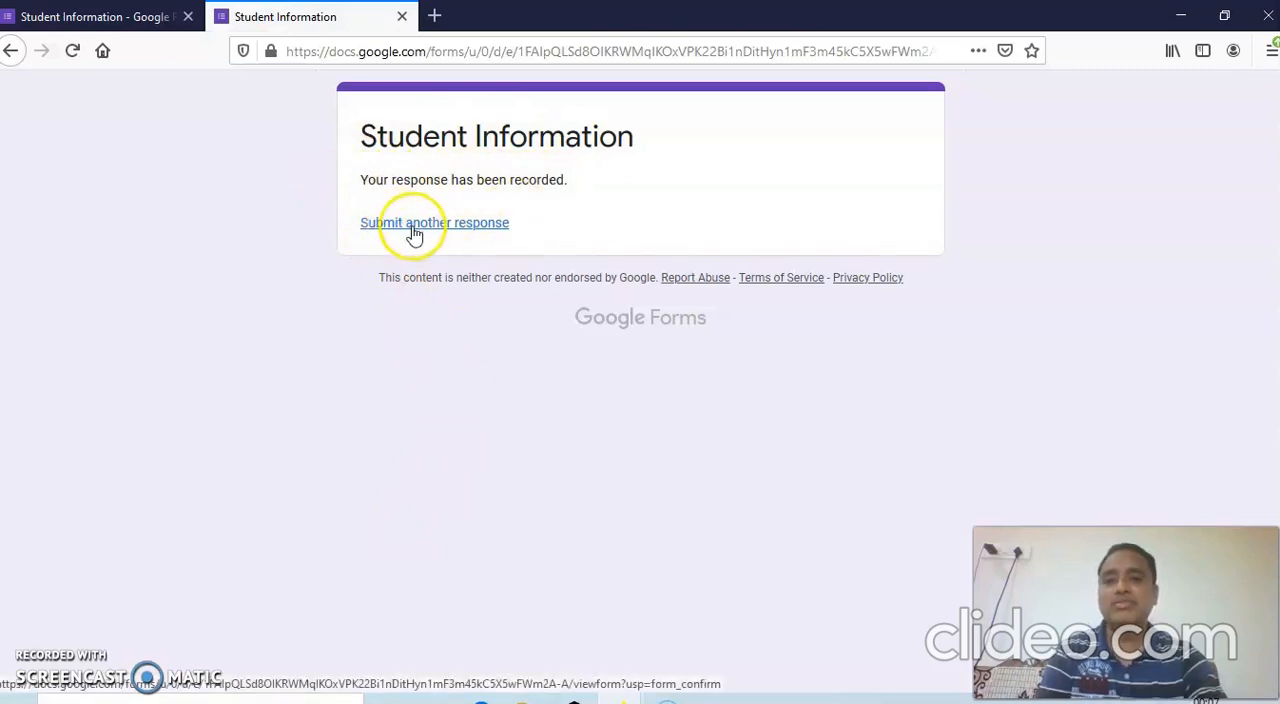
Return to the form editor and correct the third "Highest Qualification" option to "B.Sc.".
left_click(115, 18)
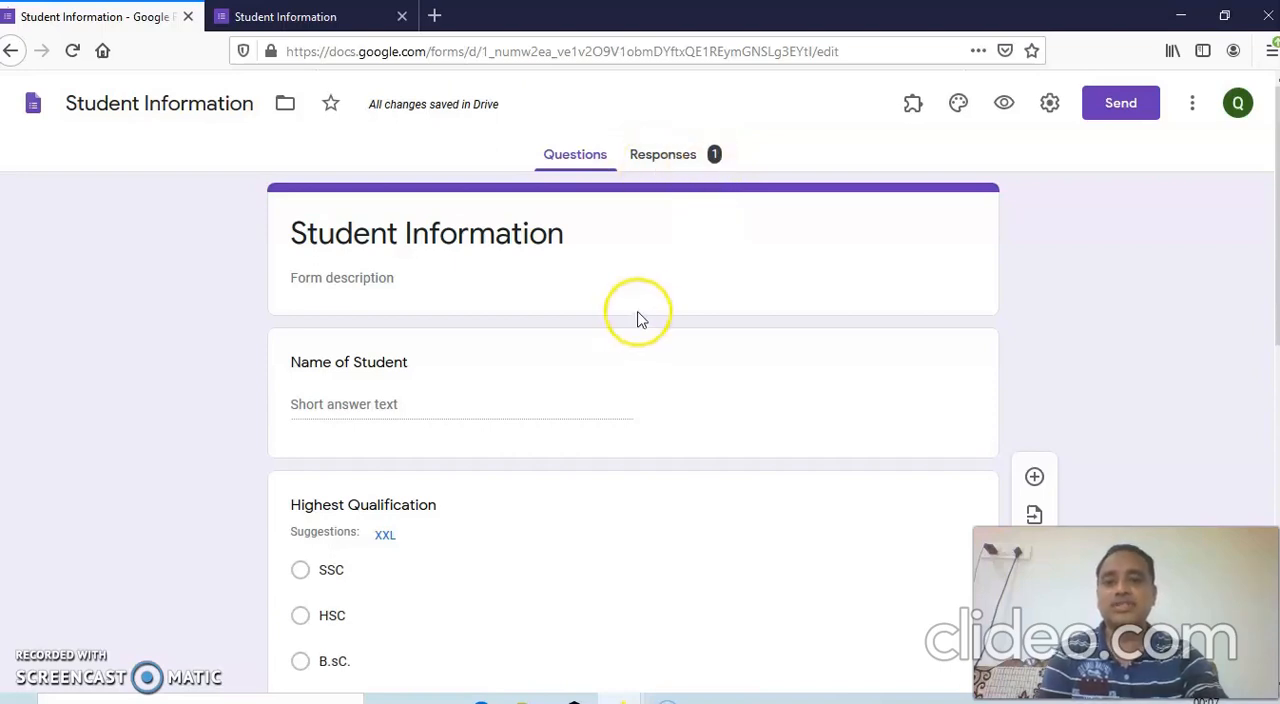
scroll(646, 305, "down", 3)
scroll(669, 350, "down", 2)
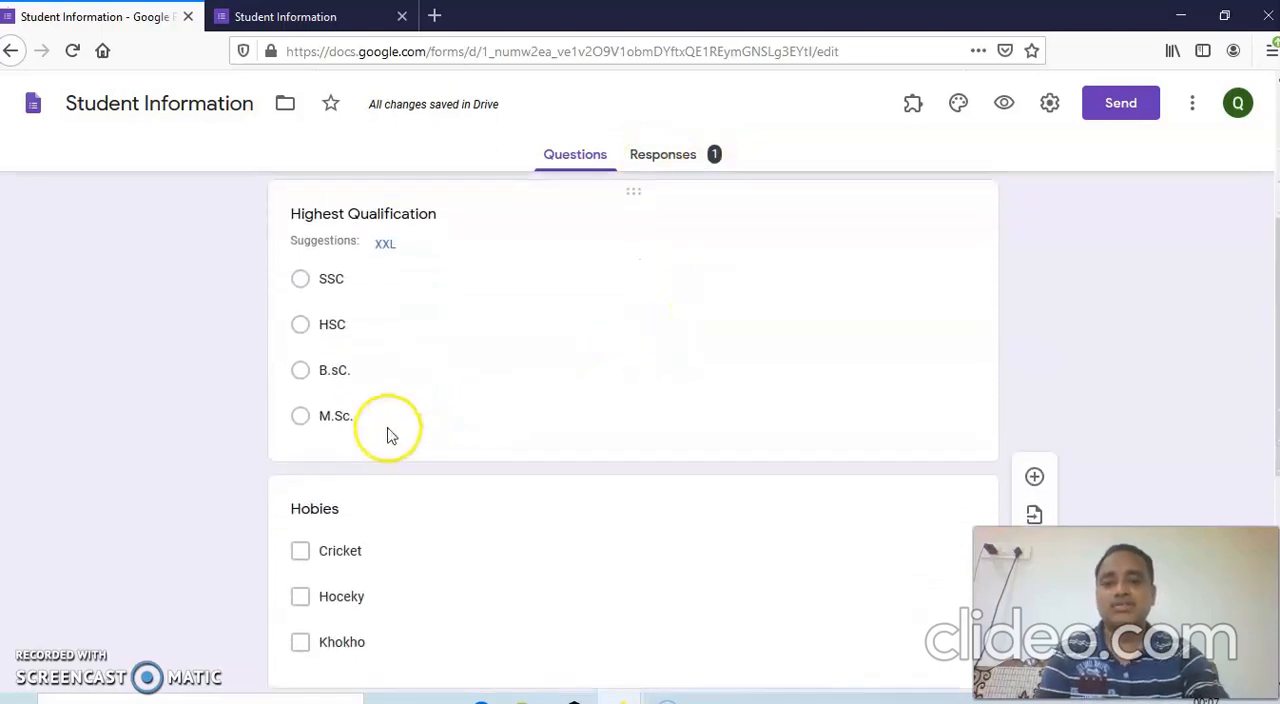
left_click(361, 383)
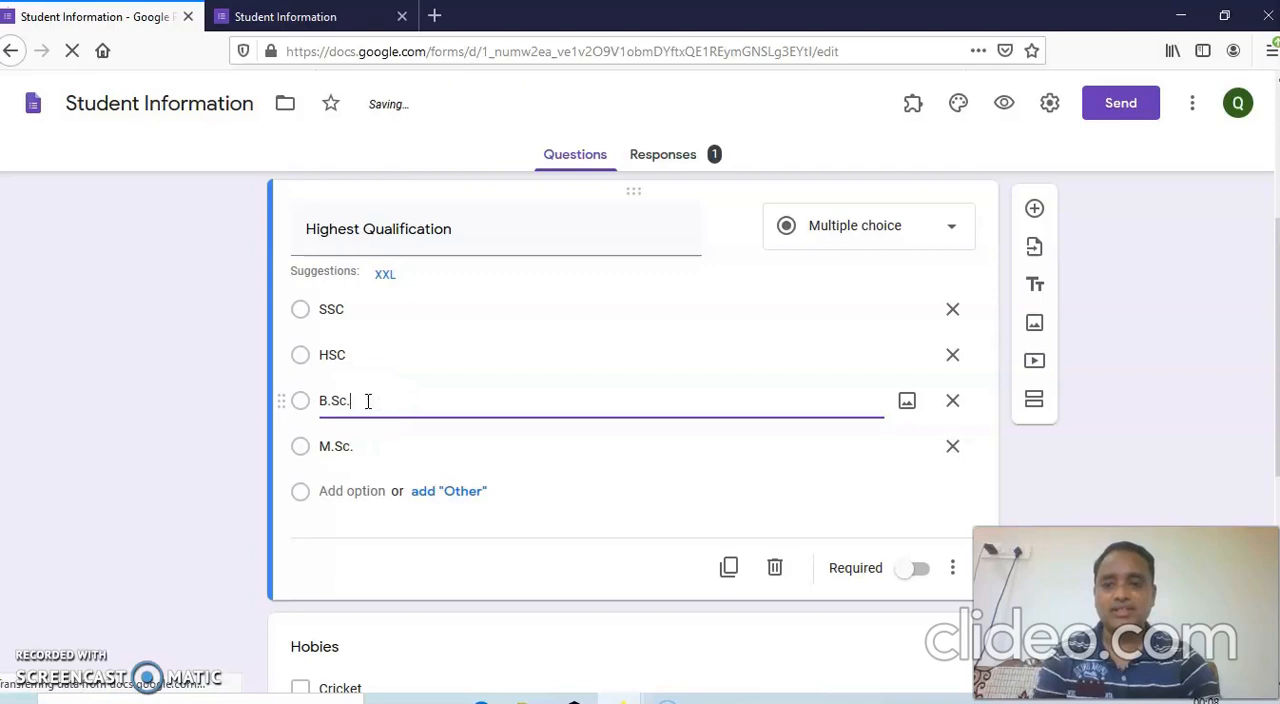
left_click(1134, 364)
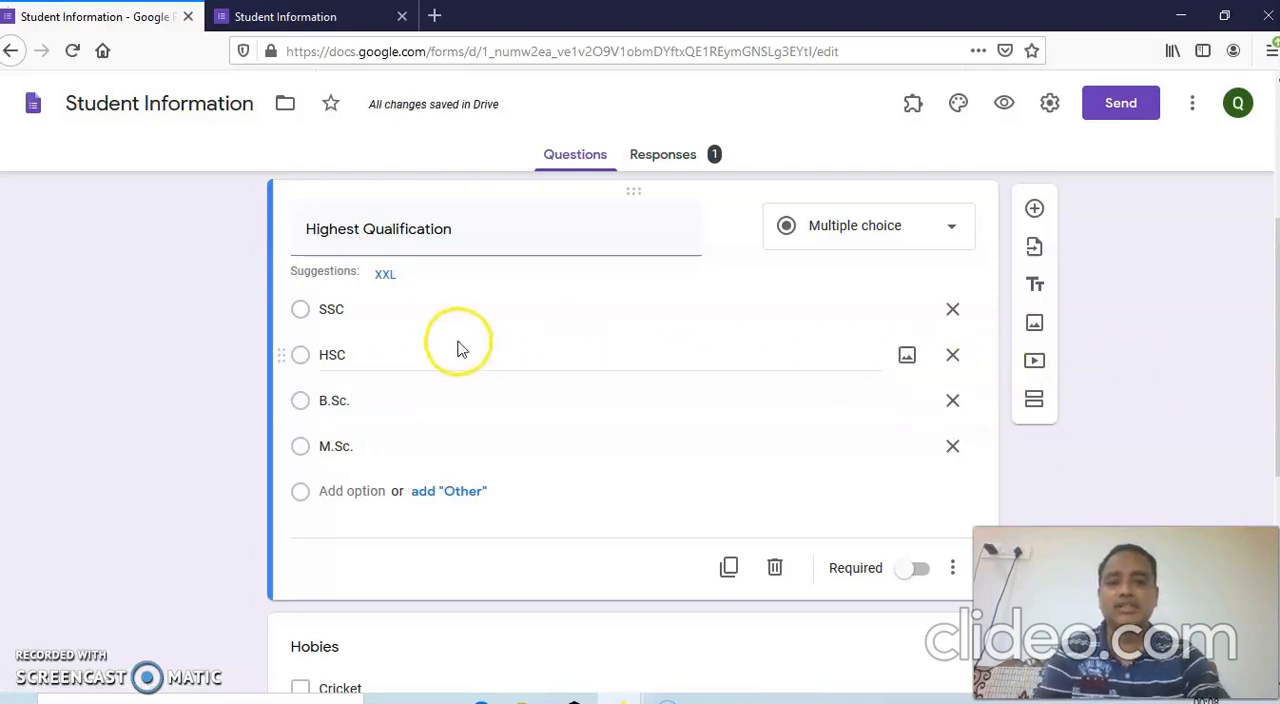
left_click(1034, 256)
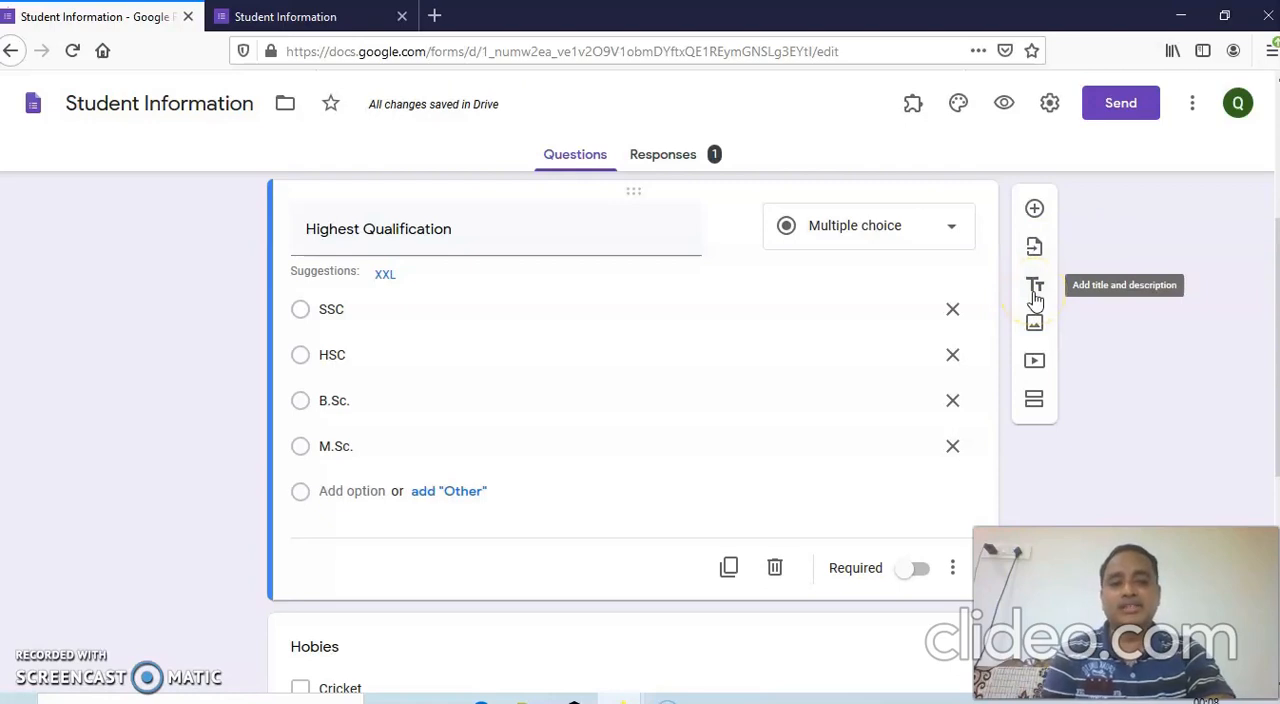
left_click(1035, 291)
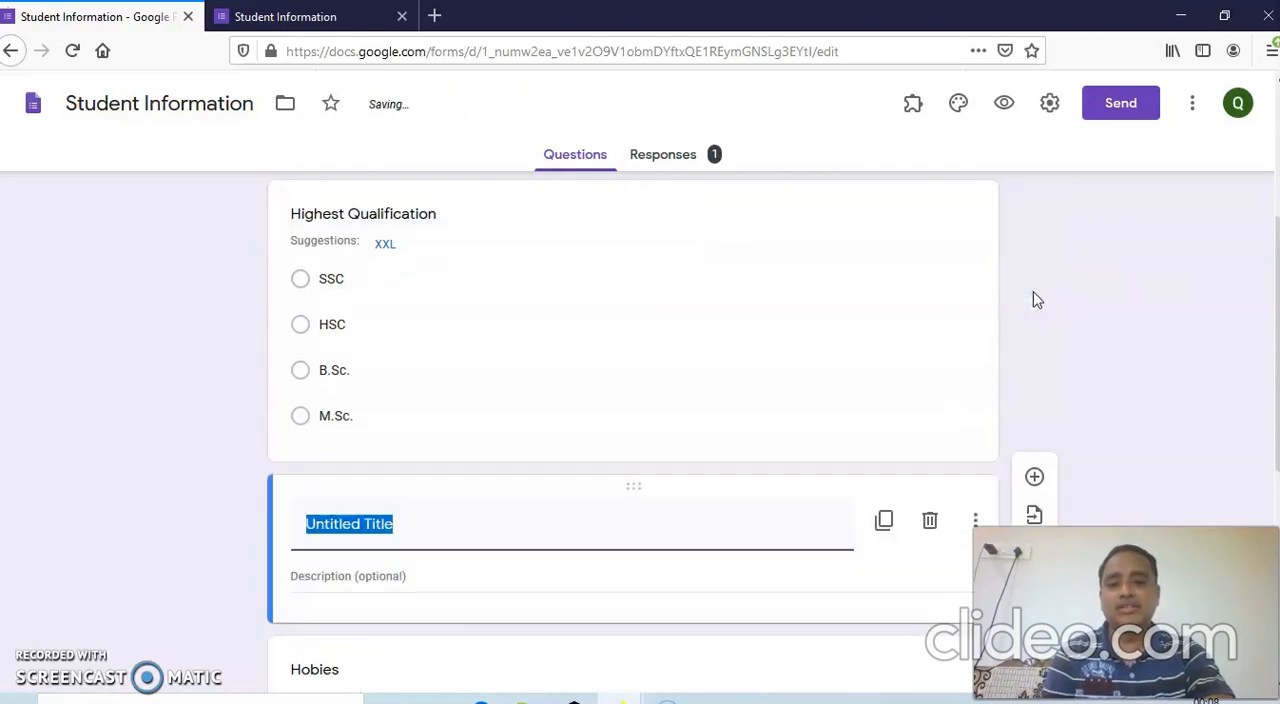
scroll(1131, 362, "down", 4)
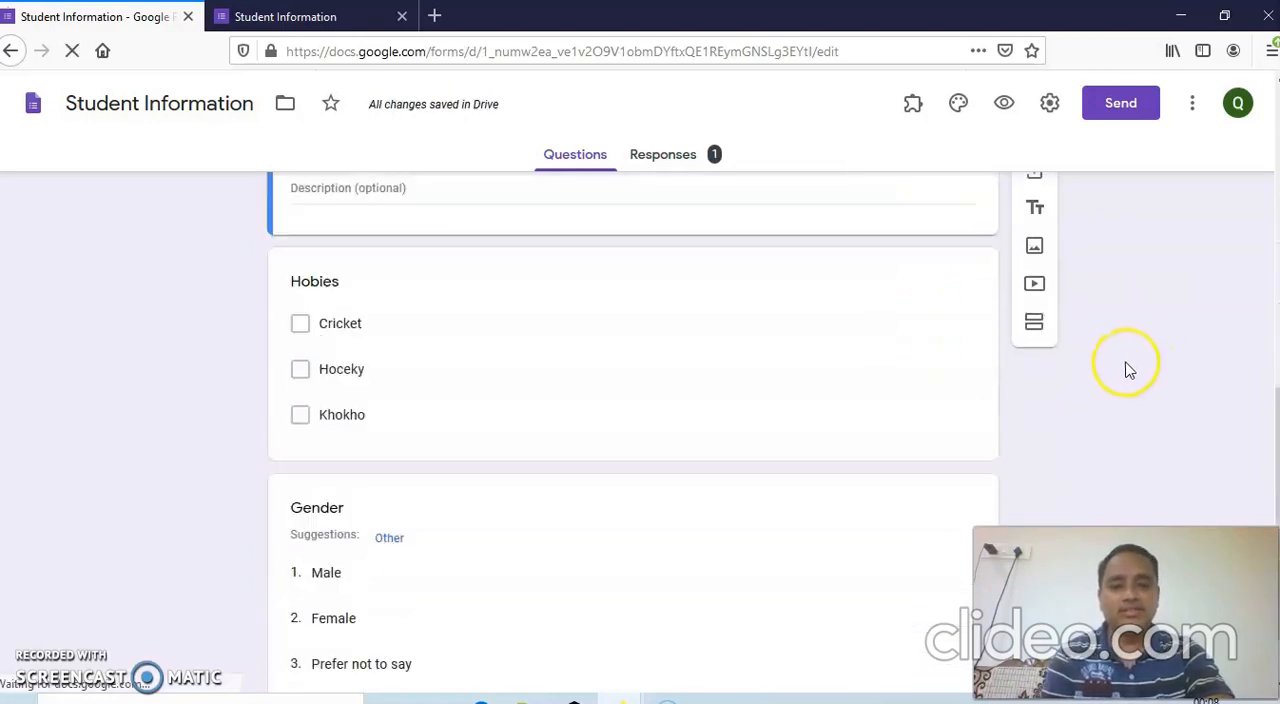
scroll(1083, 360, "up", 2)
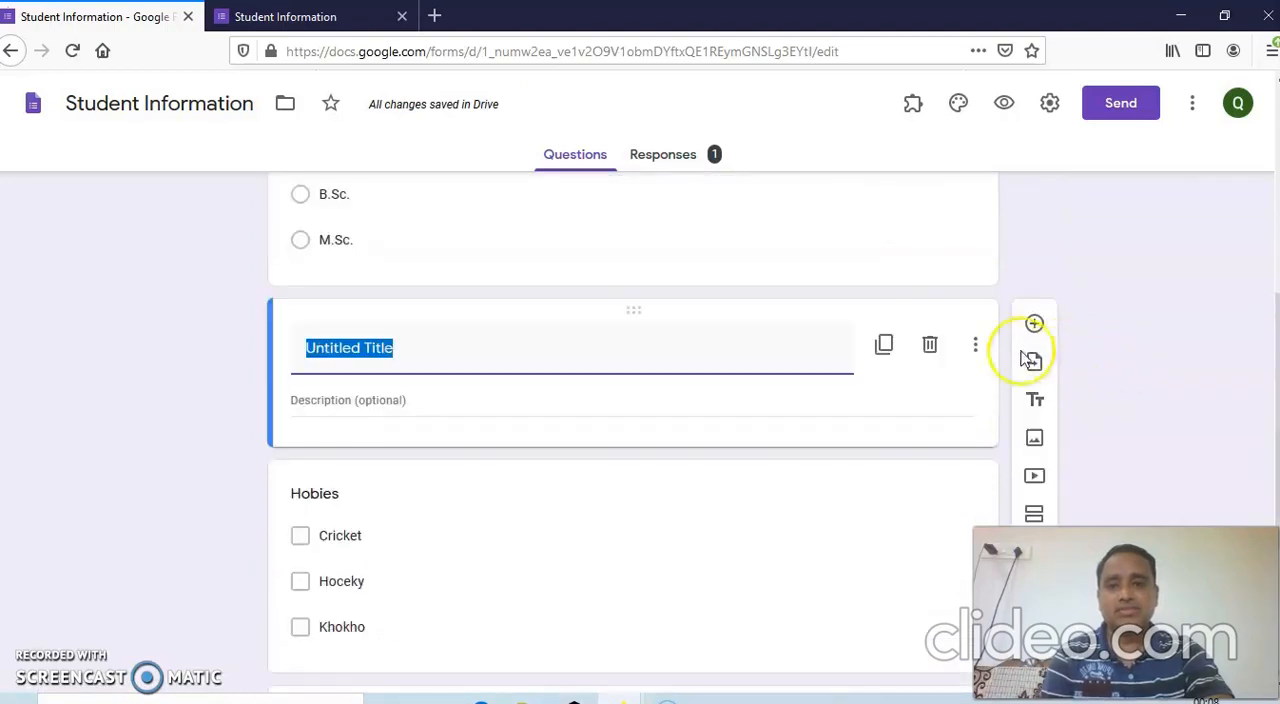
left_click(928, 346)
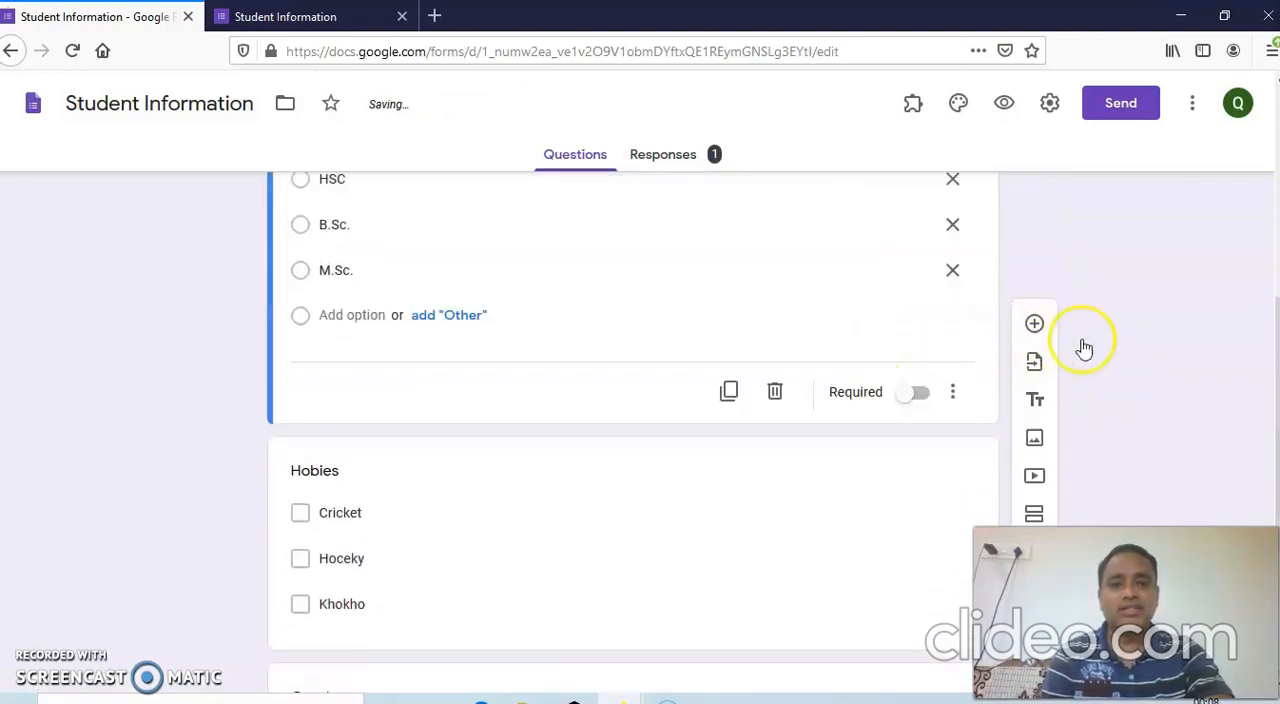
Add a title and description block below the "Gender" question with the title "Your Information is recorded".
scroll(1117, 366, "down", 3)
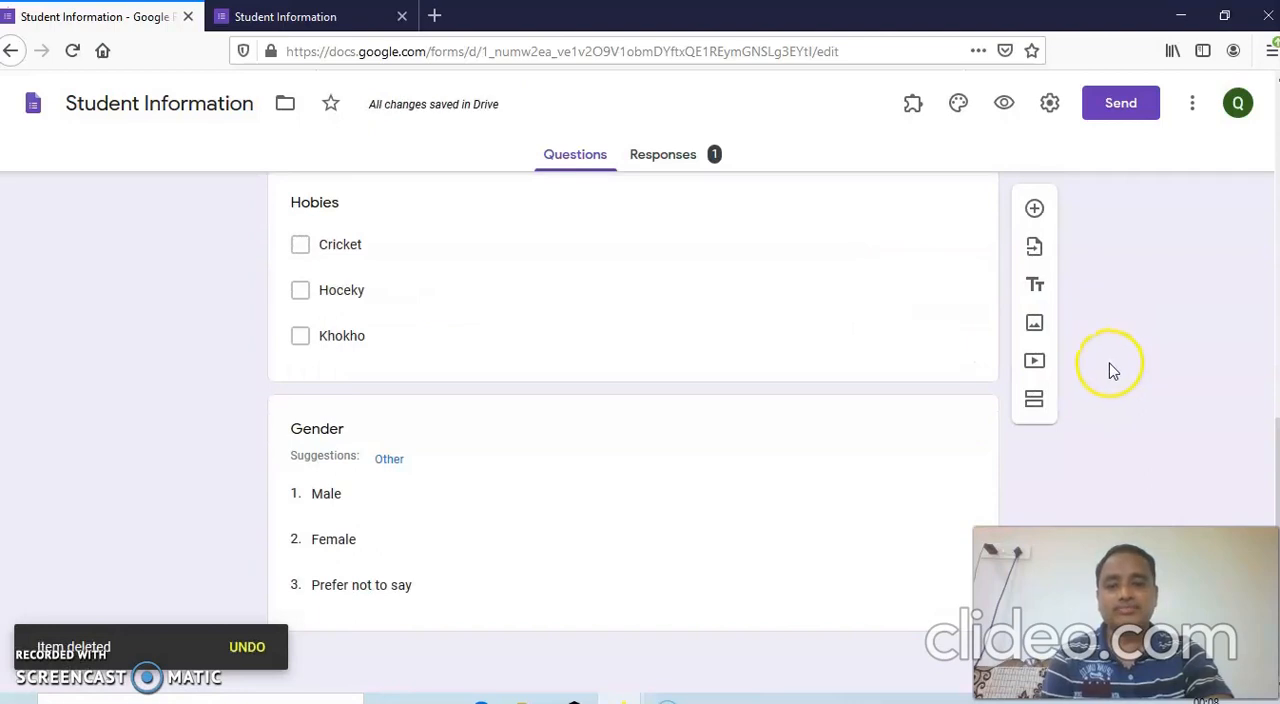
left_click(946, 487)
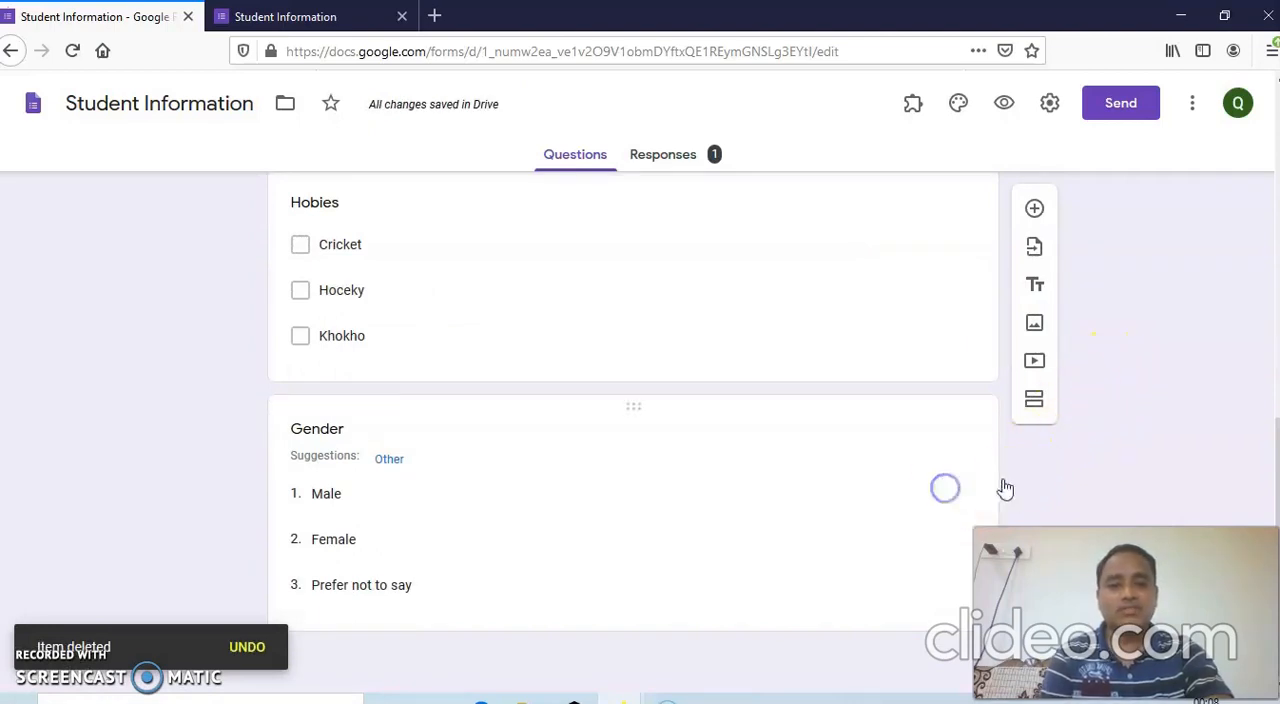
left_click(1155, 438)
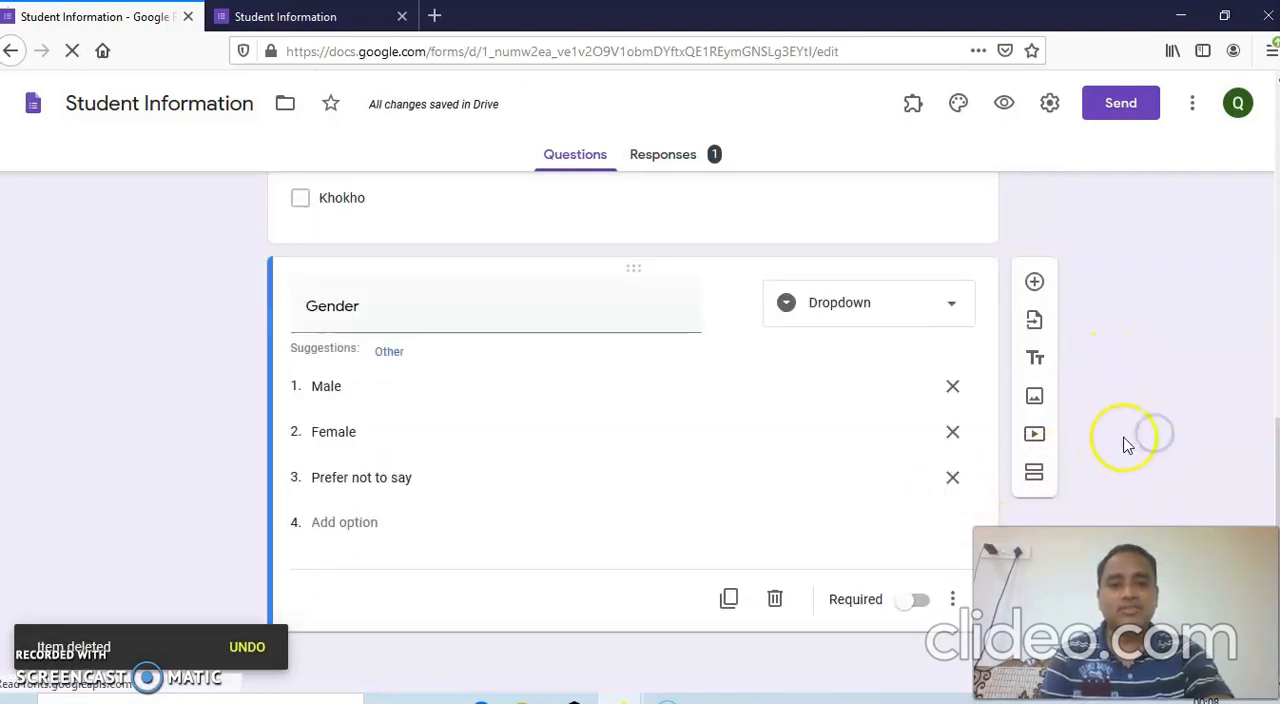
left_click(1033, 360)
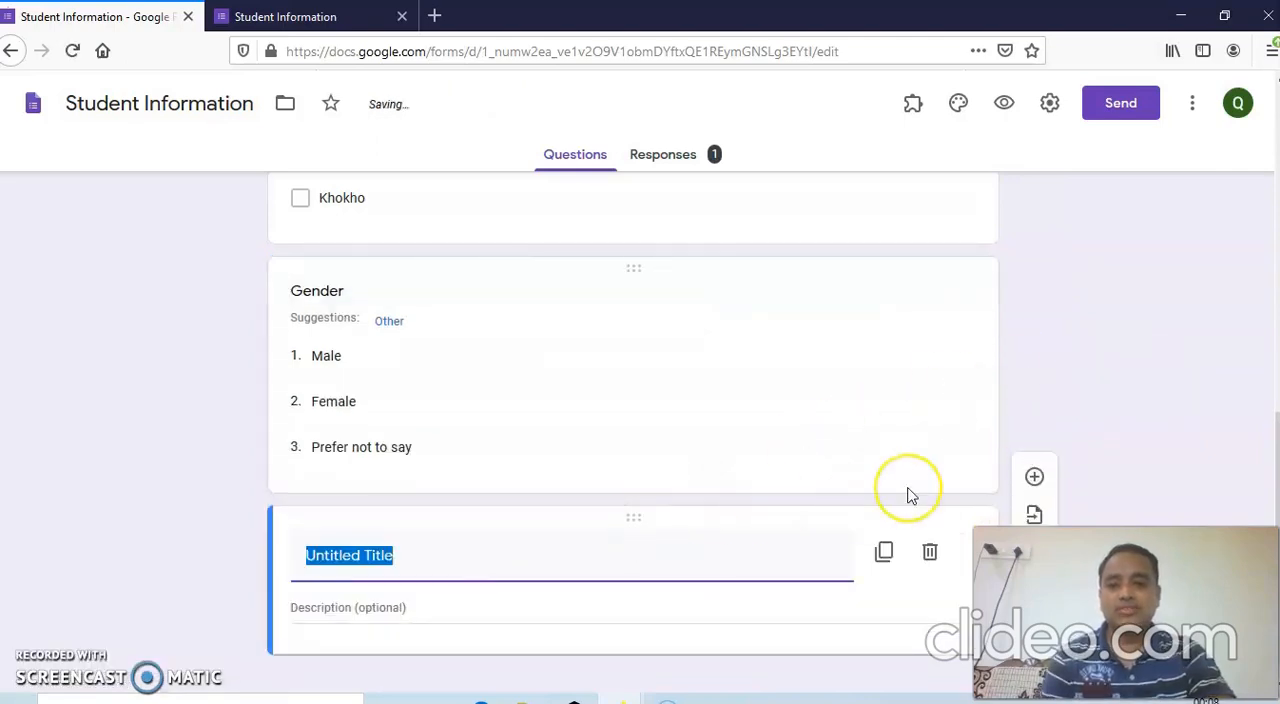
type("Your Inf")
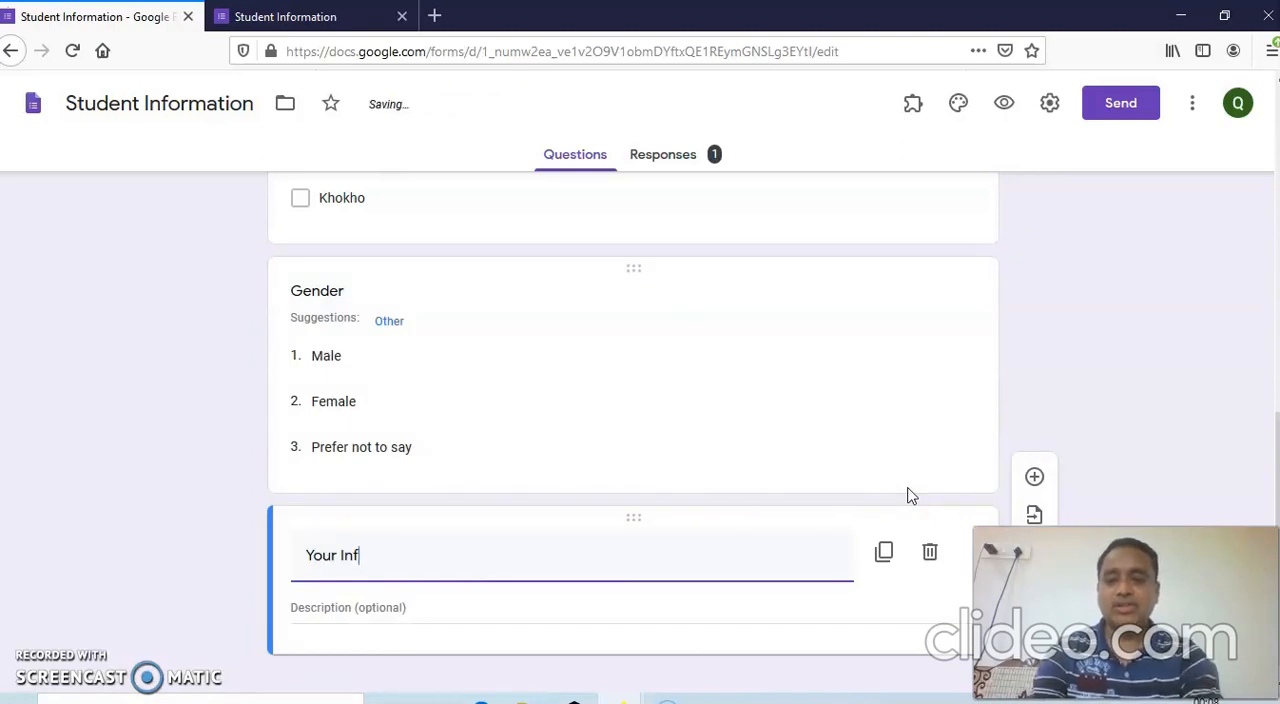
type("ormation is recorded")
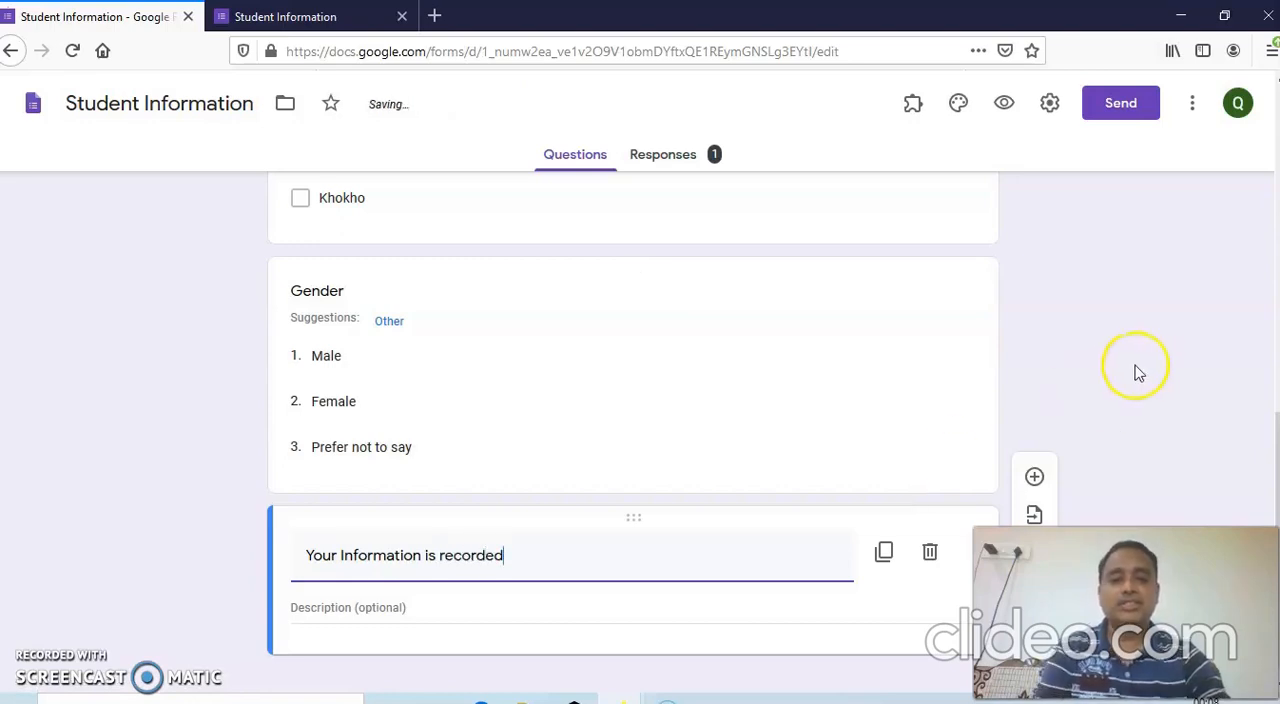
left_click(1136, 372)
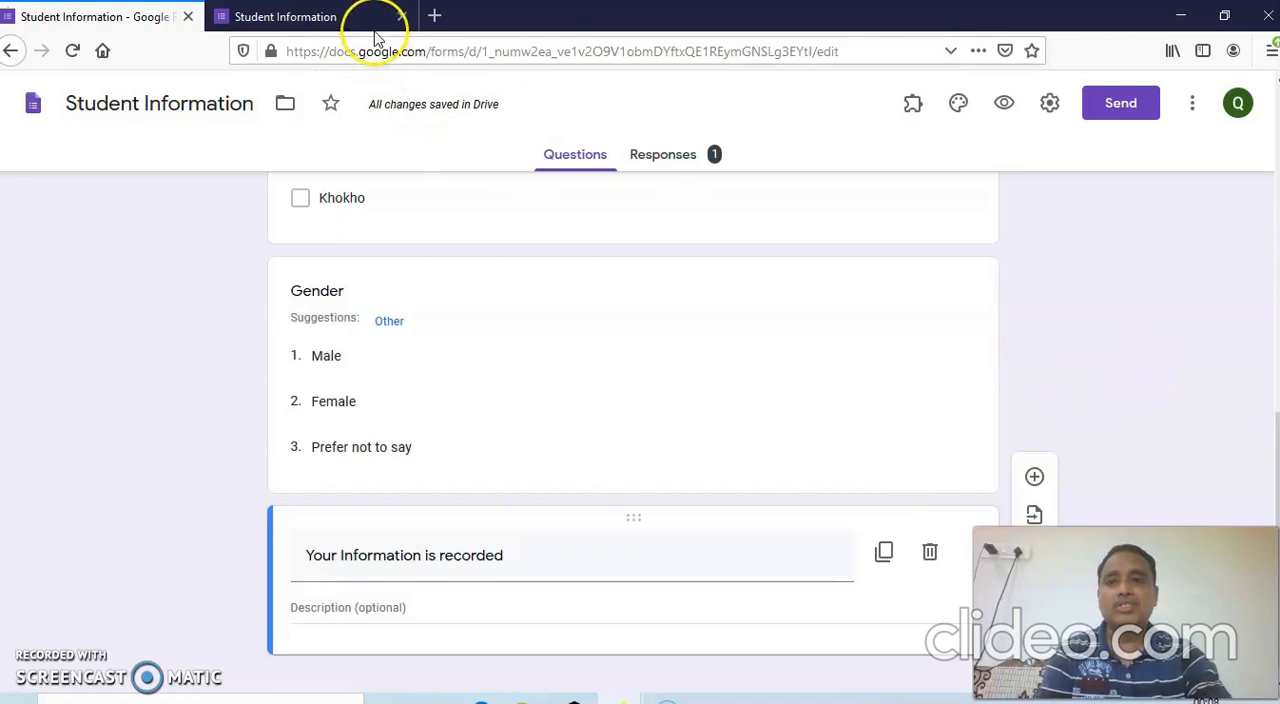
Open a new preview of the form, fill in the student's name and choose B.Sc. as the highest qualification.
left_click(1004, 106)
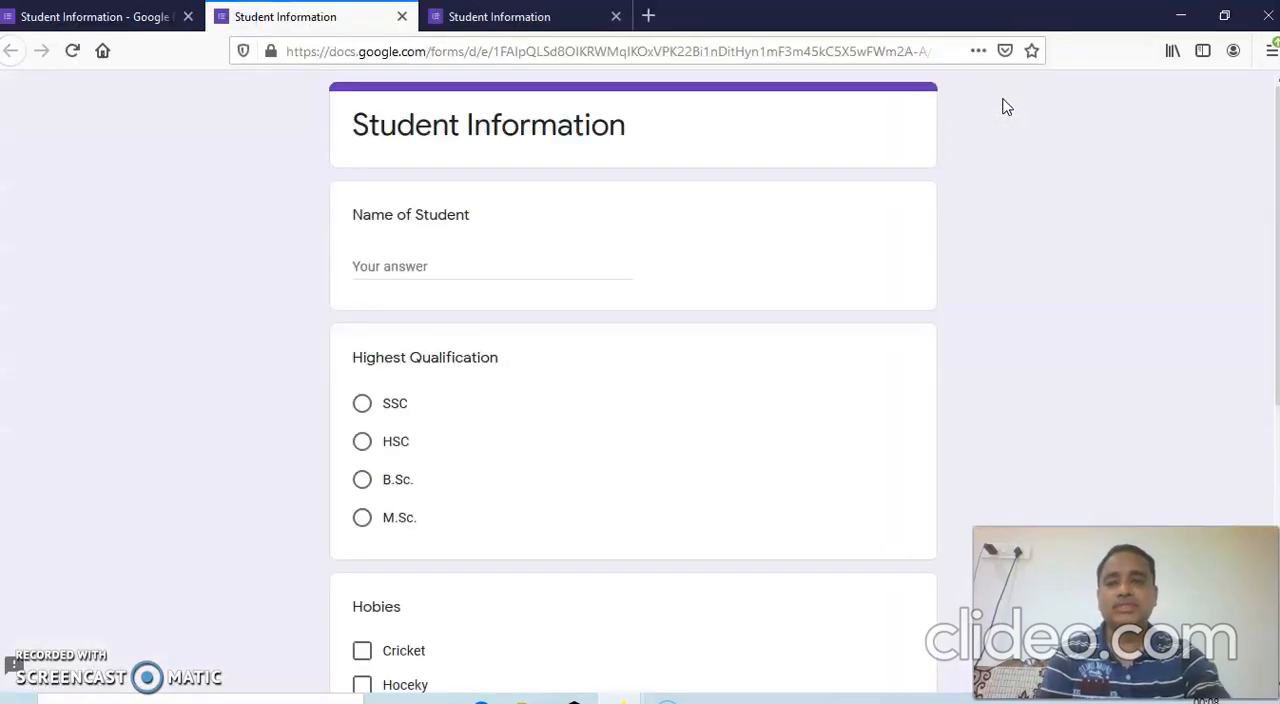
left_click(395, 265)
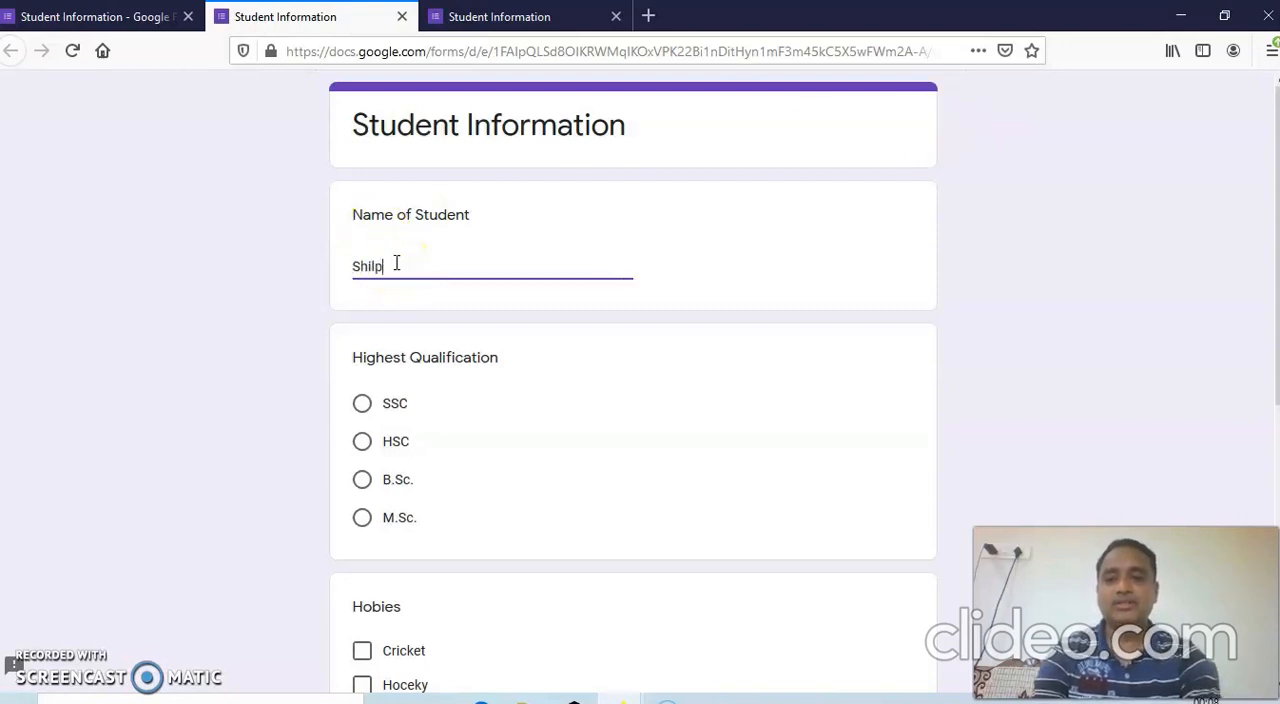
type("Shilpa")
left_click(364, 481)
Select Khokho as the hobby and Female as the gender, and submit the second response.
scroll(494, 491, "down", 3)
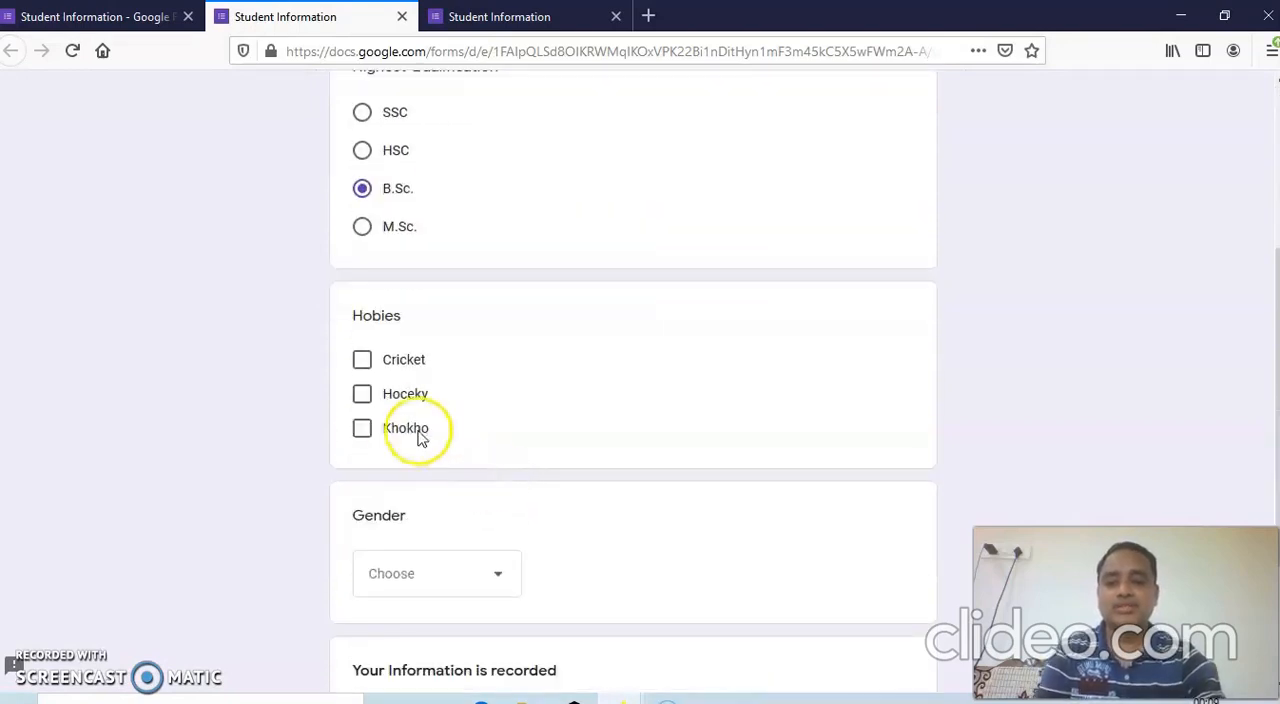
scroll(529, 478, "down", 2)
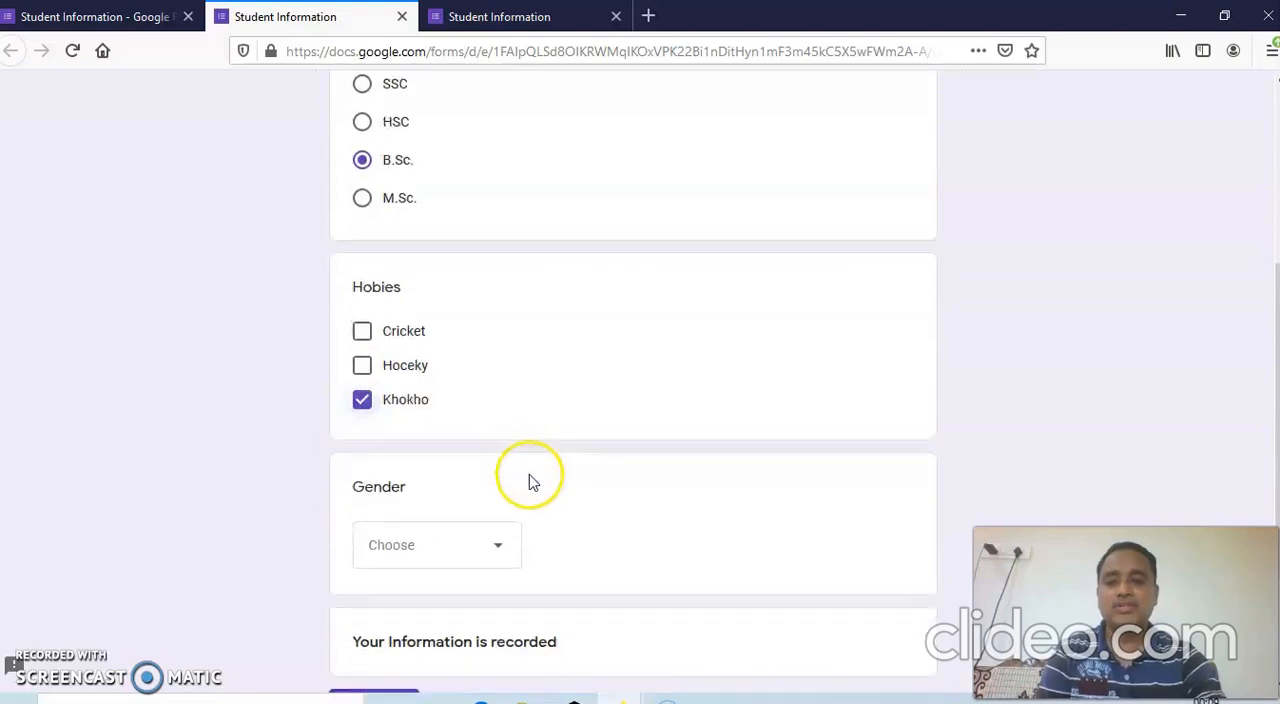
left_click(493, 381)
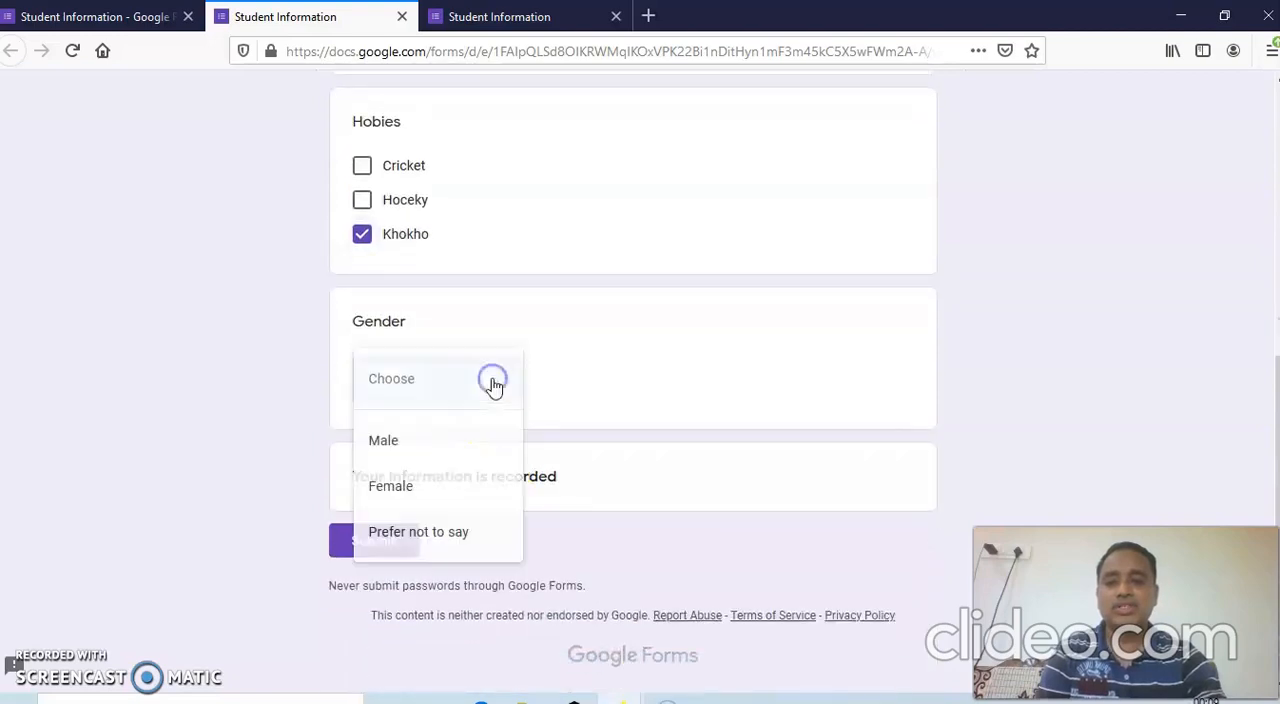
left_click(410, 487)
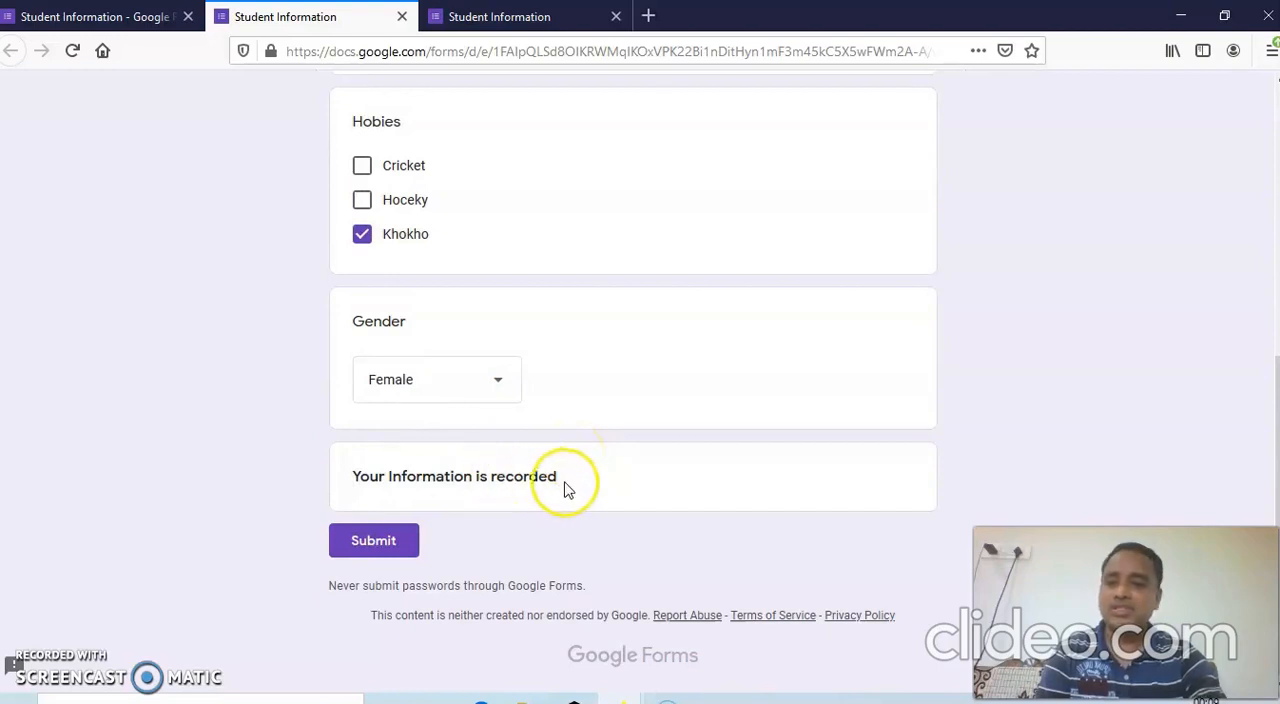
left_click(385, 552)
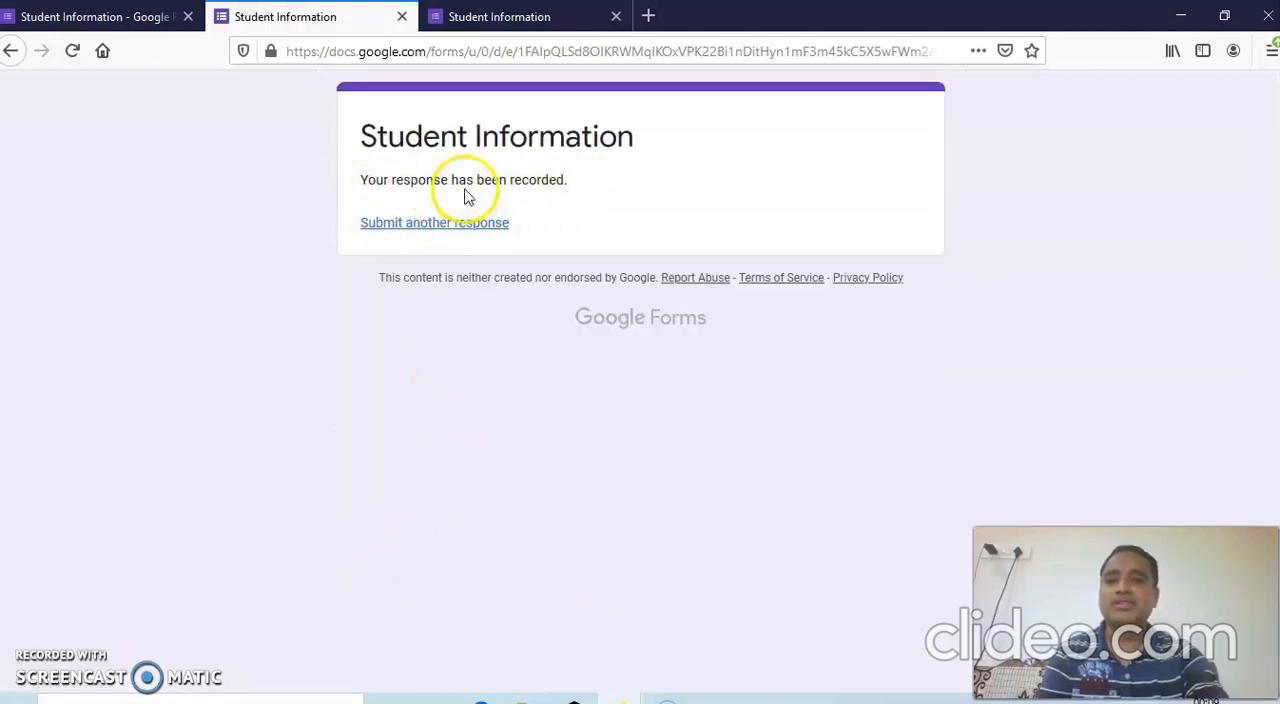
Return to the form editor and review the response summary for name, highest qualification, hobbies and gender.
left_click(82, 22)
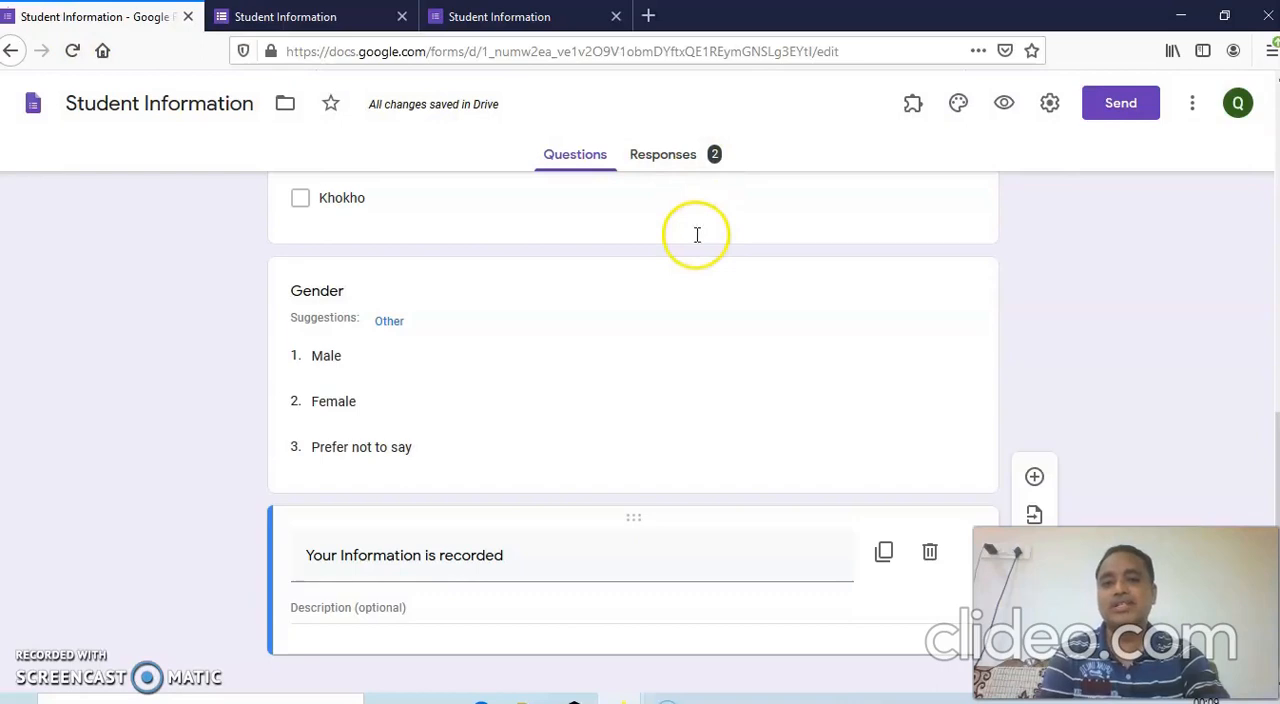
scroll(697, 235, "up", 8)
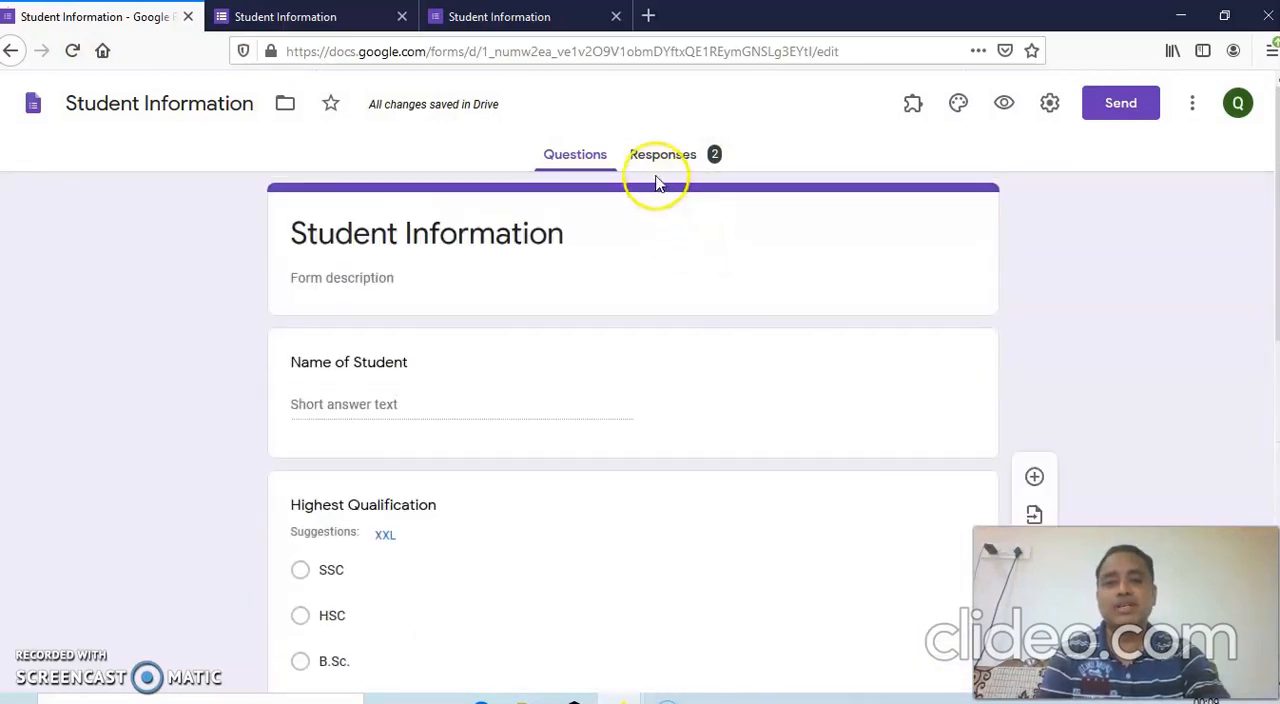
left_click(654, 157)
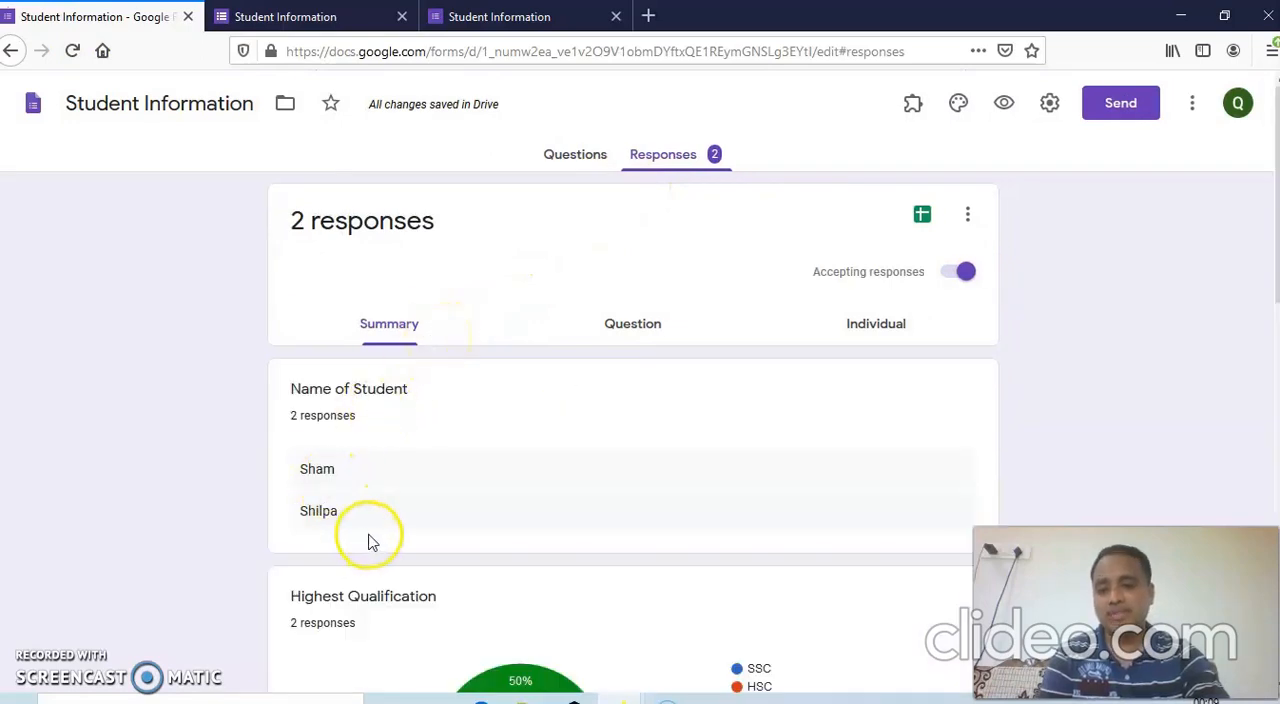
scroll(370, 541, "down", 5)
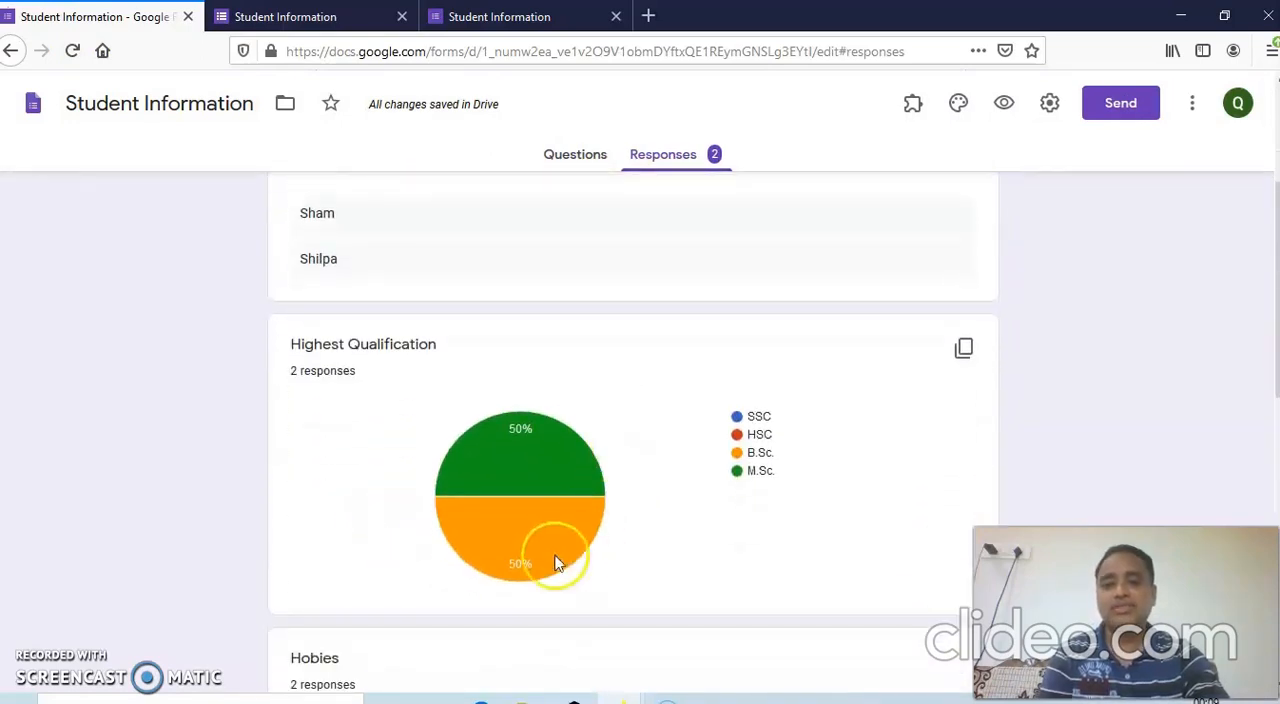
scroll(585, 500, "down", 2)
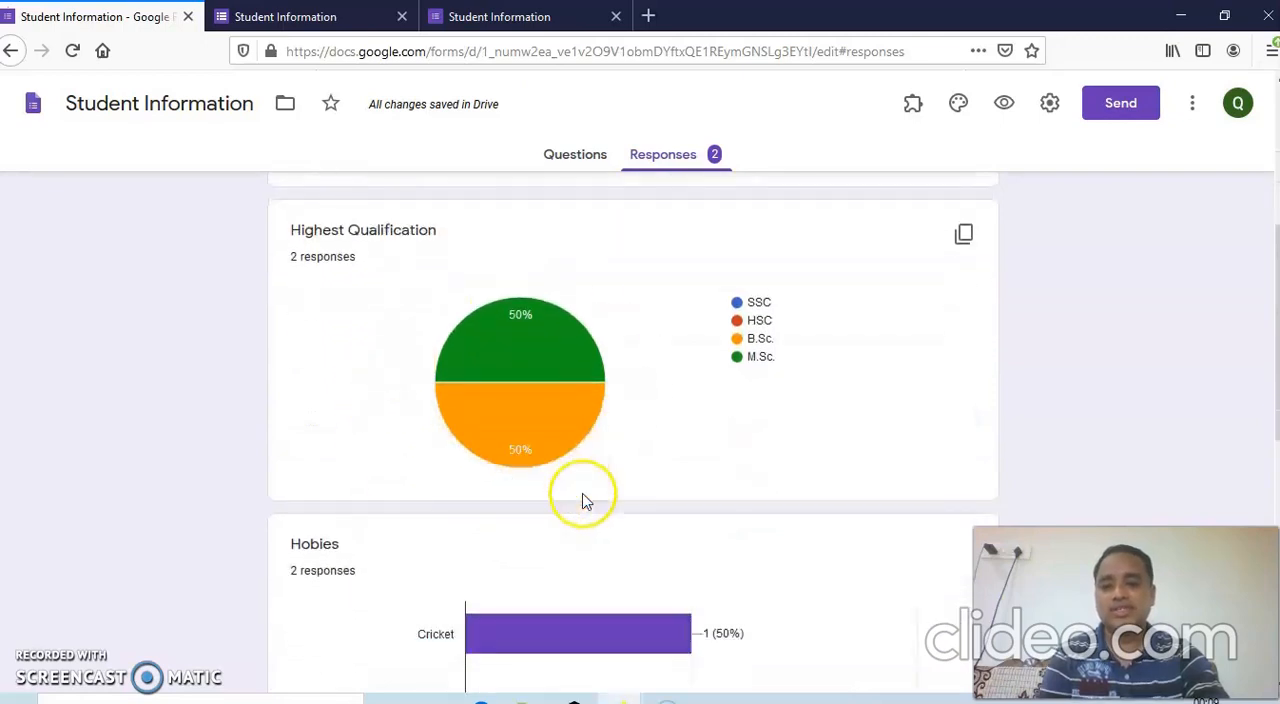
scroll(585, 500, "down", 6)
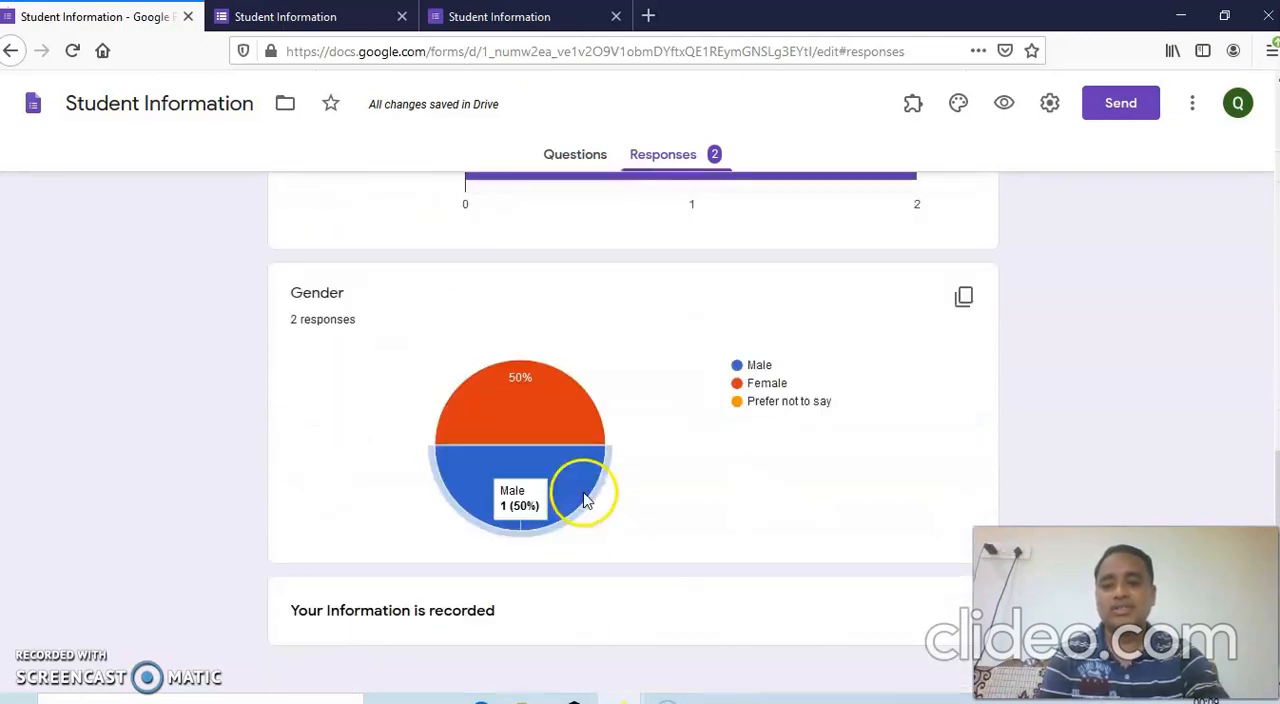
scroll(574, 515, "down", 1)
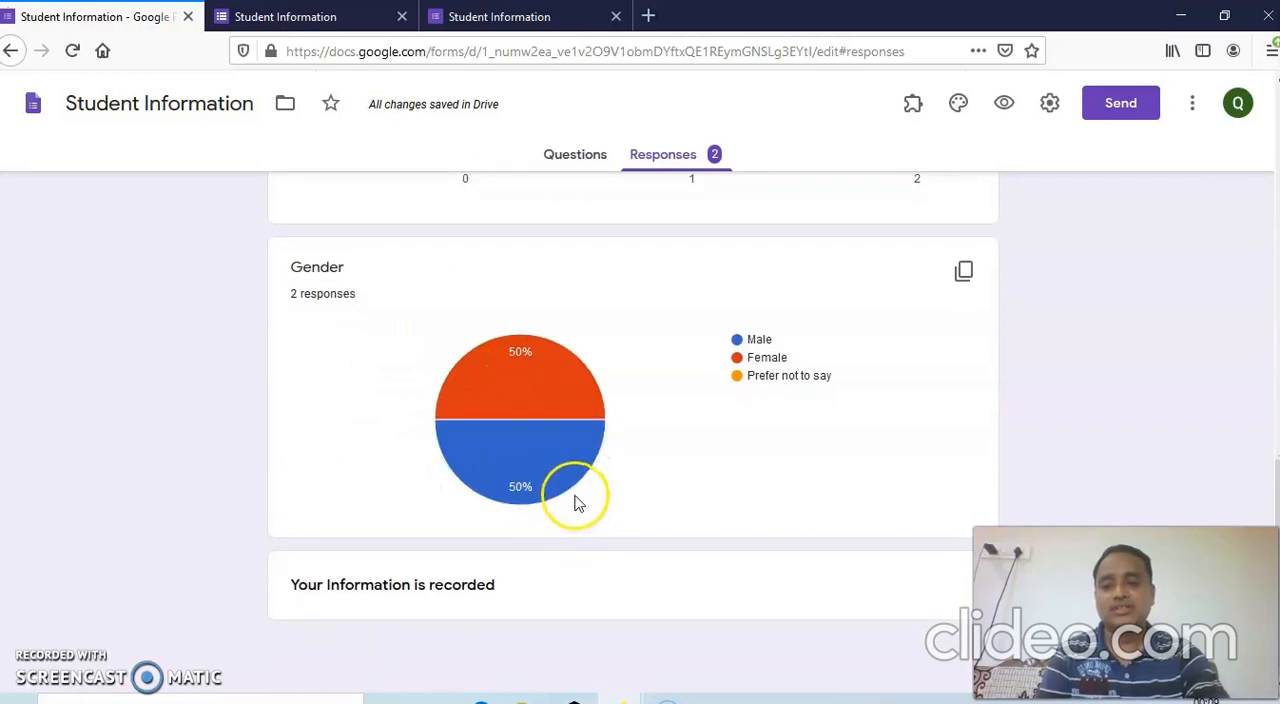
scroll(575, 503, "up", 10)
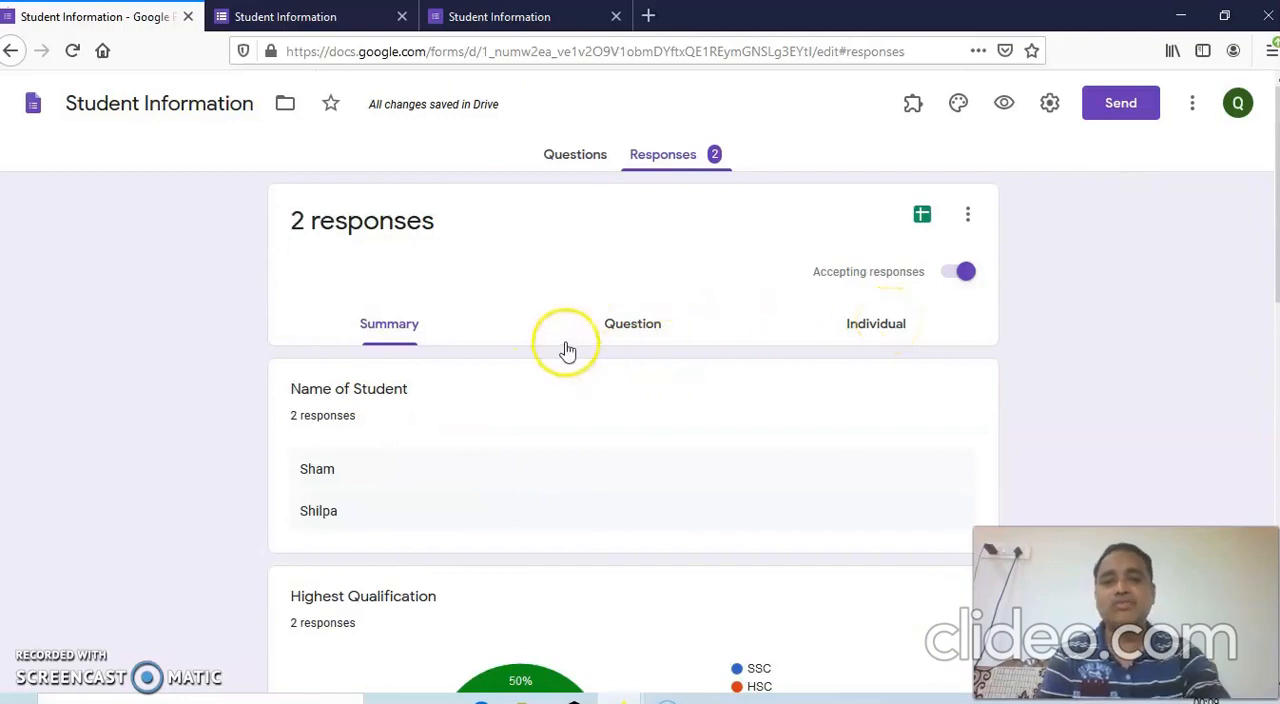
Return to the form's questions and apply the red theme color with the medium background shade.
left_click(571, 158)
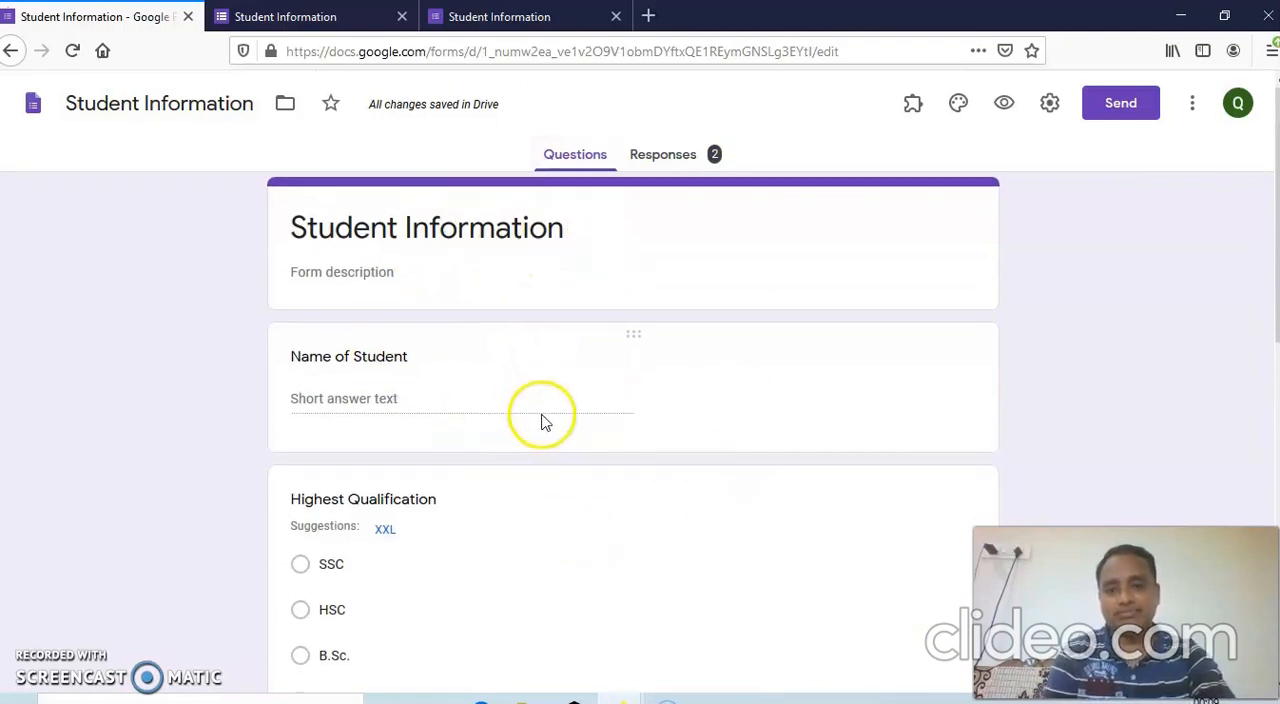
scroll(545, 420, "down", 5)
scroll(545, 420, "up", 5)
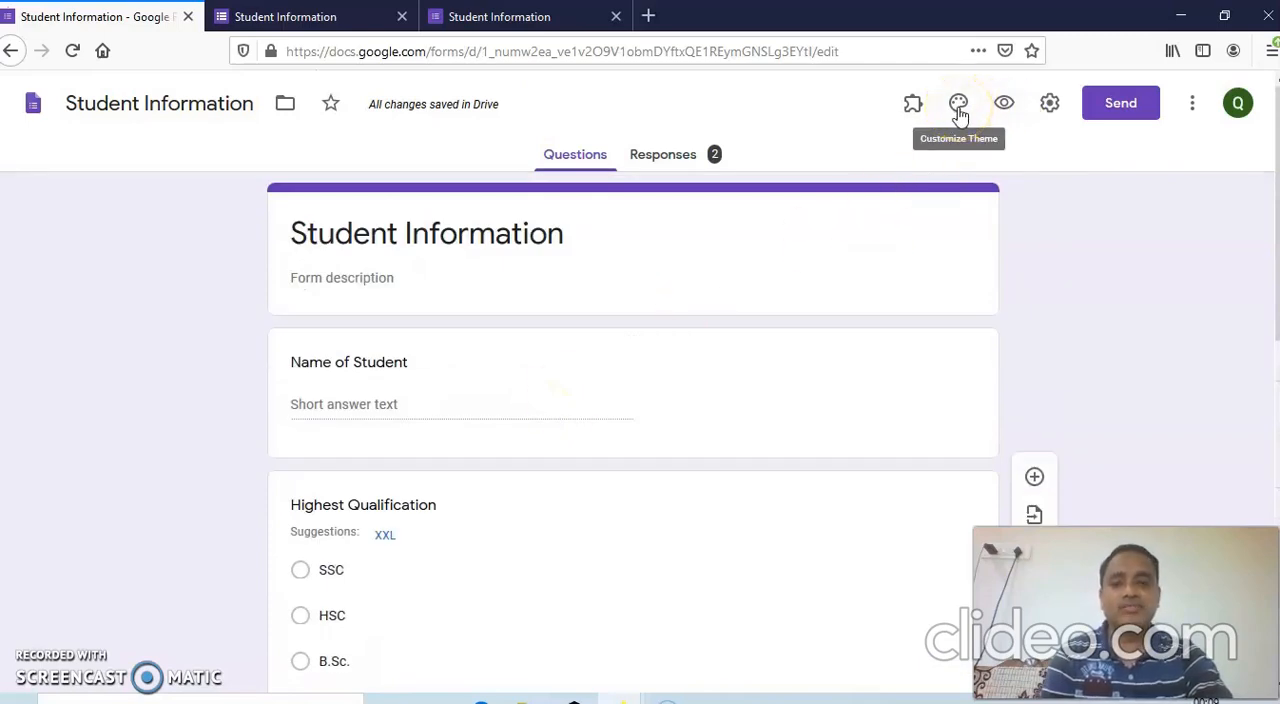
left_click(958, 108)
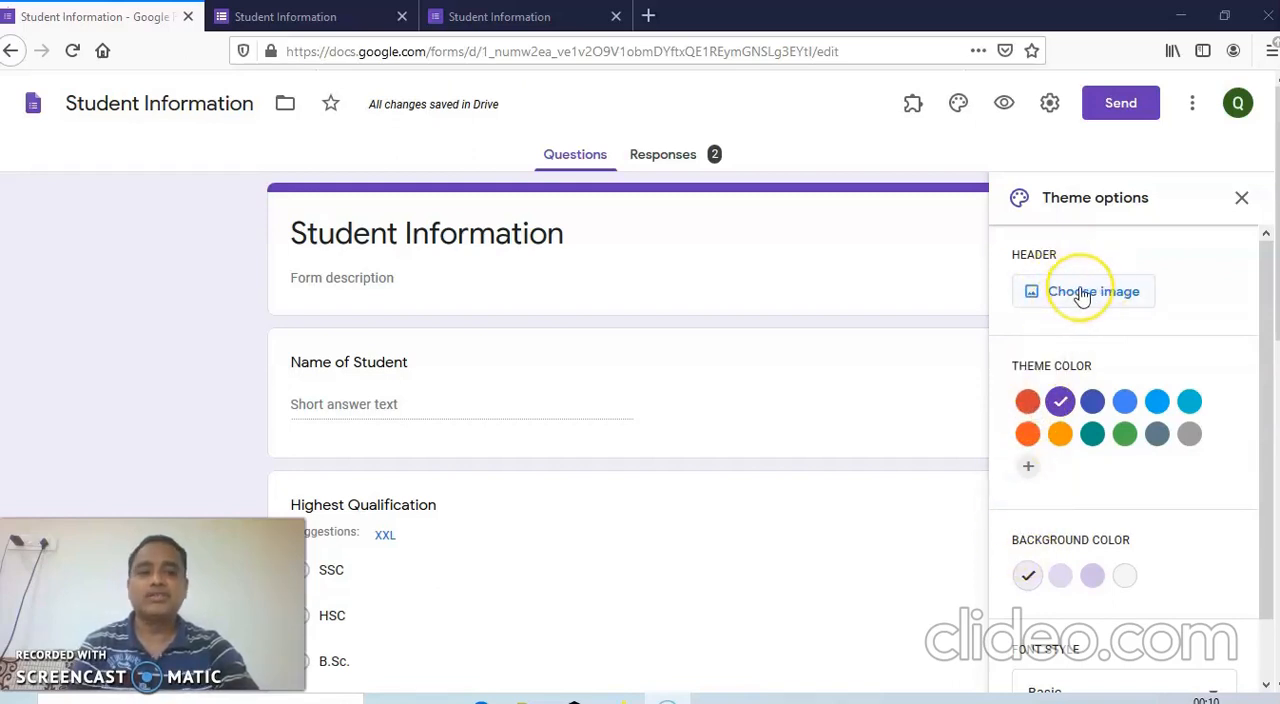
left_click(1028, 403)
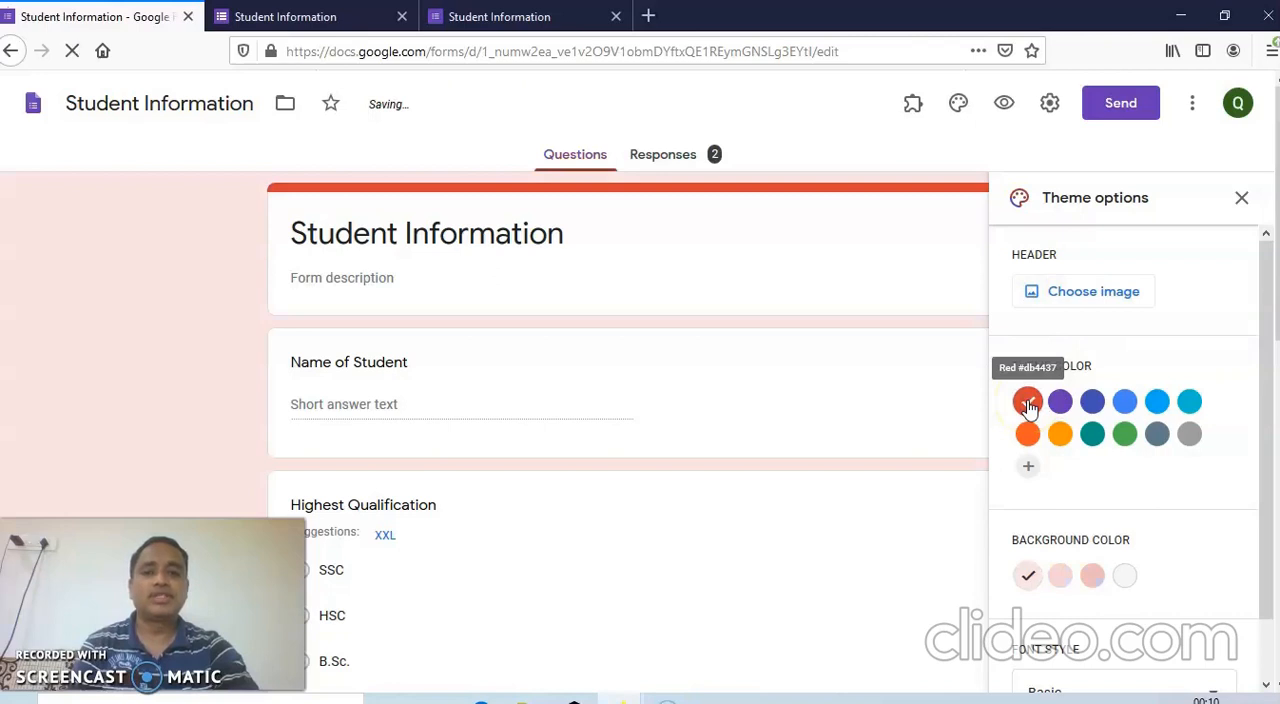
left_click(1061, 579)
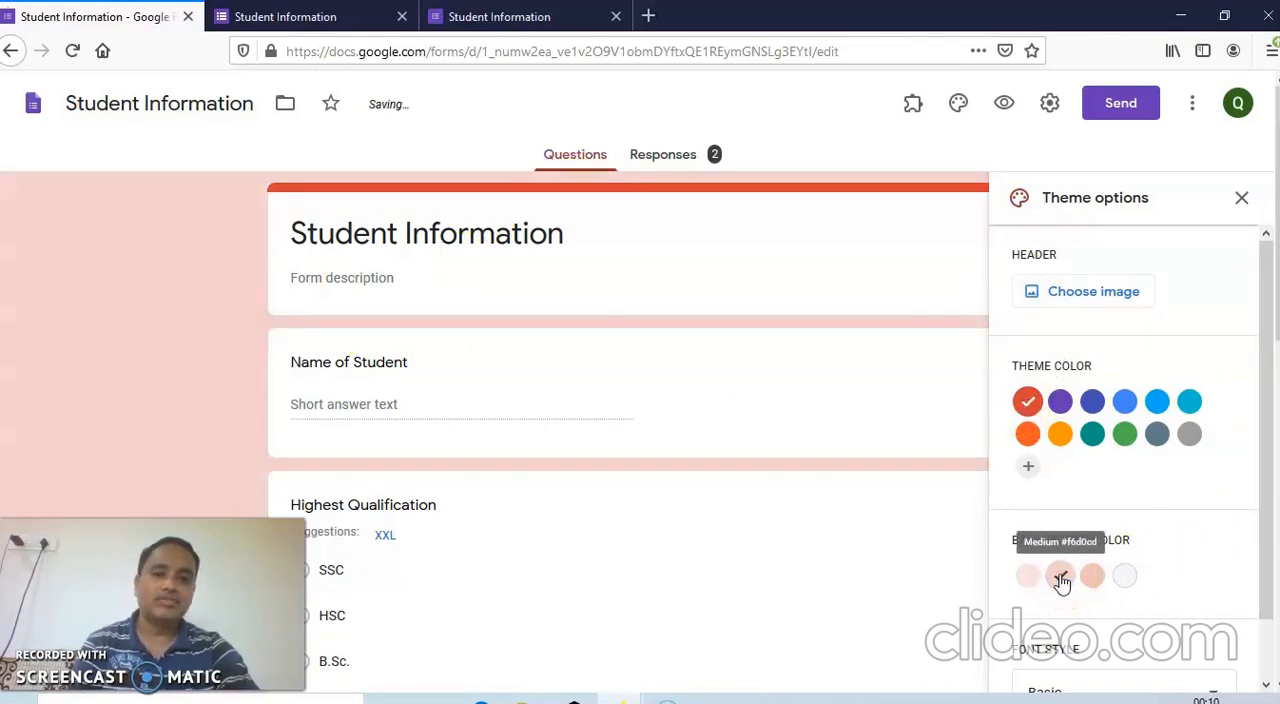
Try the purple and orange theme colors with their medium backgrounds, and restore red with the medium background.
left_click(1060, 402)
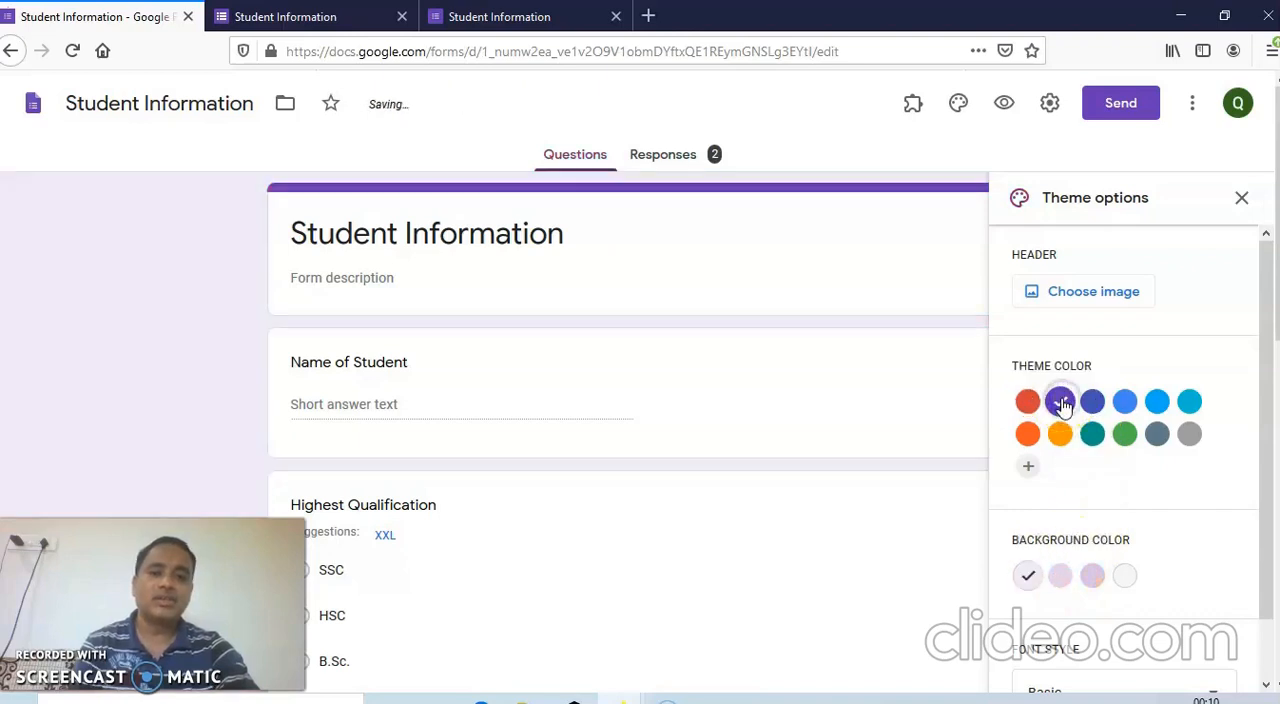
left_click(1061, 578)
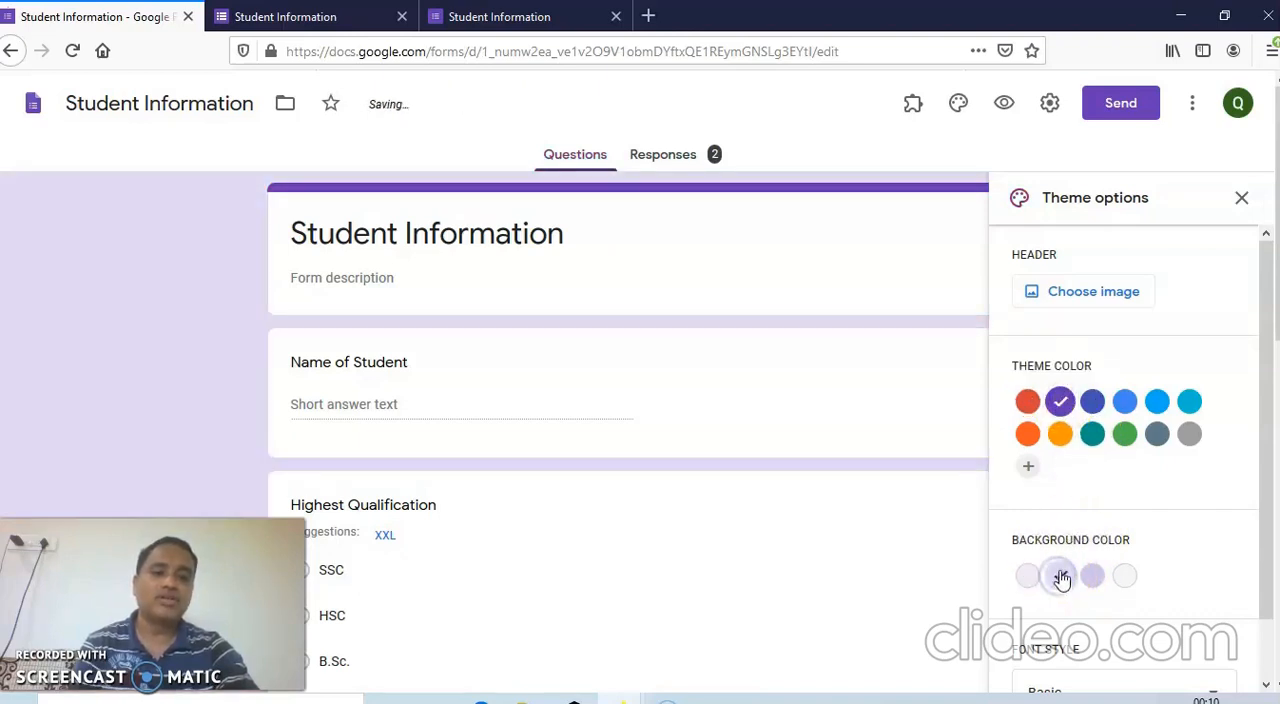
left_click(1028, 434)
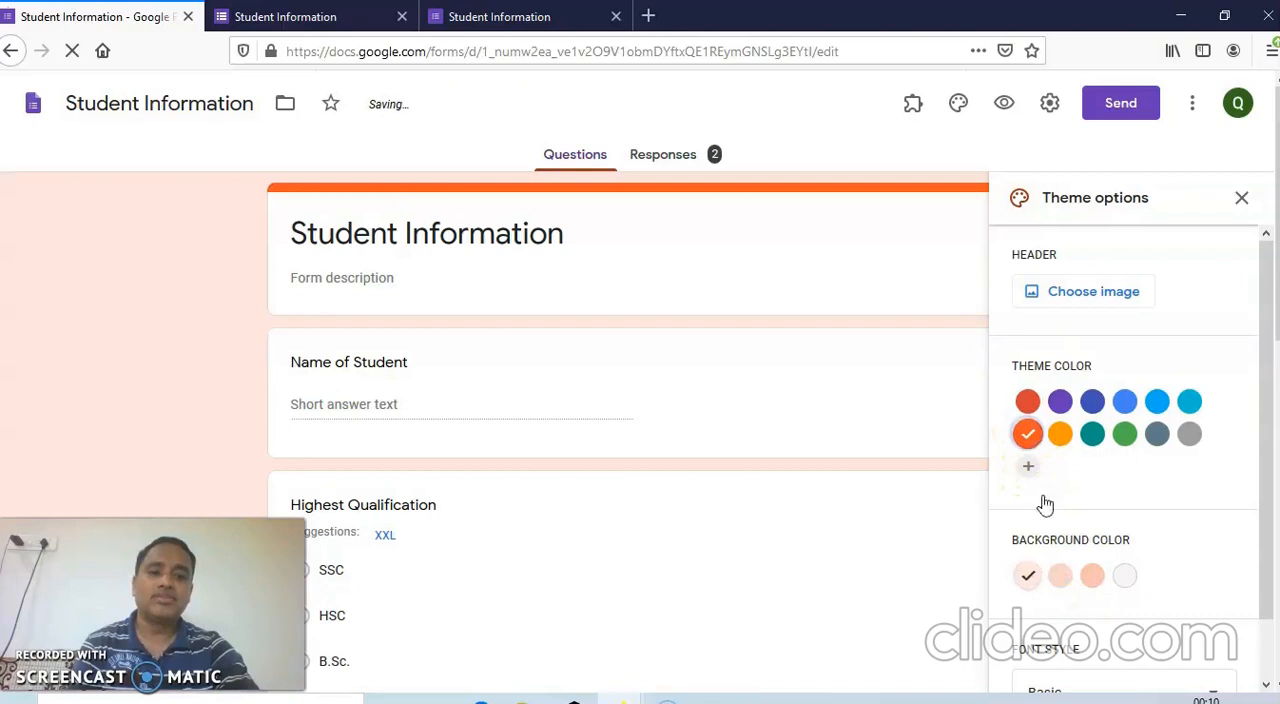
left_click(1061, 578)
left_click(1028, 402)
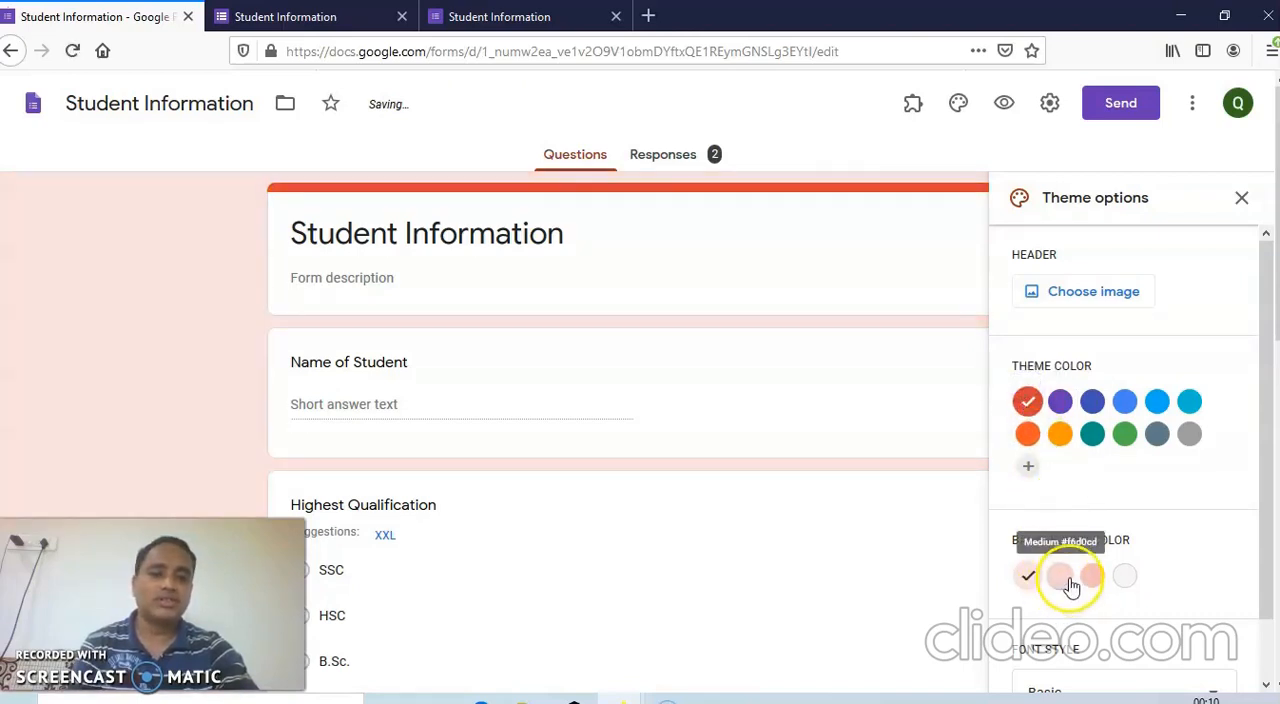
left_click(1064, 576)
Try the Decorative, Formal and Playful font styles on the form, and restore the Basic style.
scroll(1249, 458, "down", 1)
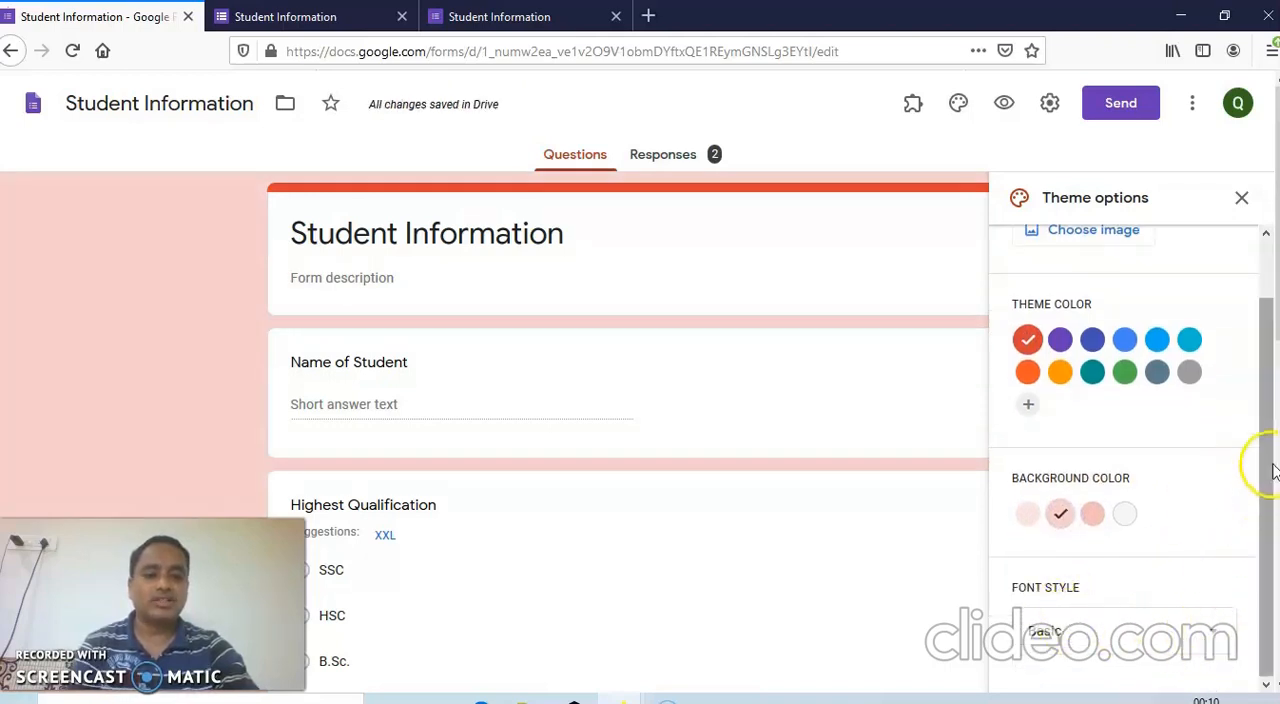
left_click(1220, 637)
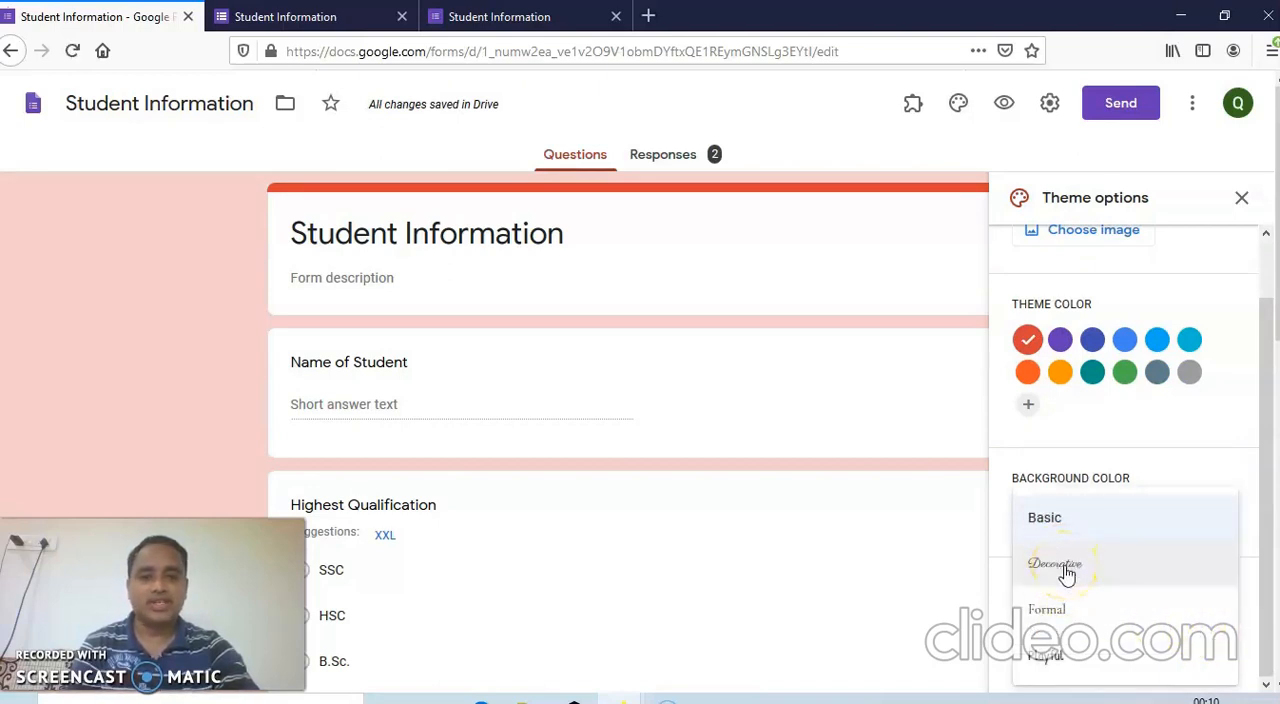
left_click(1066, 572)
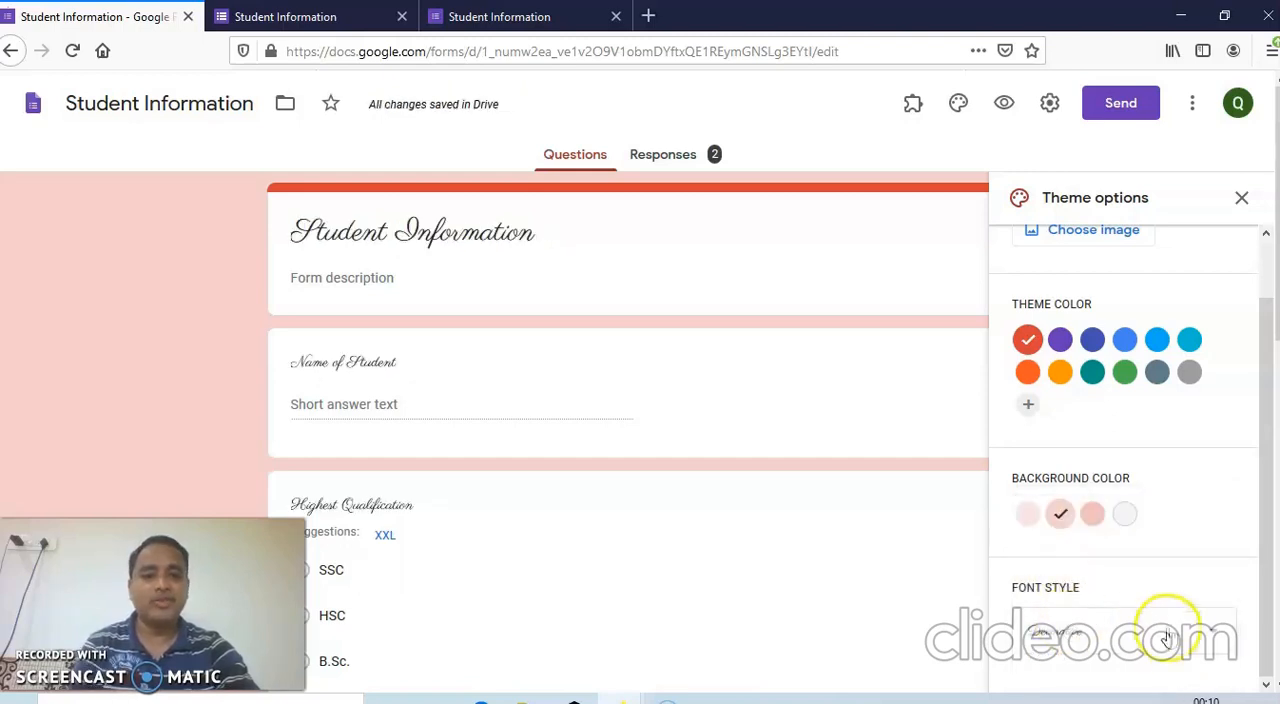
left_click(1216, 632)
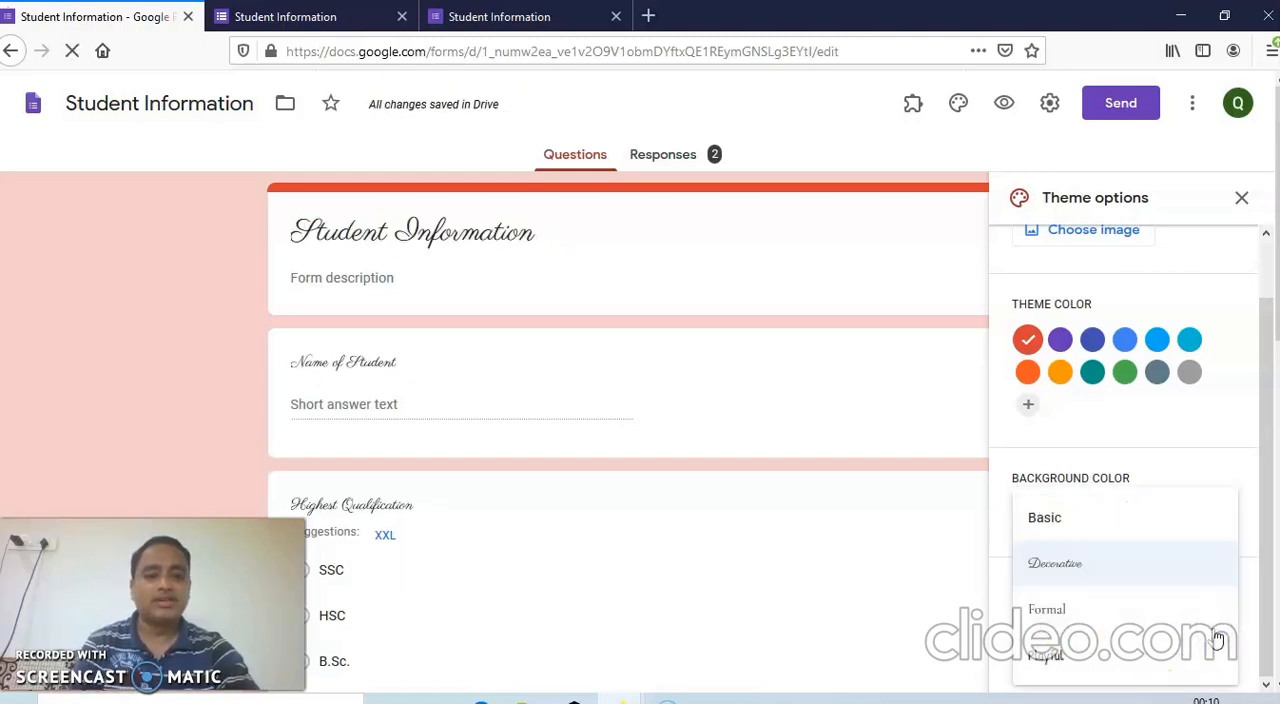
left_click(1053, 612)
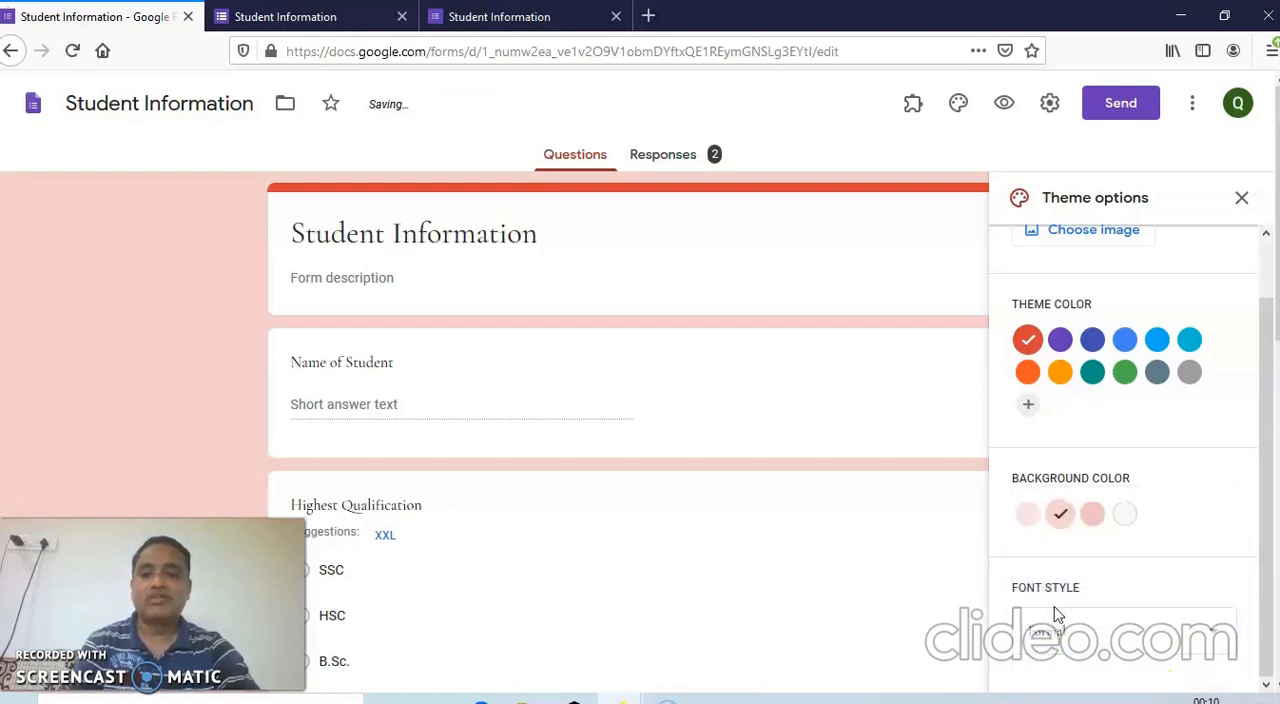
left_click(1215, 636)
left_click(1035, 665)
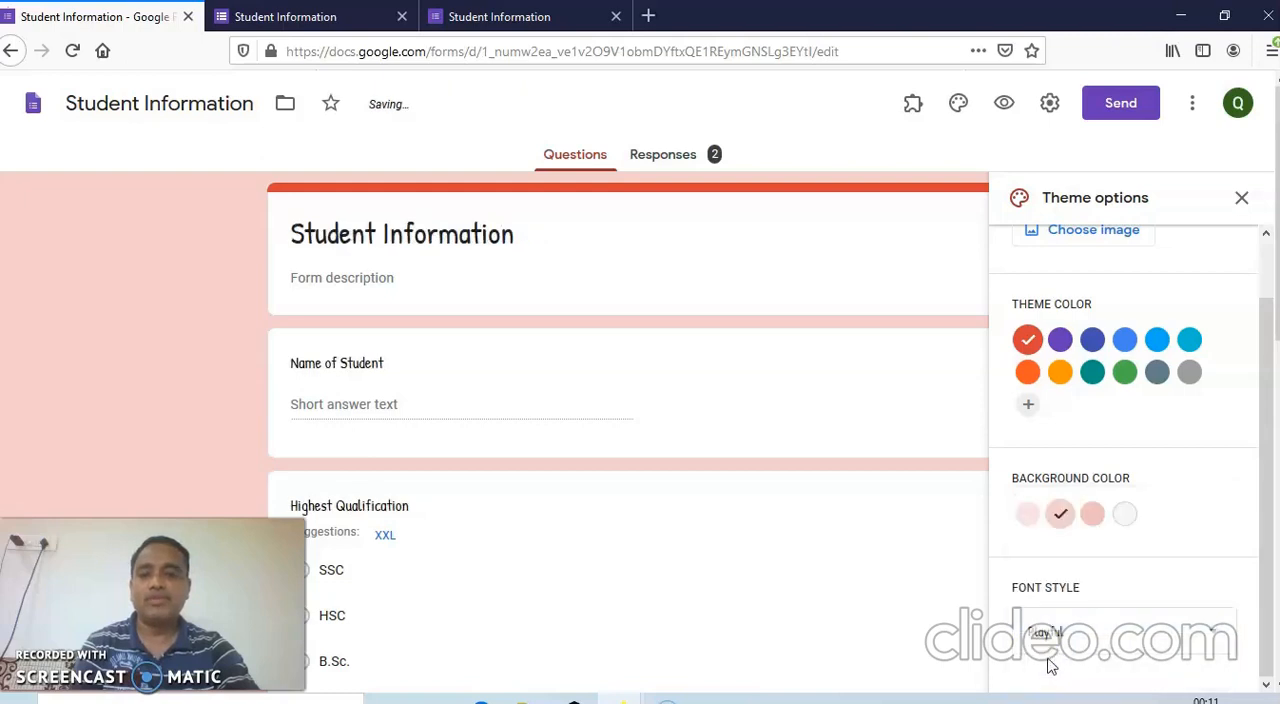
left_click(1120, 632)
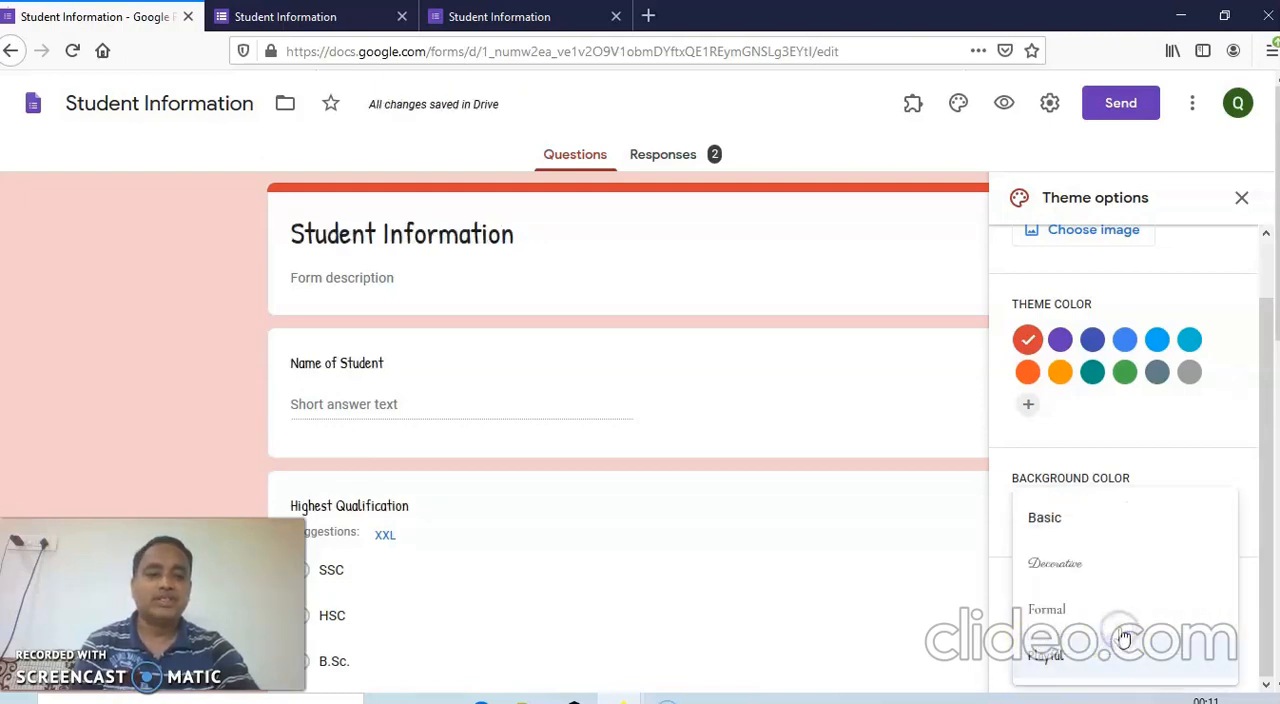
left_click(1046, 521)
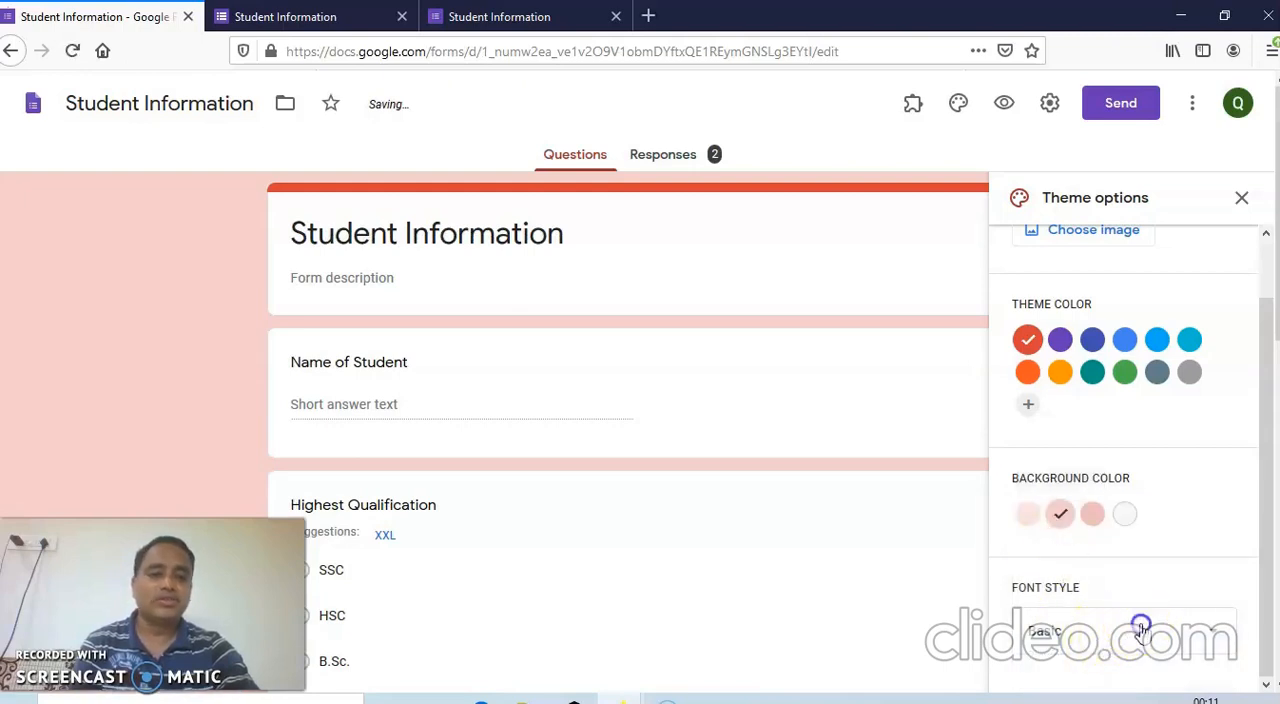
Apply the Decorative font style once more and switch the form back to Basic.
left_click(1141, 630)
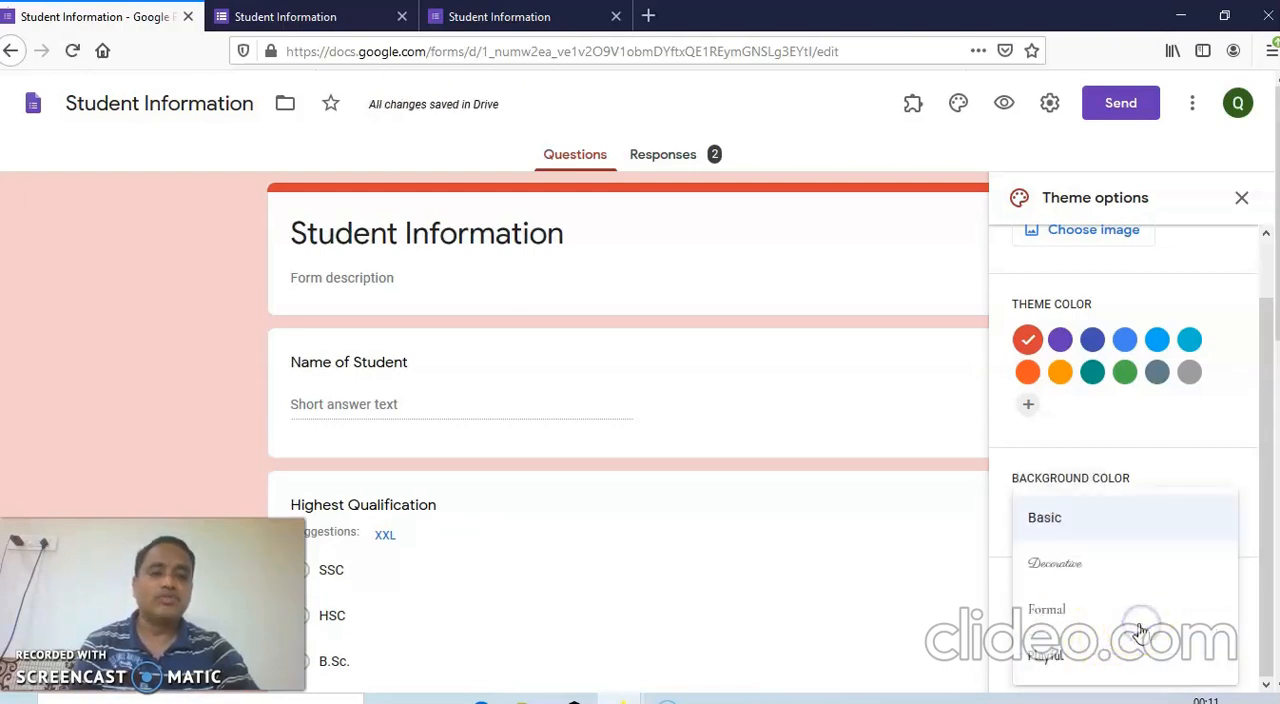
left_click(1057, 572)
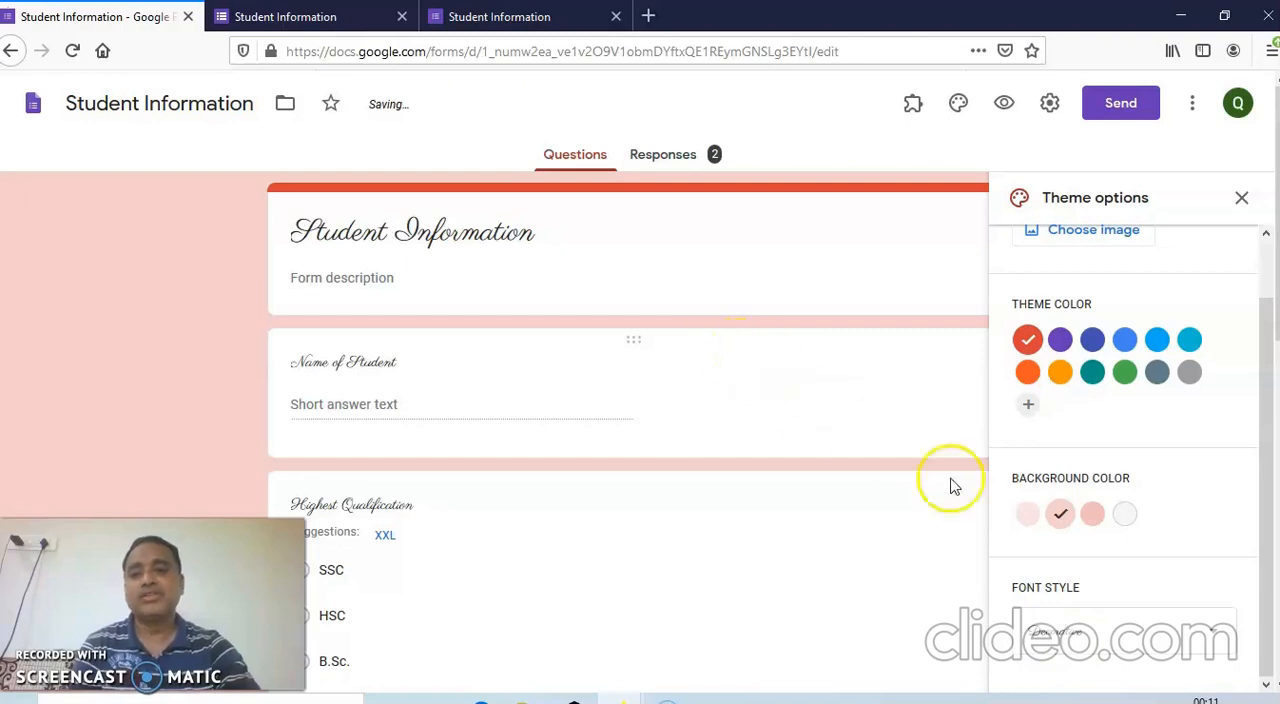
left_click(1080, 630)
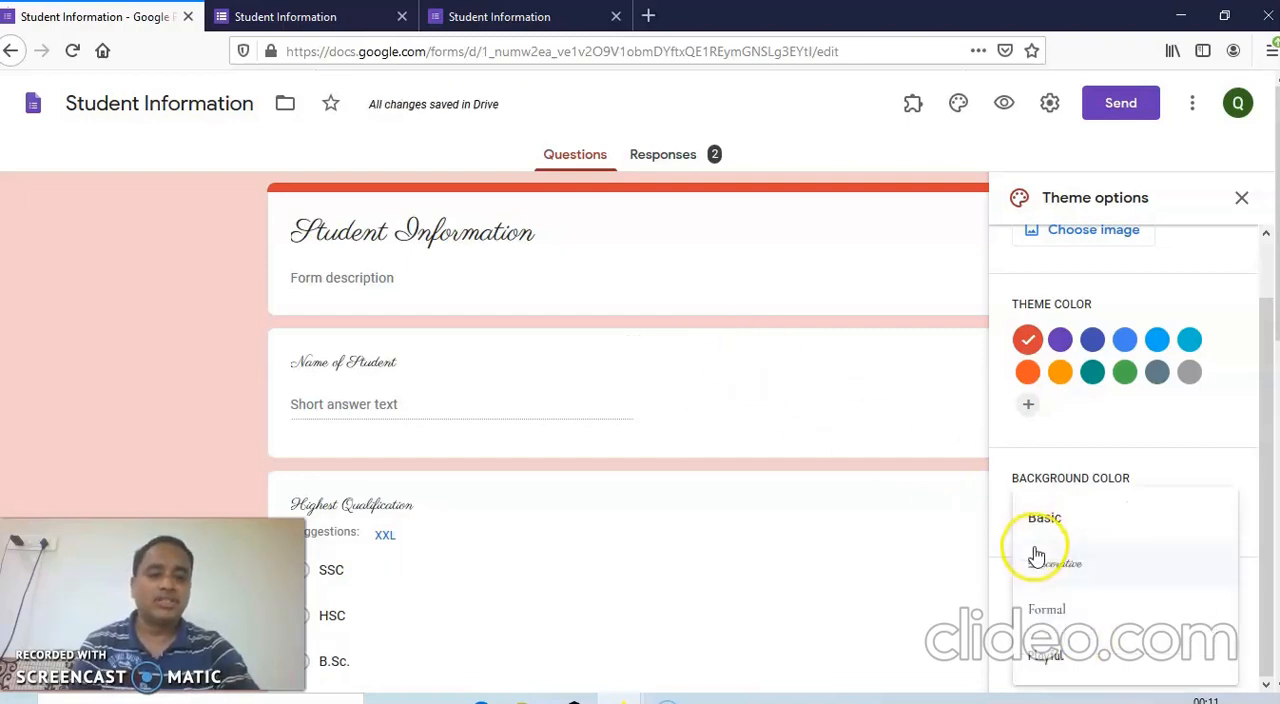
left_click(1040, 518)
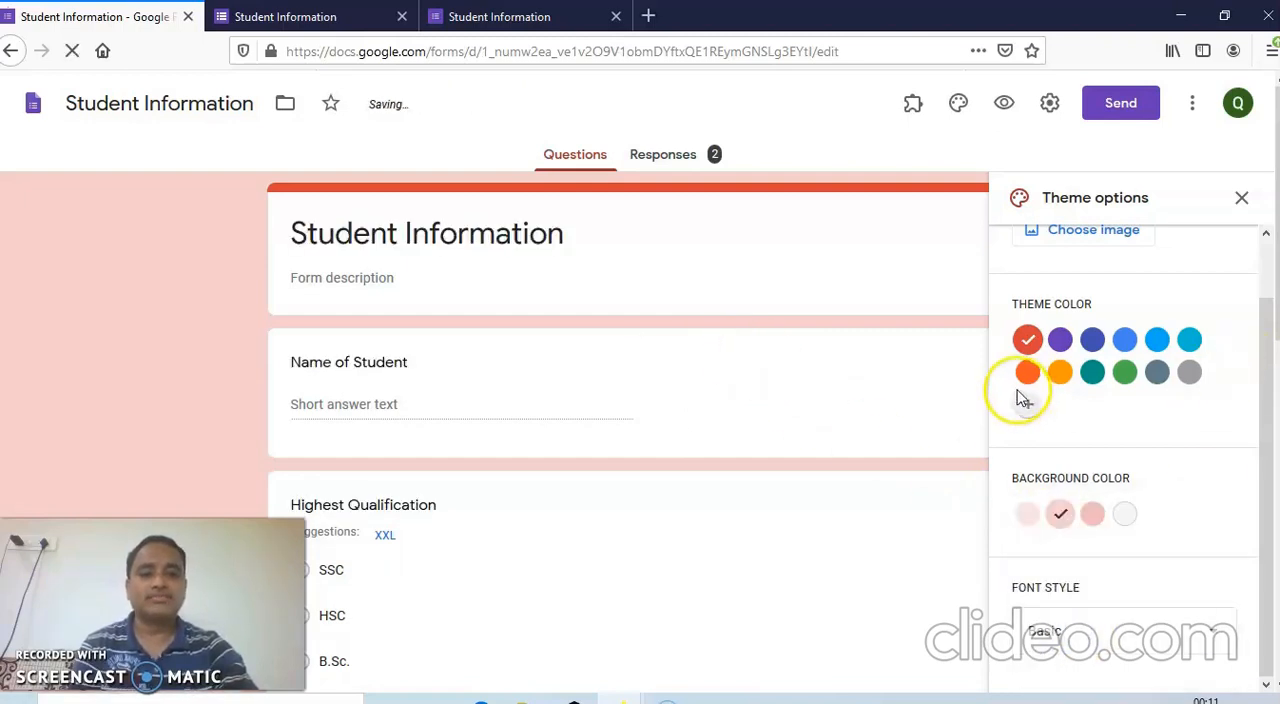
left_click_drag(1267, 367, 1264, 252)
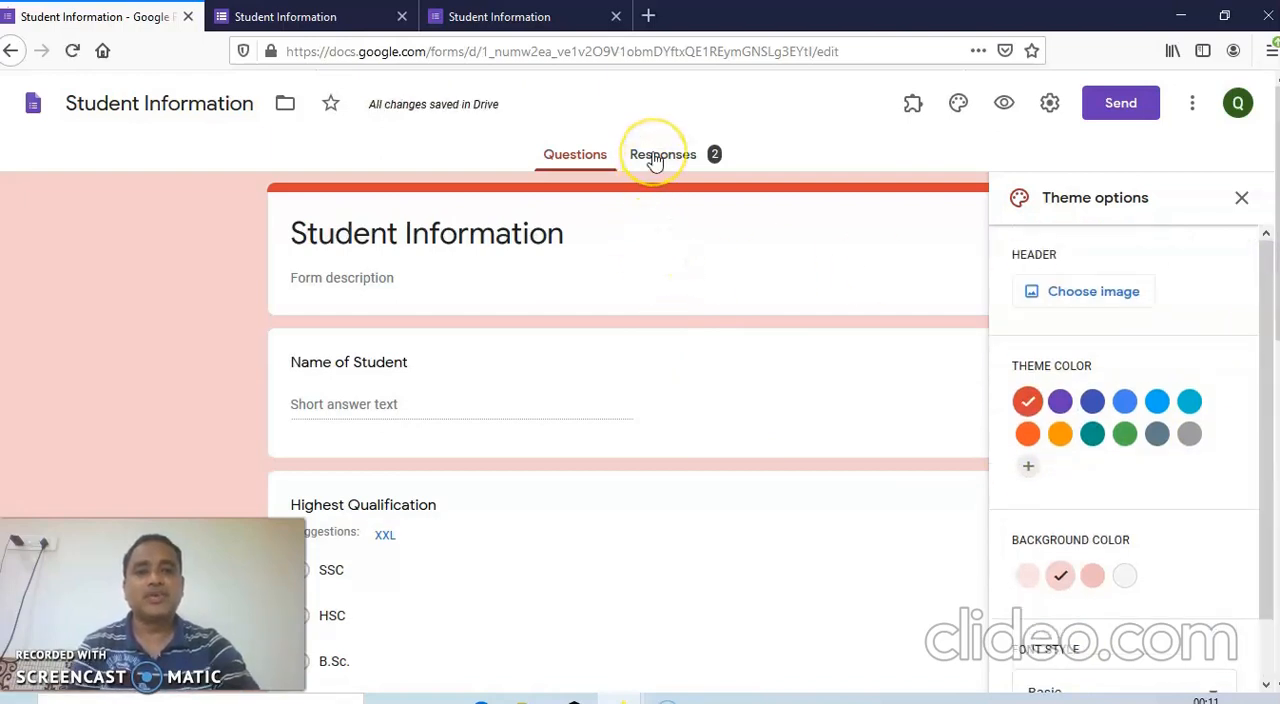
Configure the form's general settings to collect email addresses, limit to 1 response and allow editing after submission, and save them.
left_click(1050, 105)
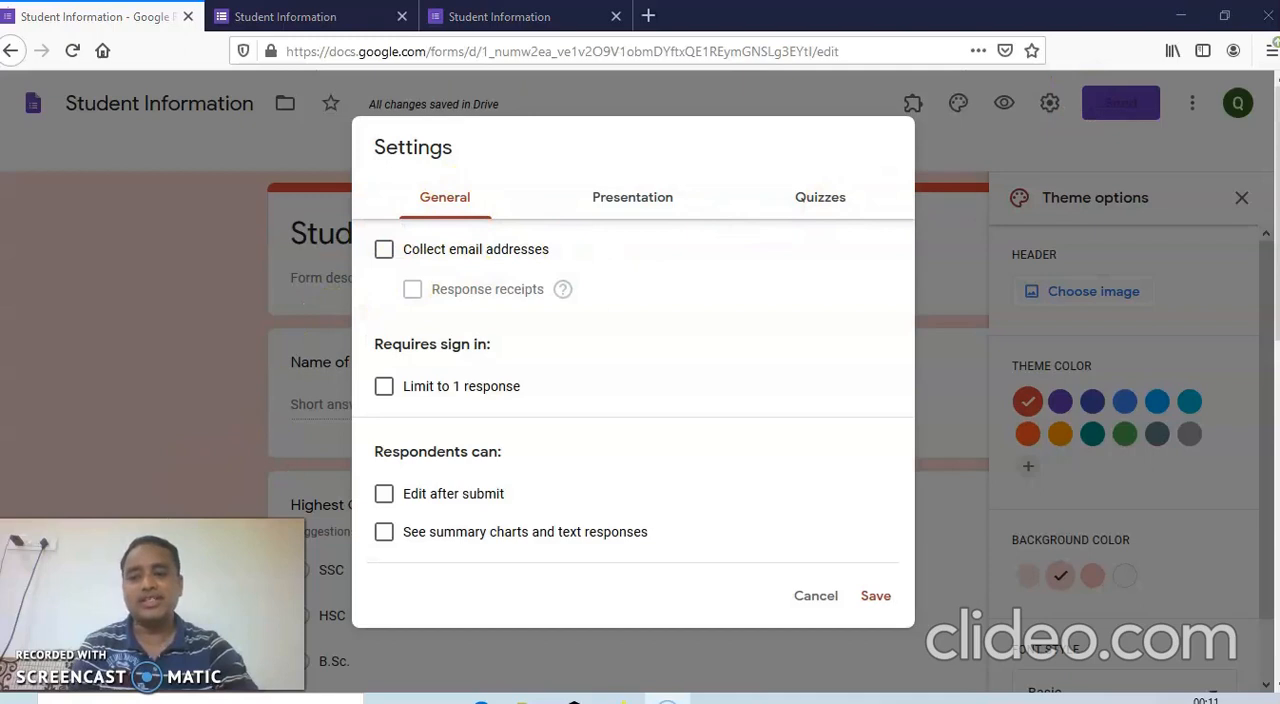
left_click(385, 254)
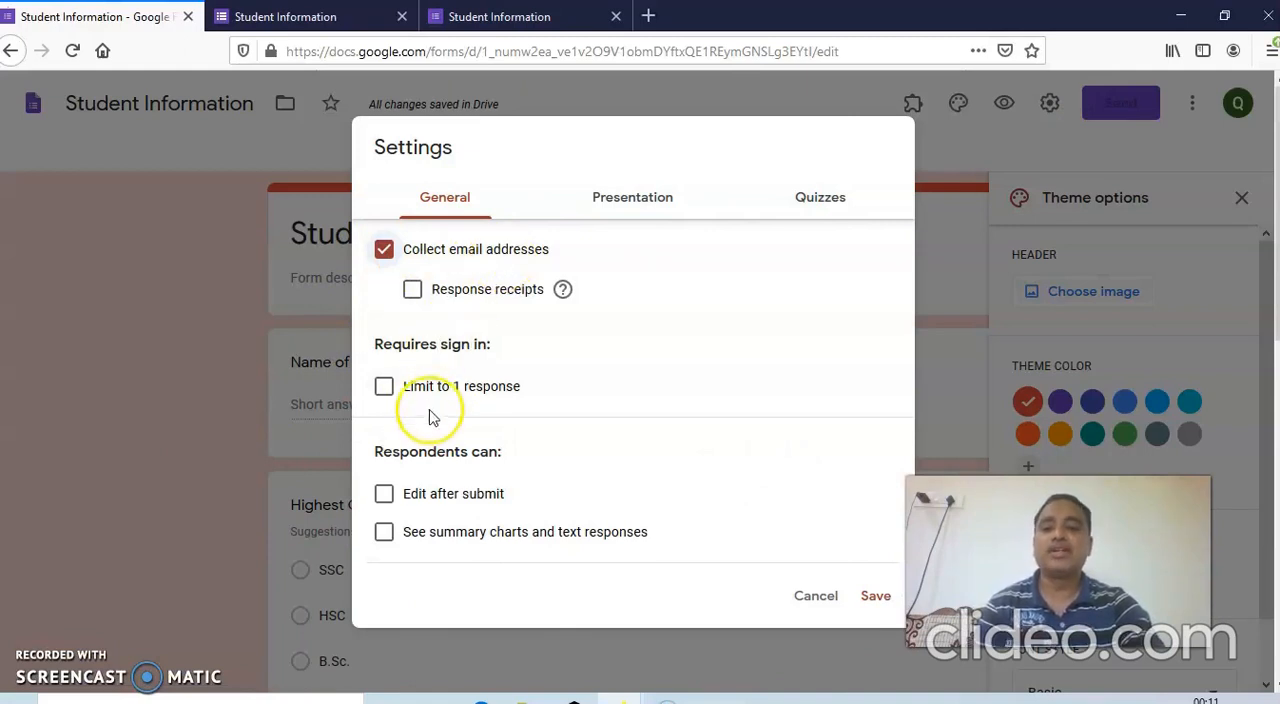
left_click(383, 390)
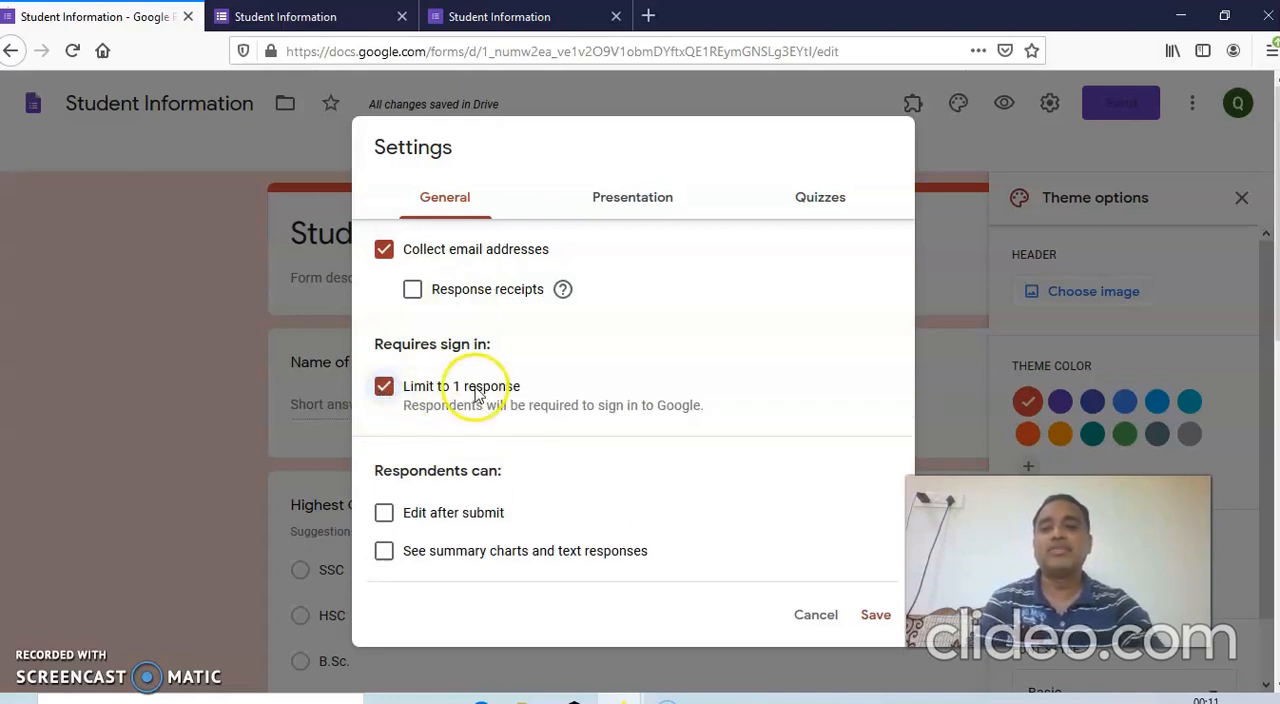
left_click(386, 524)
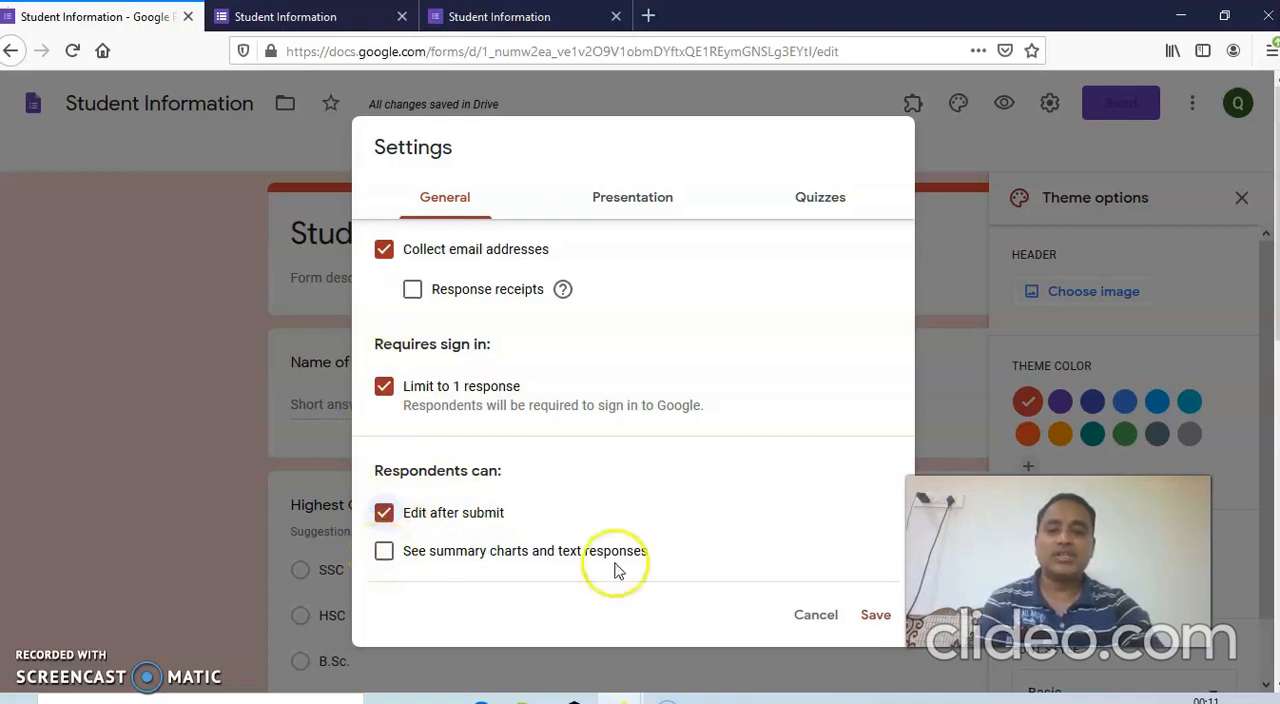
left_click(876, 618)
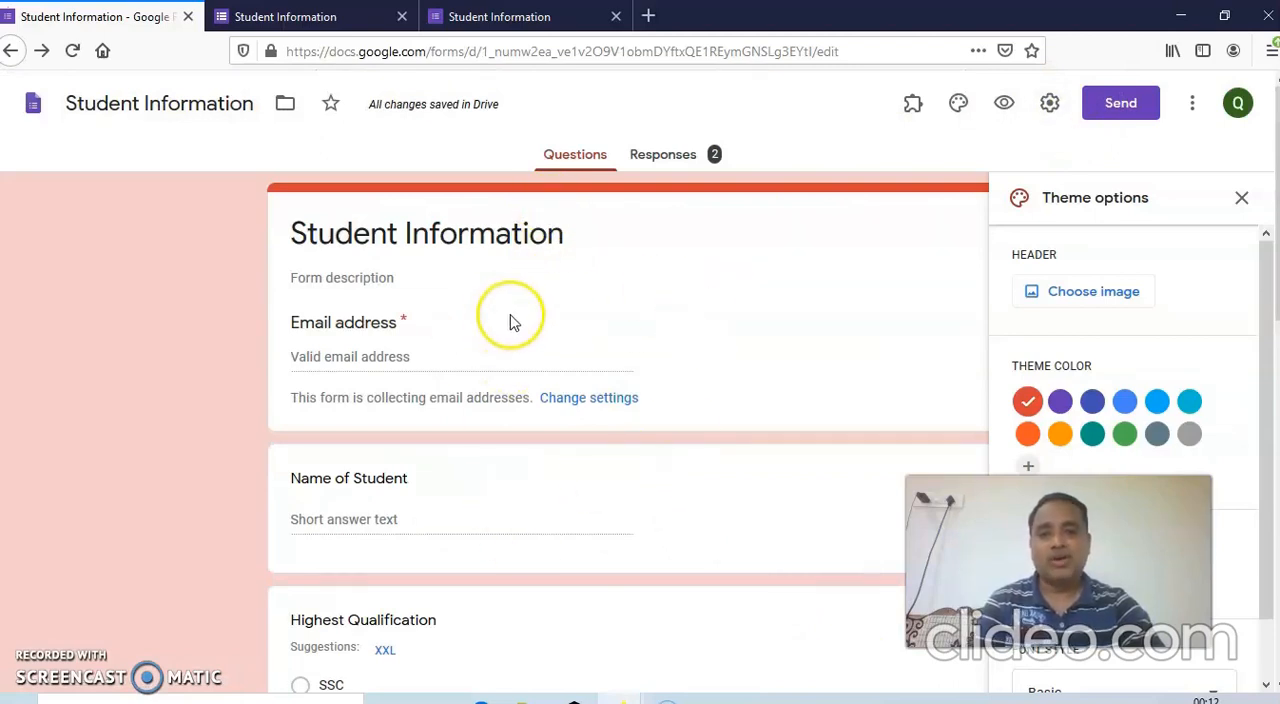
Open the form's sending options, view the email option, and produce a shortened URL for the form link.
scroll(513, 316, "down", 6)
scroll(514, 314, "up", 6)
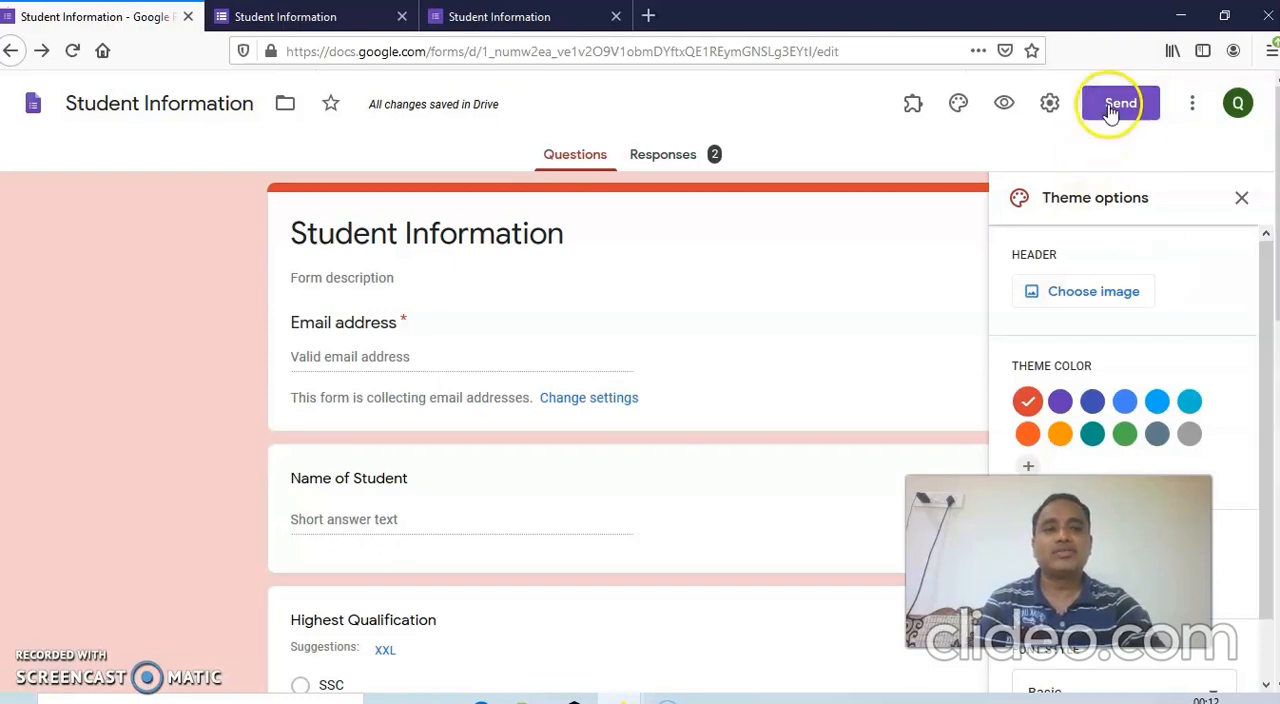
left_click(1110, 108)
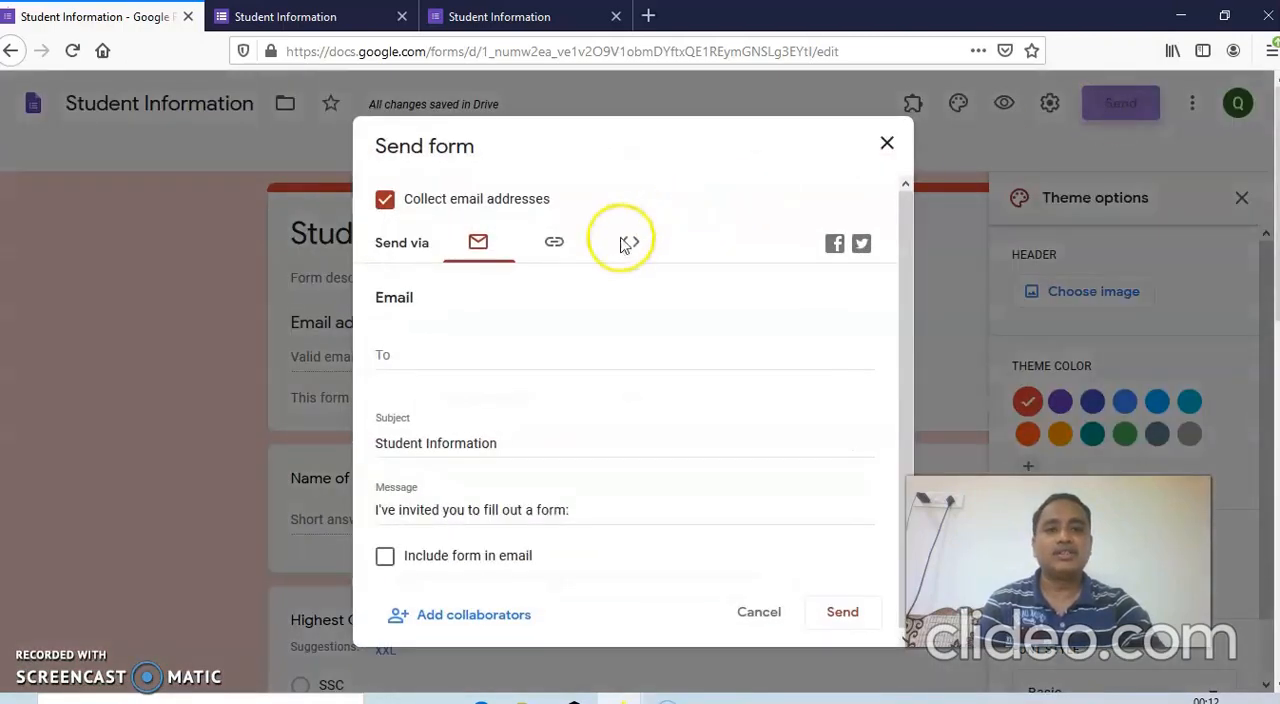
left_click(390, 355)
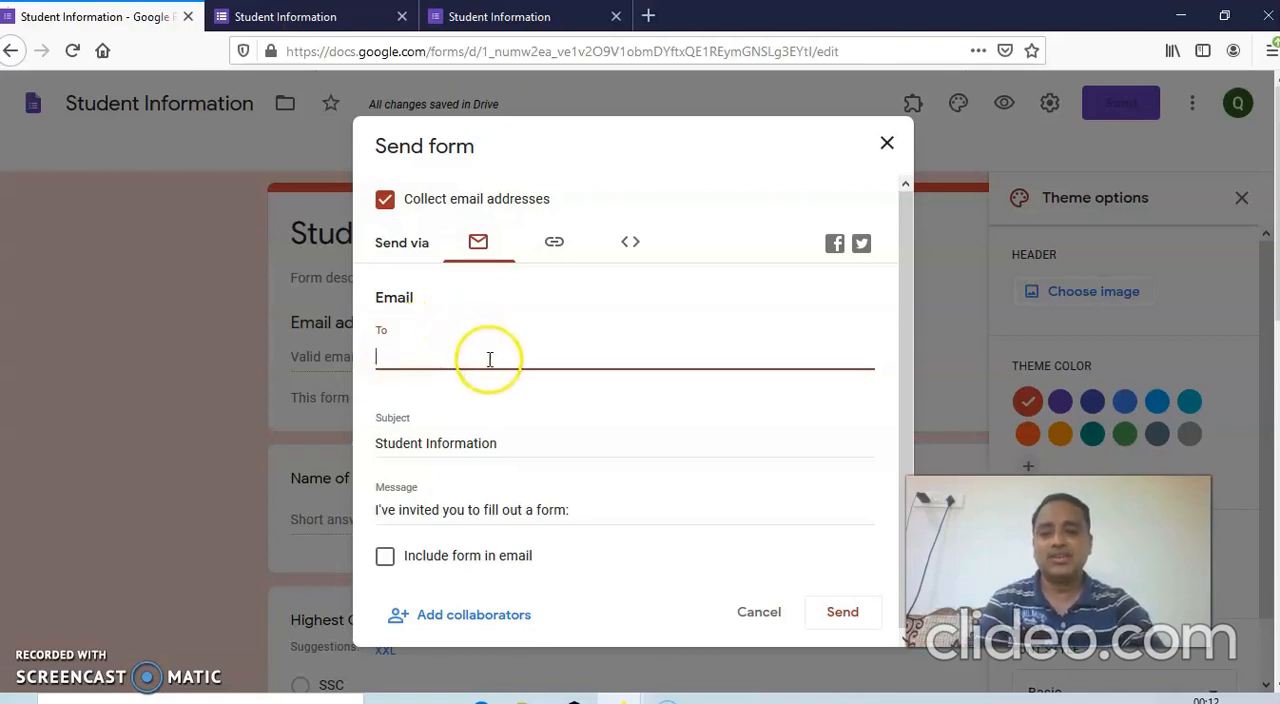
left_click(555, 247)
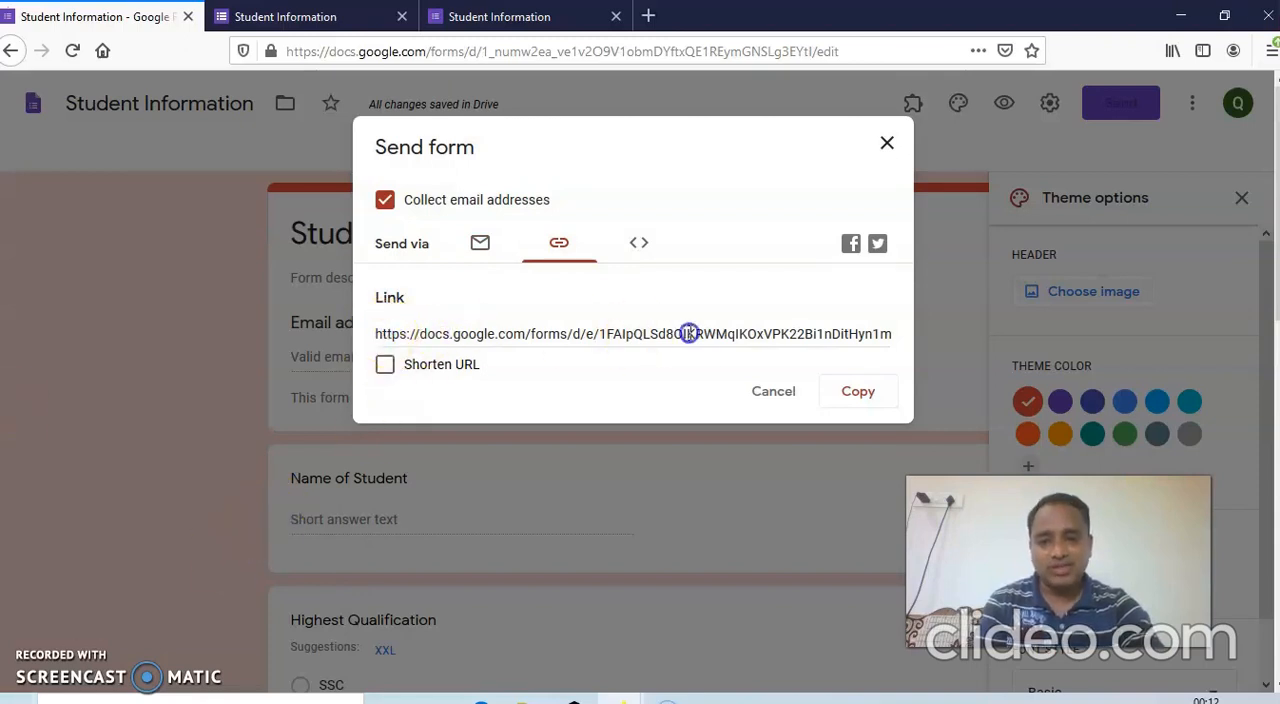
left_click(689, 333)
left_click(385, 366)
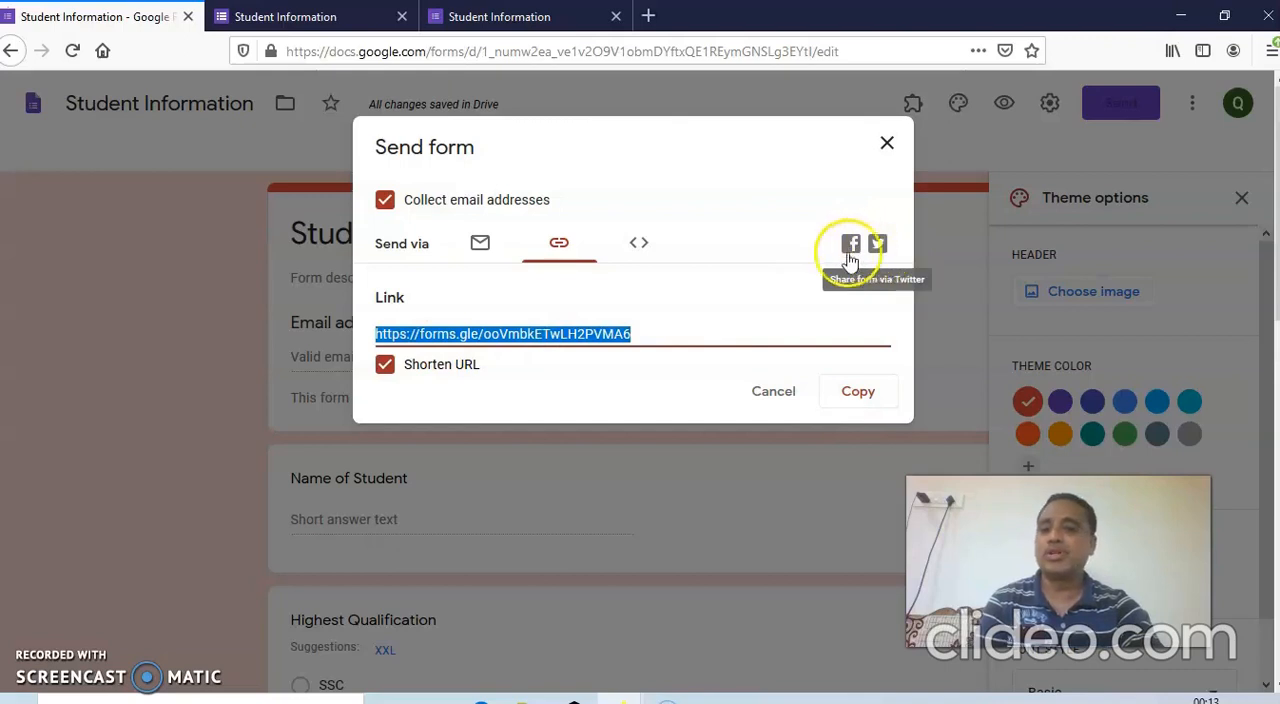
Look at the embed HTML option, copy the shortened form link and close the sending options.
left_click(635, 254)
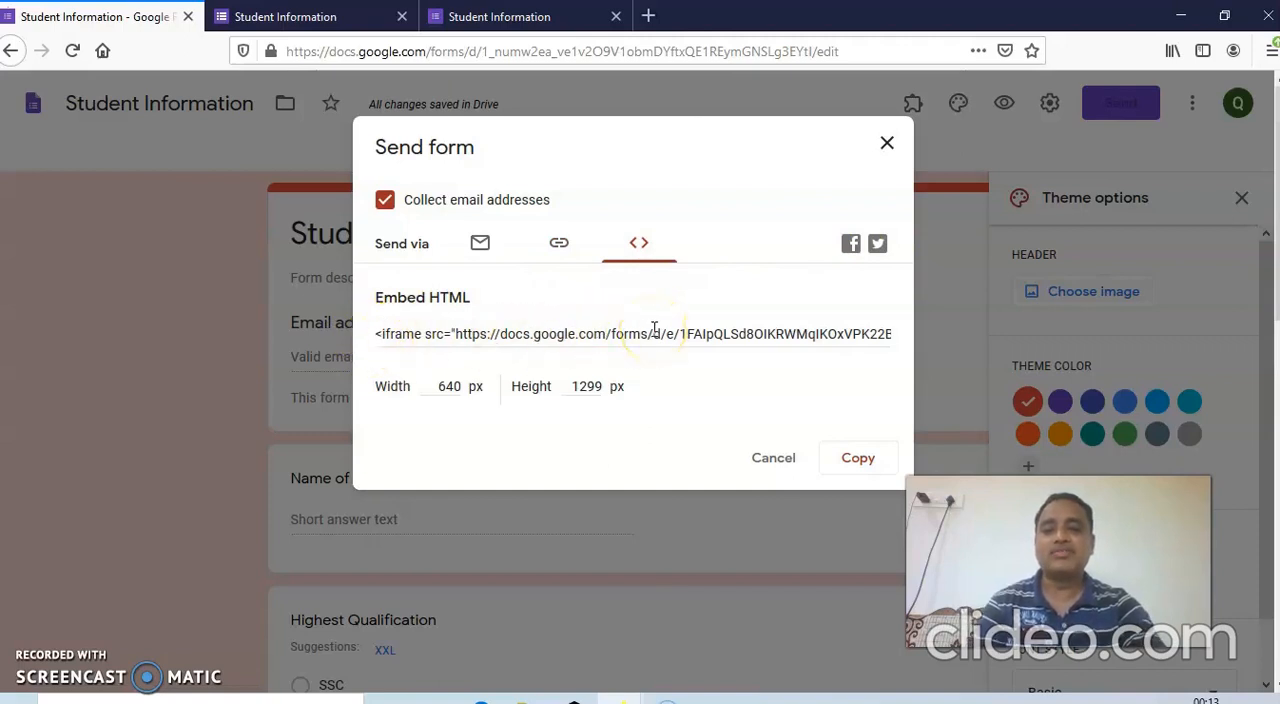
left_click(557, 250)
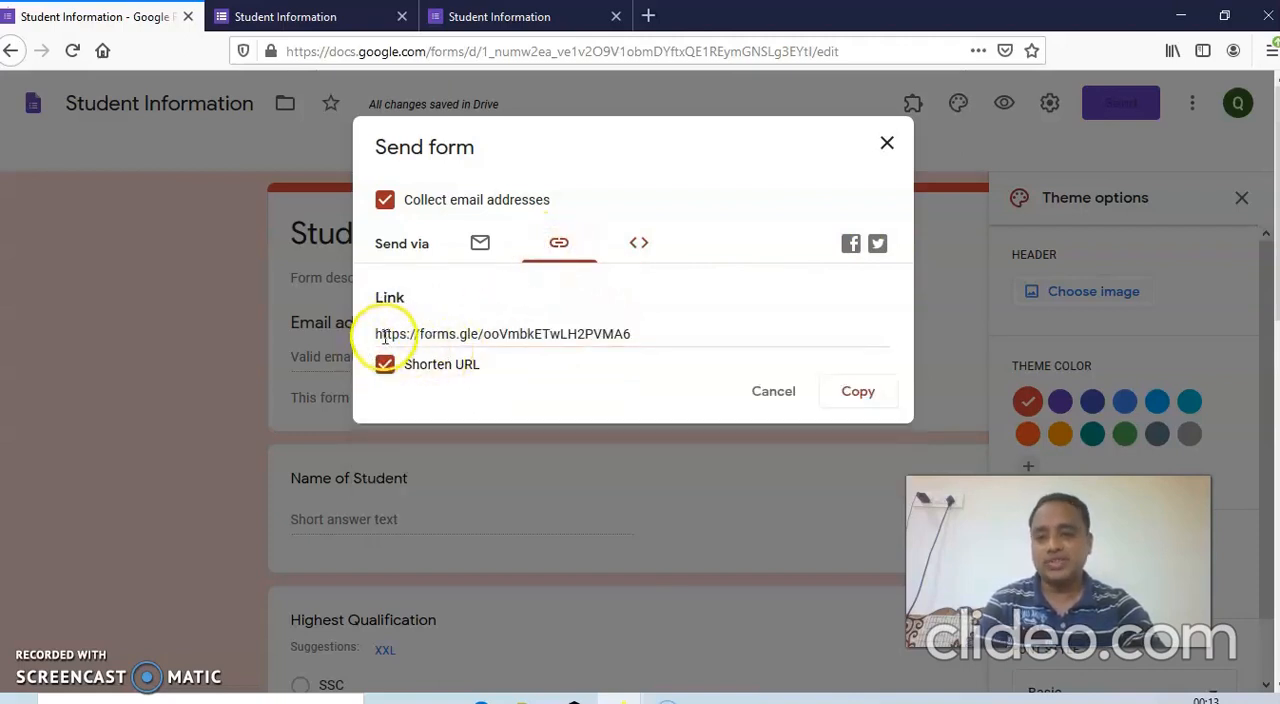
left_click_drag(385, 334, 628, 334)
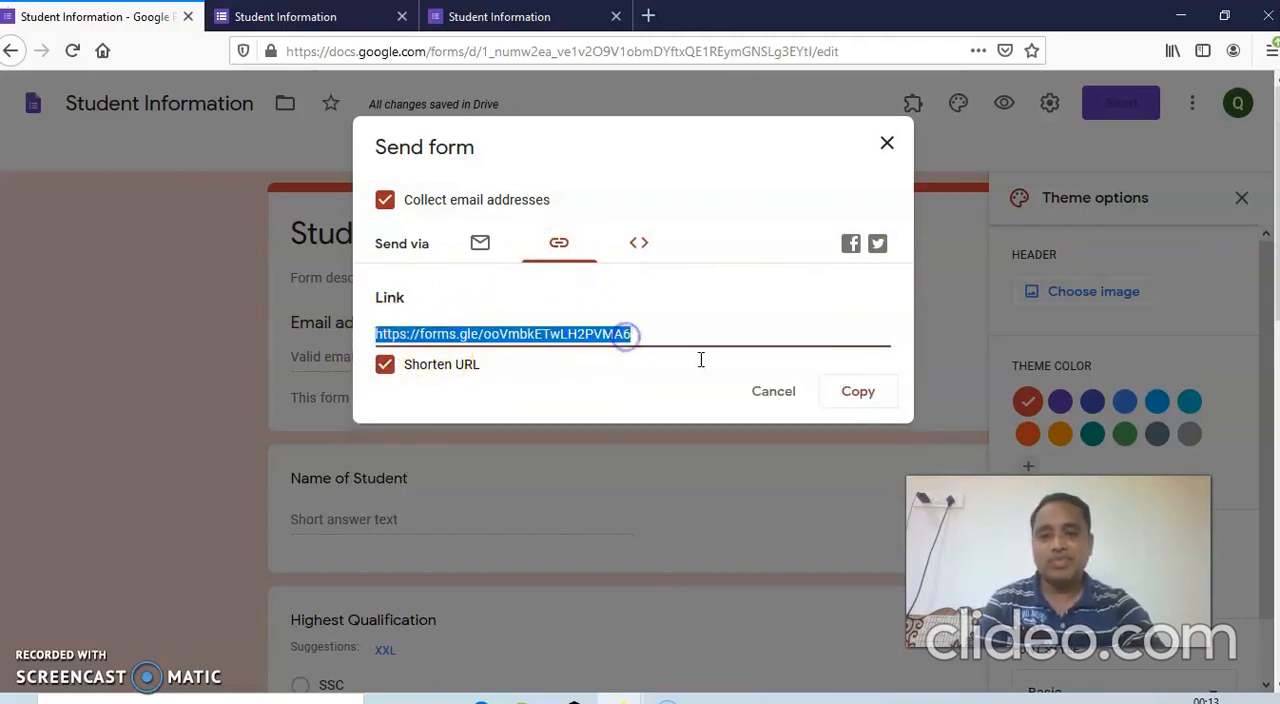
left_click(855, 394)
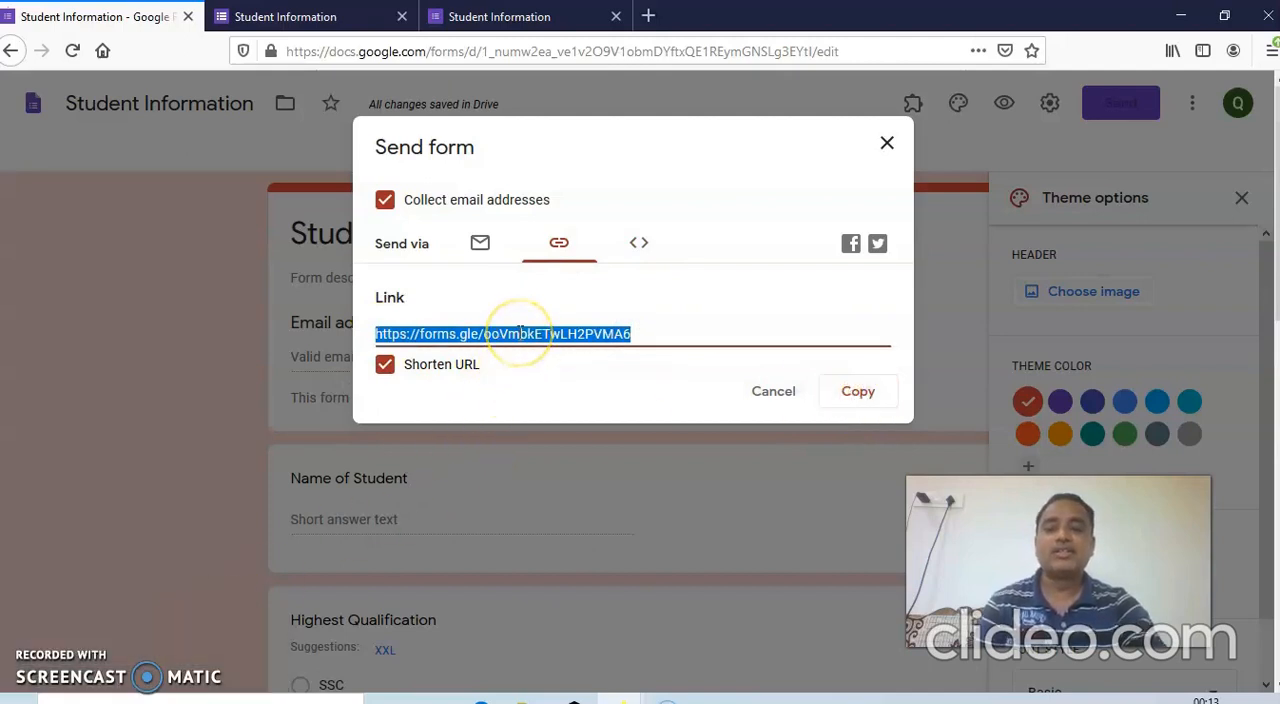
left_click(886, 144)
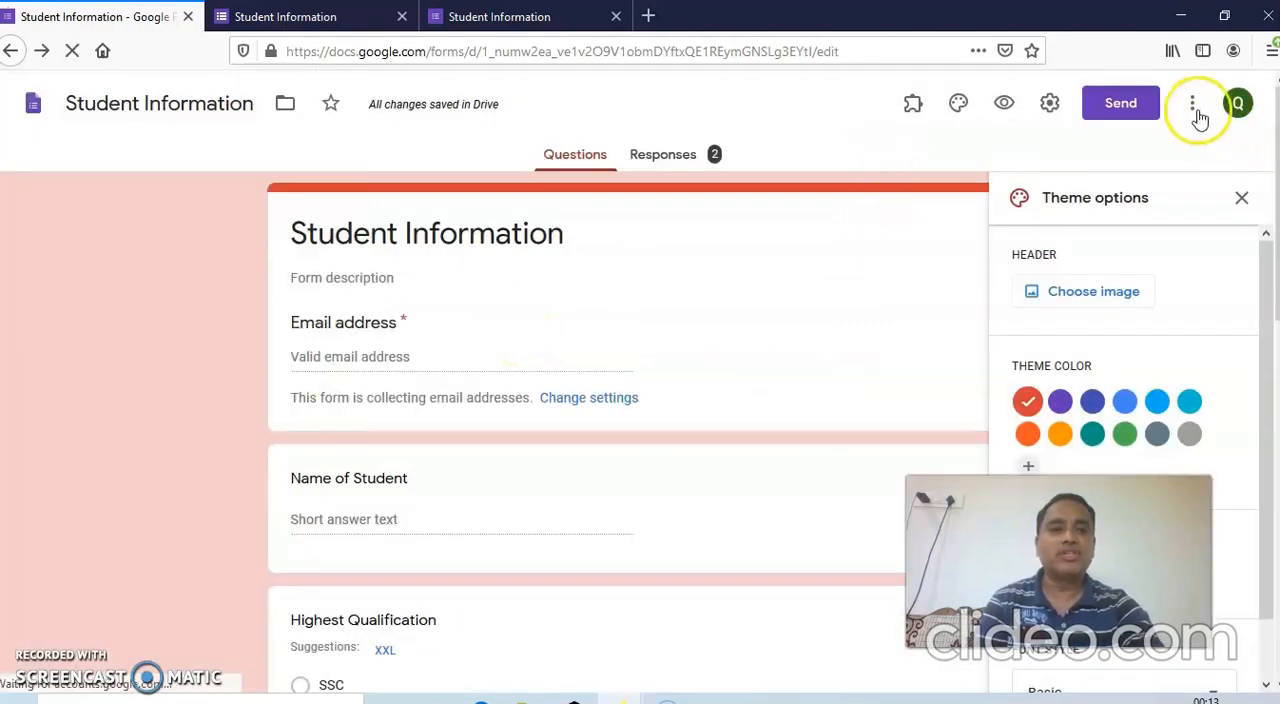
Open the printable version of the form, cancel printing, review its questions and return to the form editor.
left_click(1191, 113)
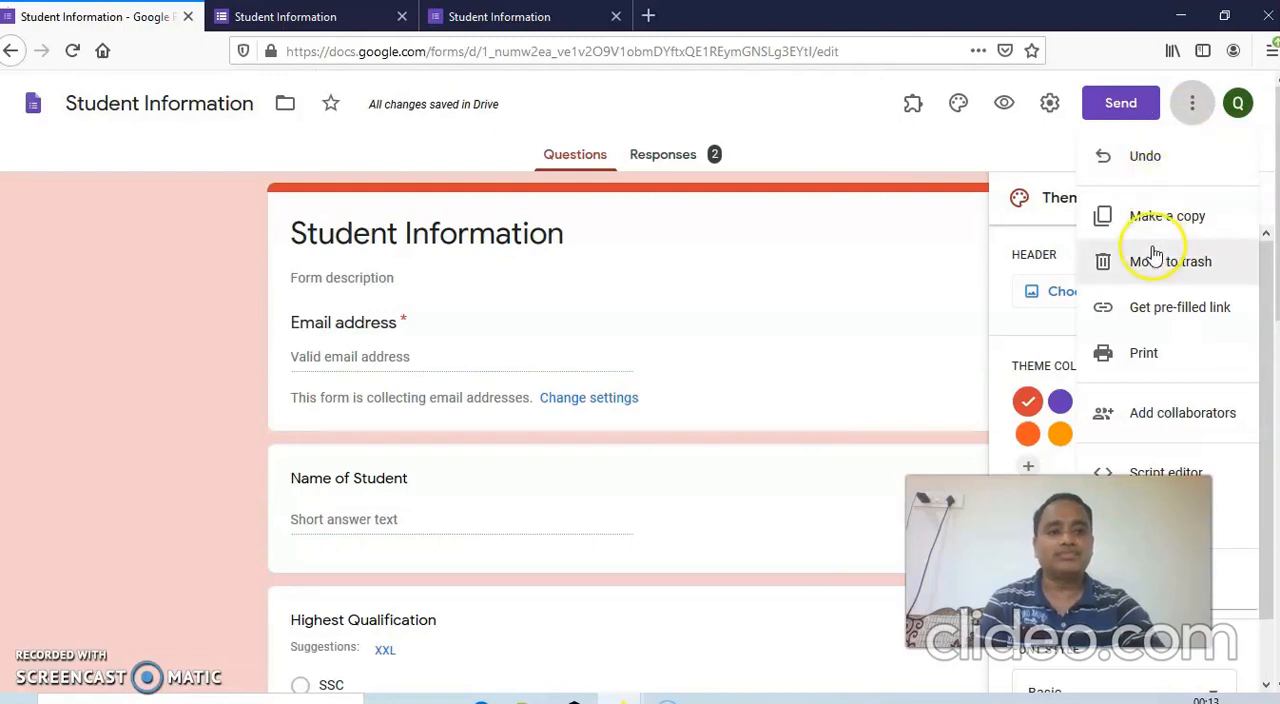
left_click(1147, 357)
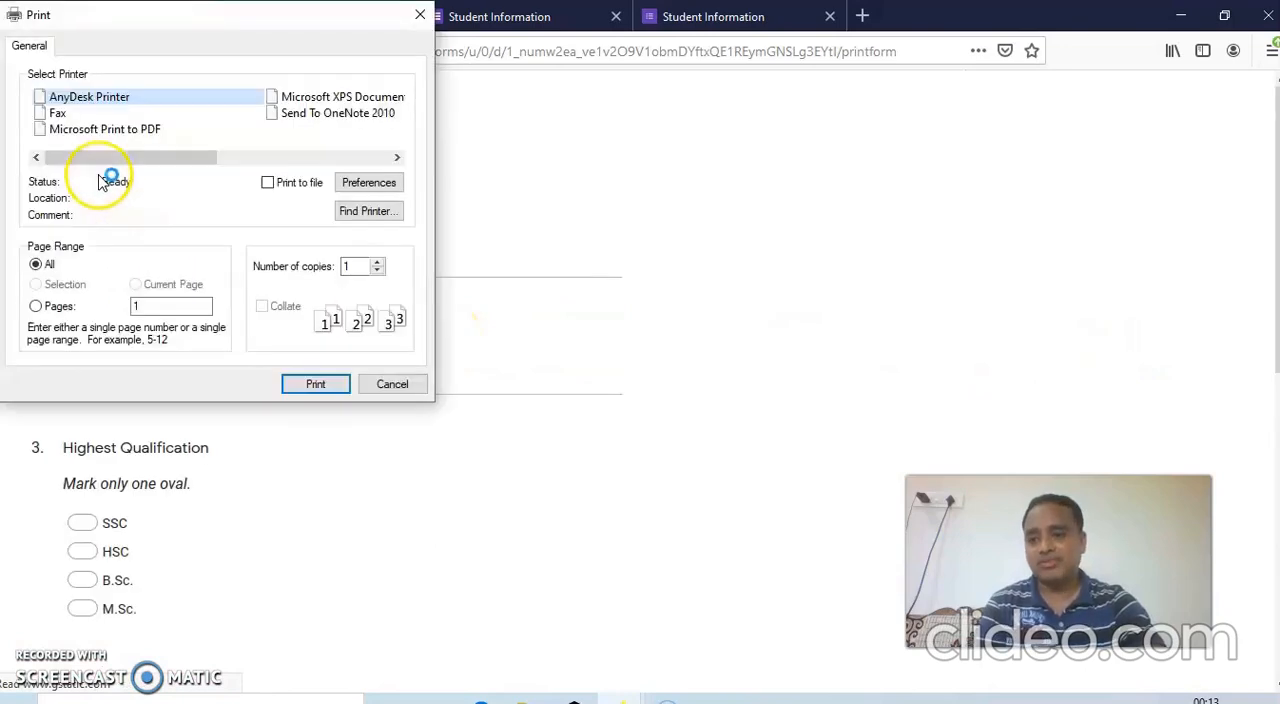
left_click(388, 392)
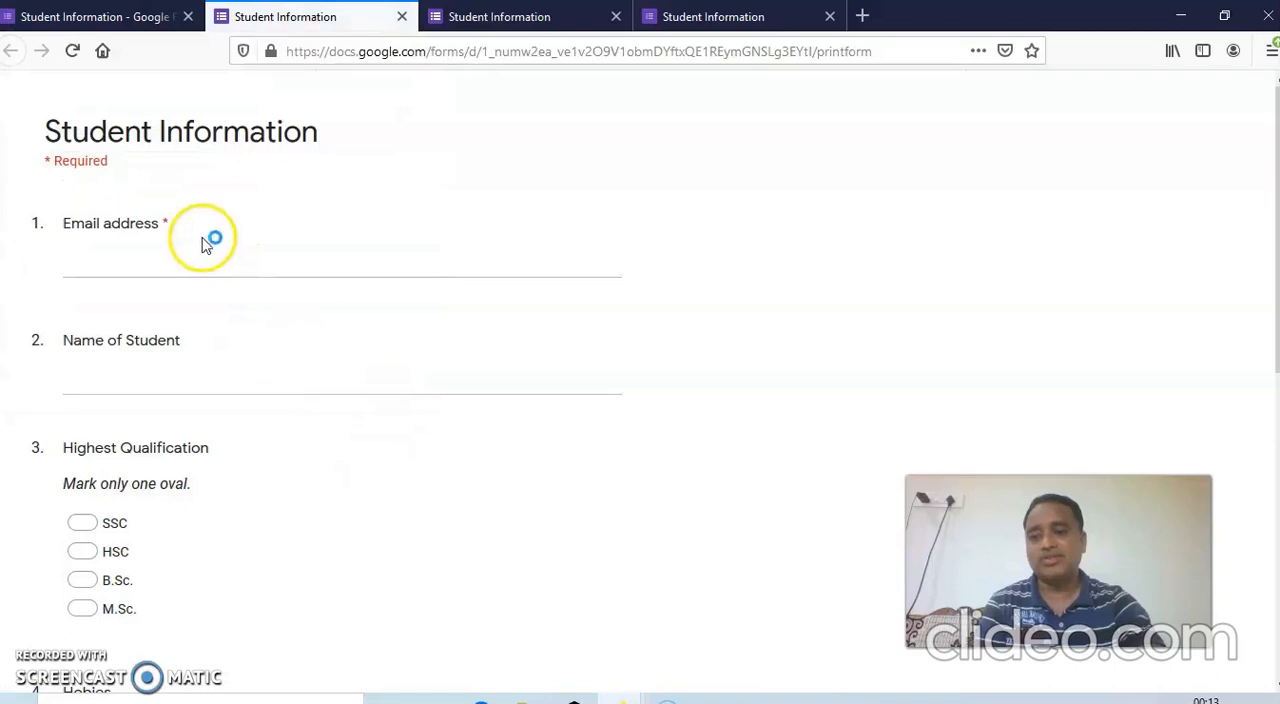
scroll(254, 362, "down", 2)
scroll(254, 378, "down", 5)
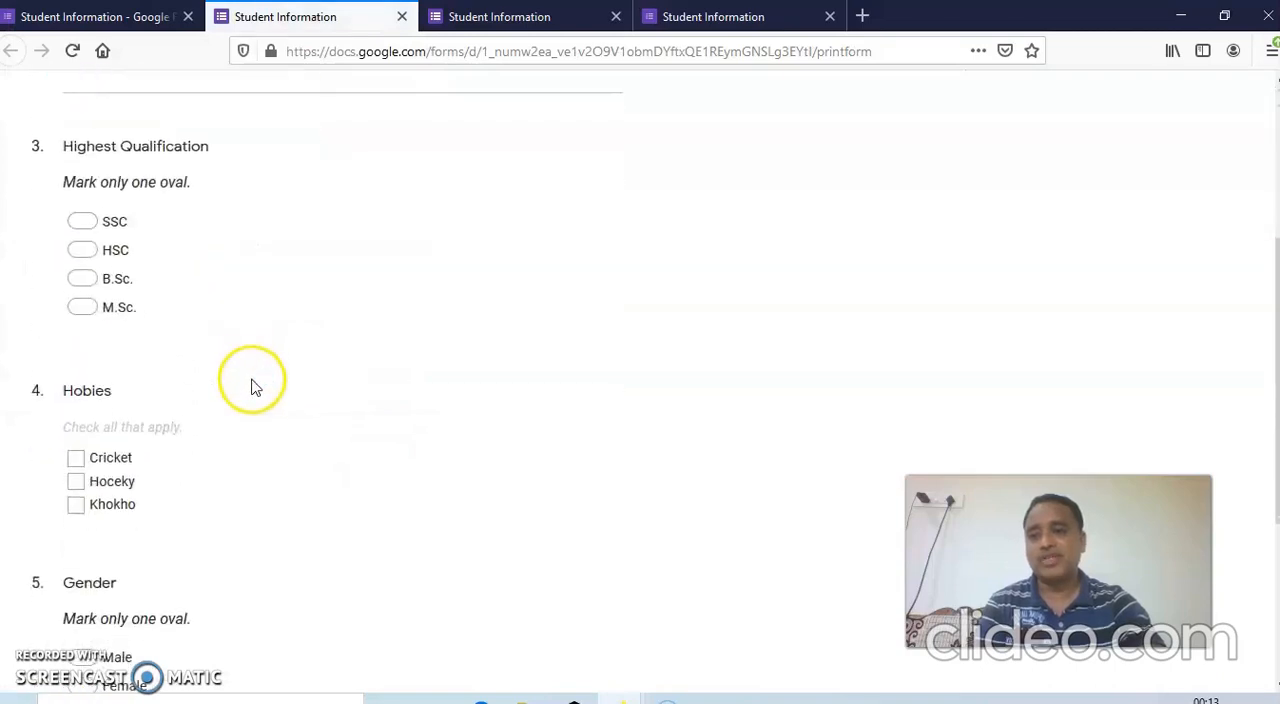
scroll(252, 385, "up", 4)
scroll(254, 390, "down", 4)
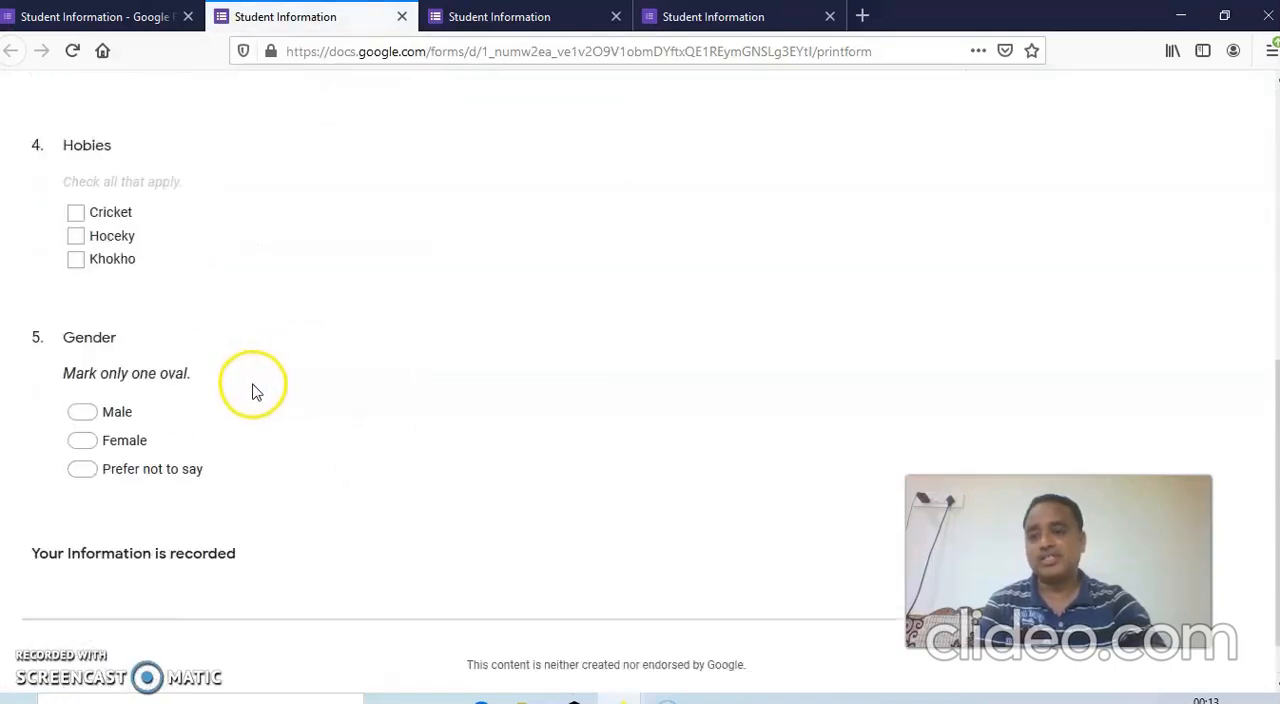
scroll(254, 390, "up", 8)
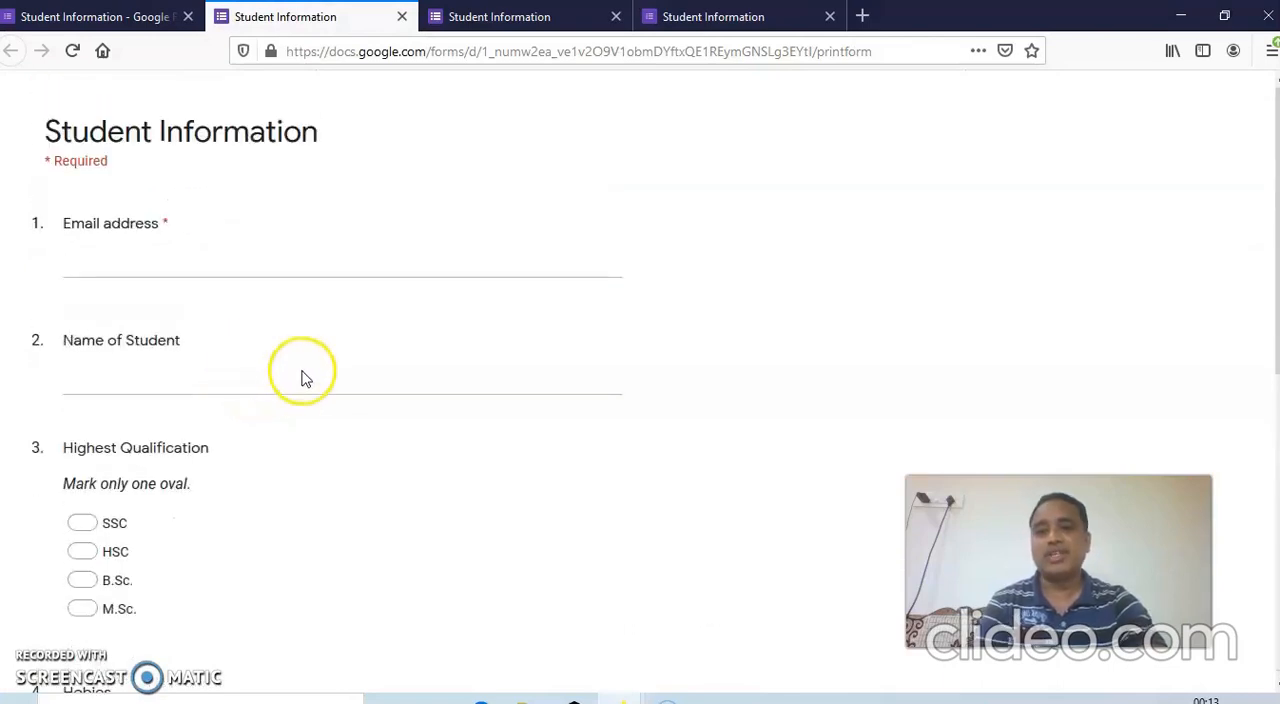
left_click(80, 24)
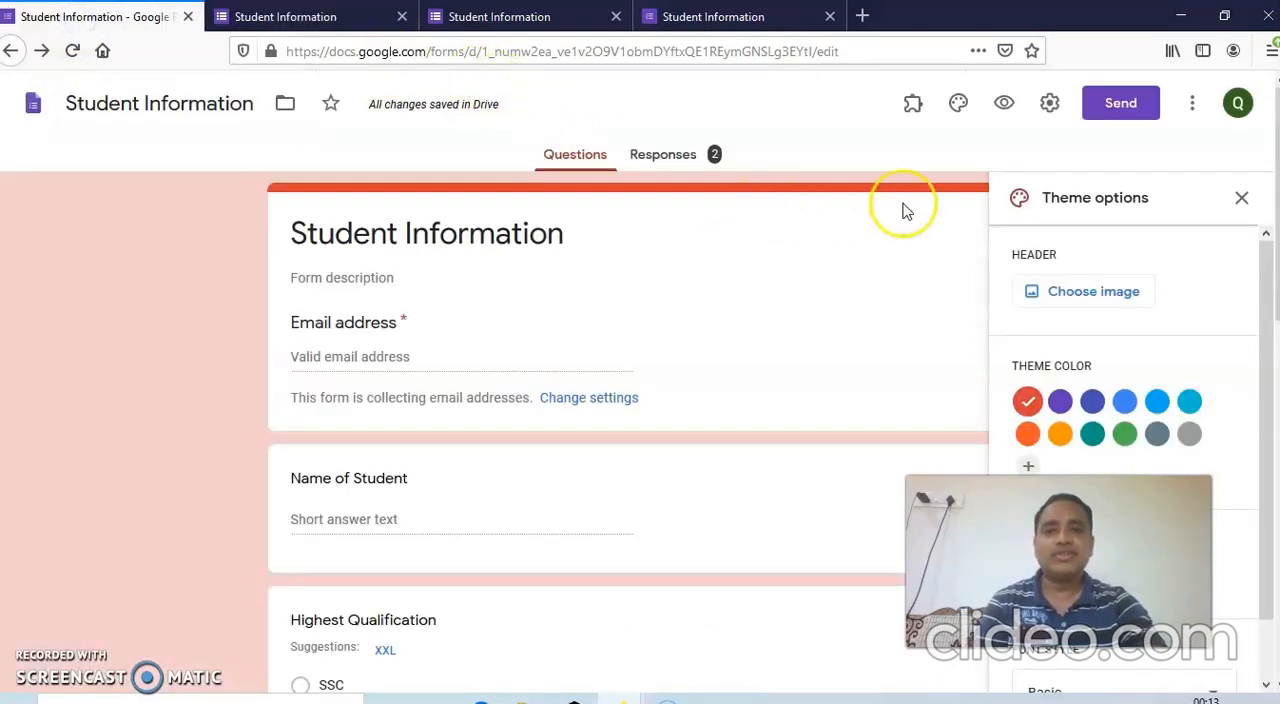
Review the form's general settings, save them and close the theme options.
left_click(1053, 105)
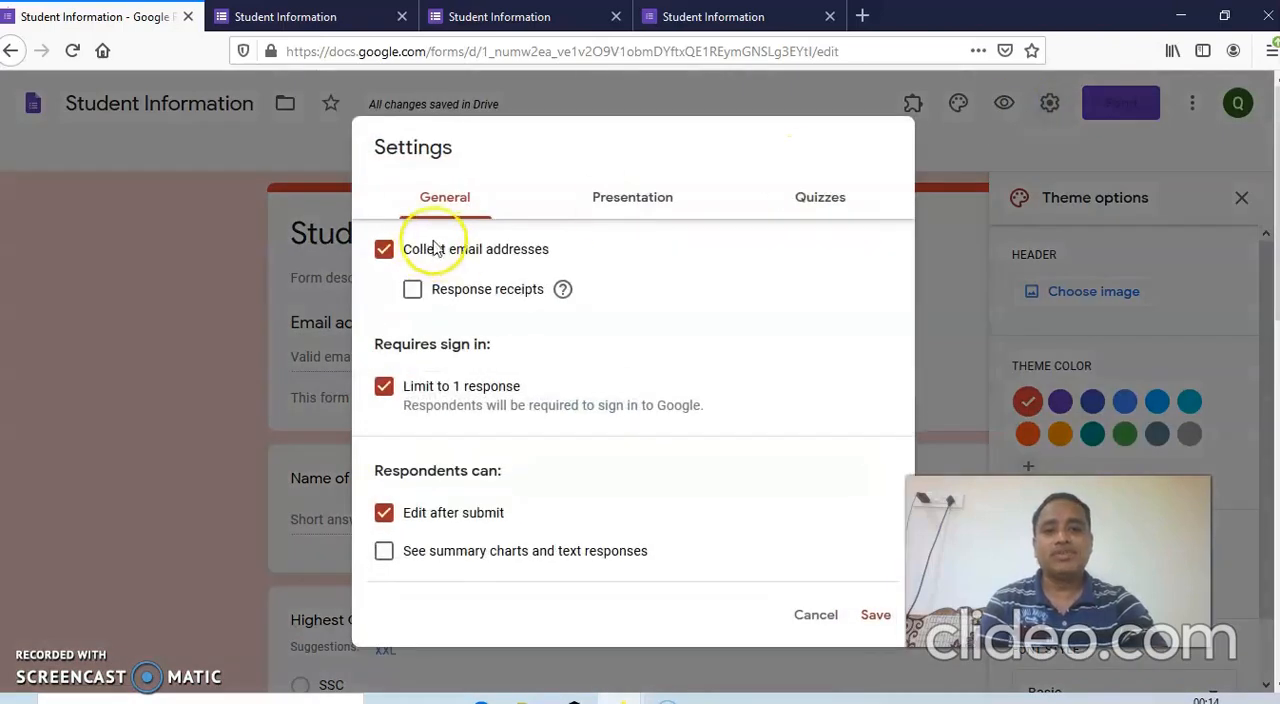
left_click(876, 615)
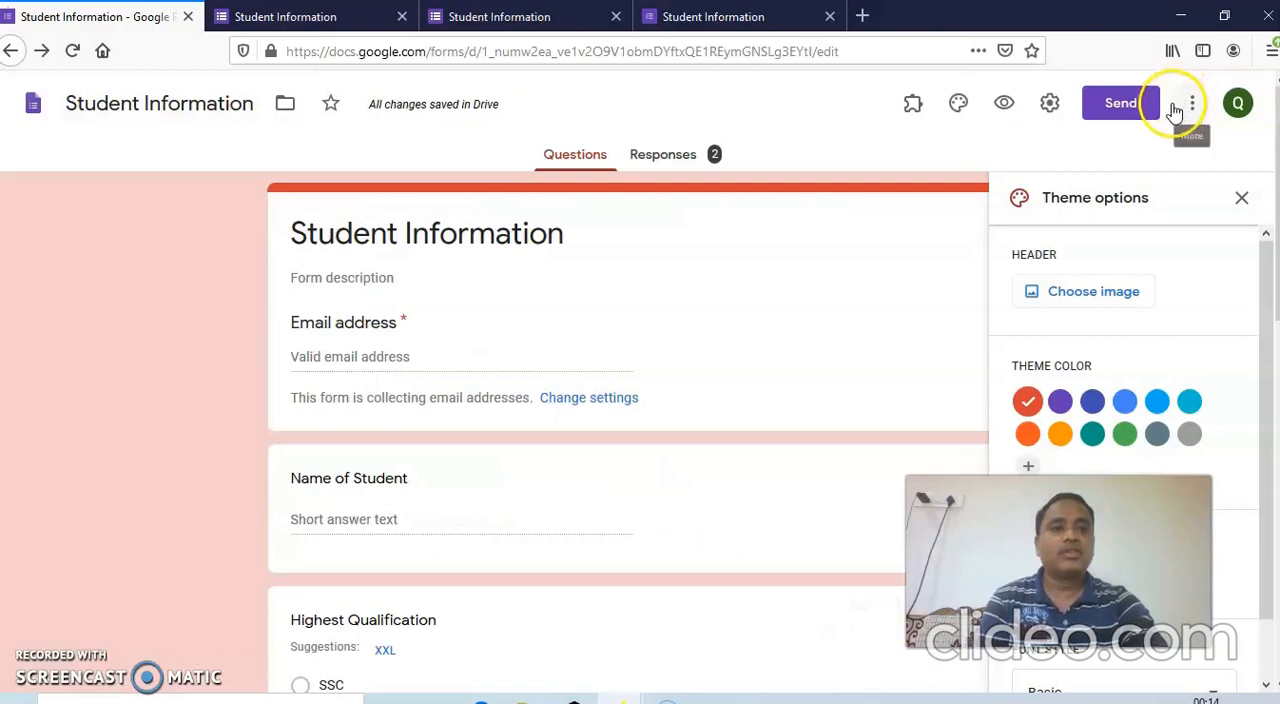
left_click(1240, 198)
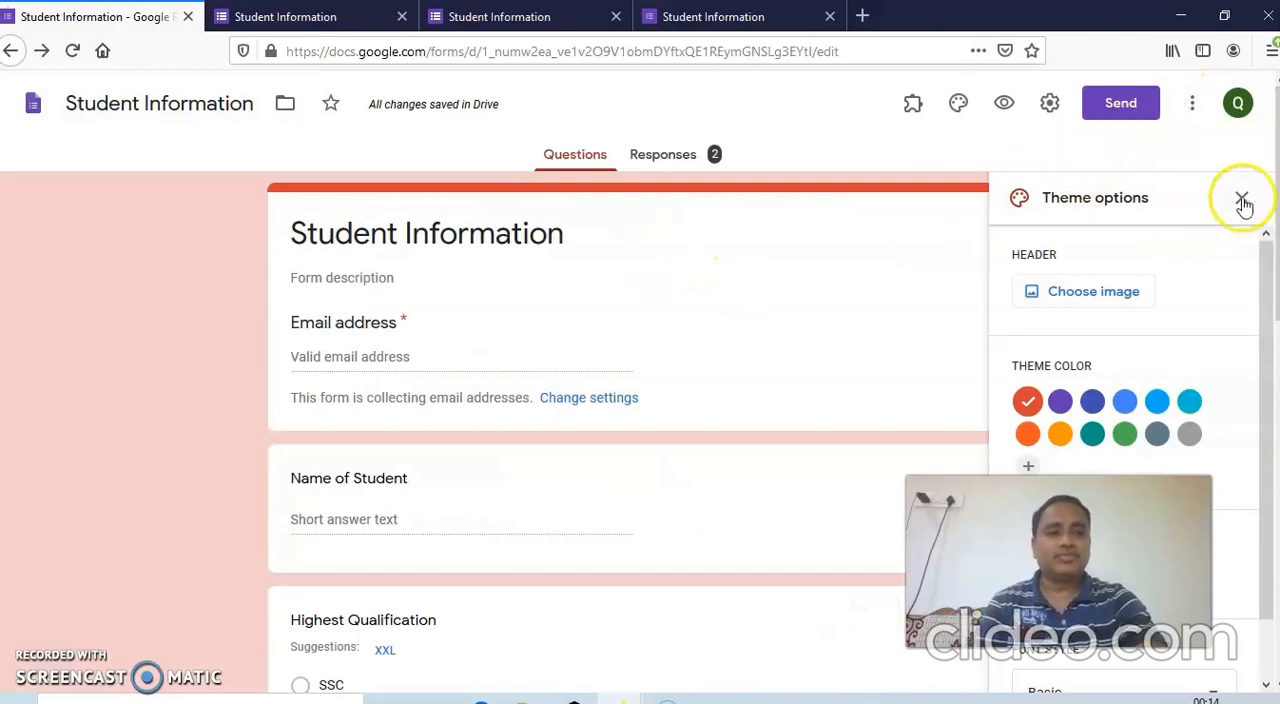